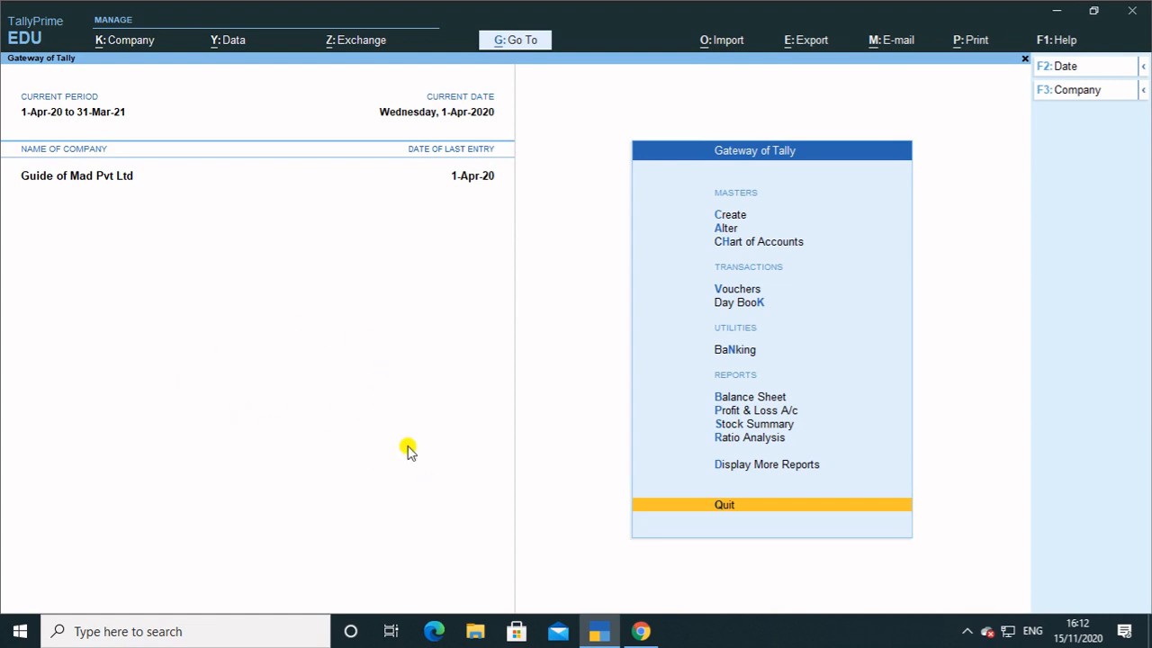
From the Gateway of Tally, open Company Features for Guide of Mad Pvt Ltd with F11.
{"action": "key", "text": "Up"}
{"action": "key", "text": "Up"}
{"action": "key", "text": "Up"}
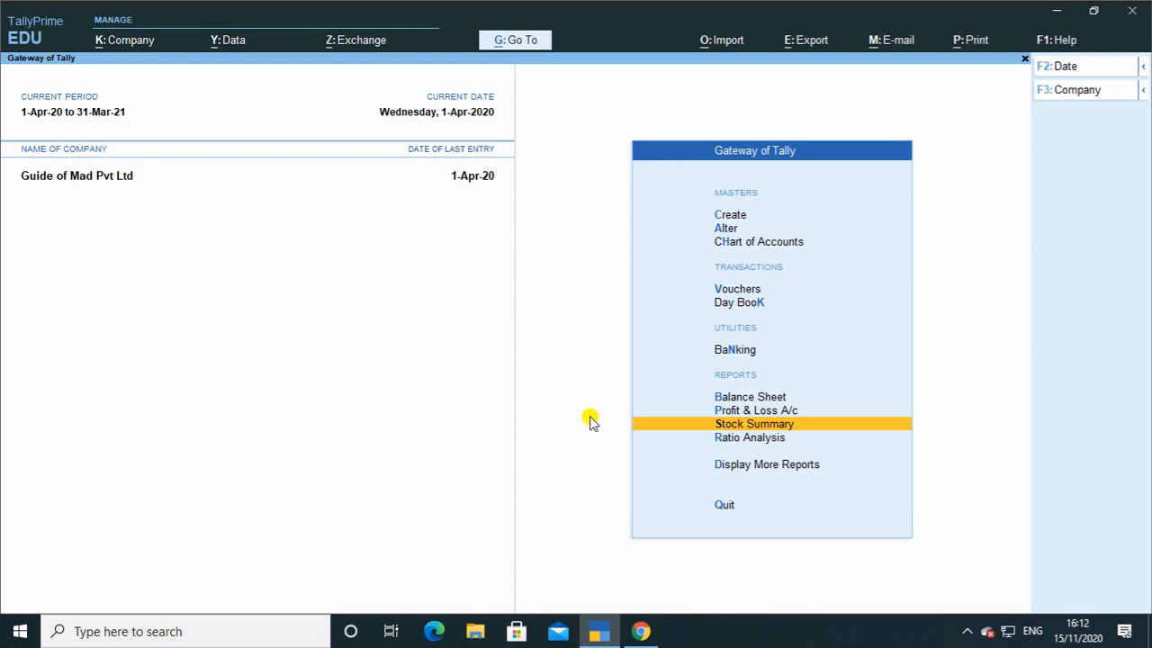
{"action": "key", "text": "F11"}
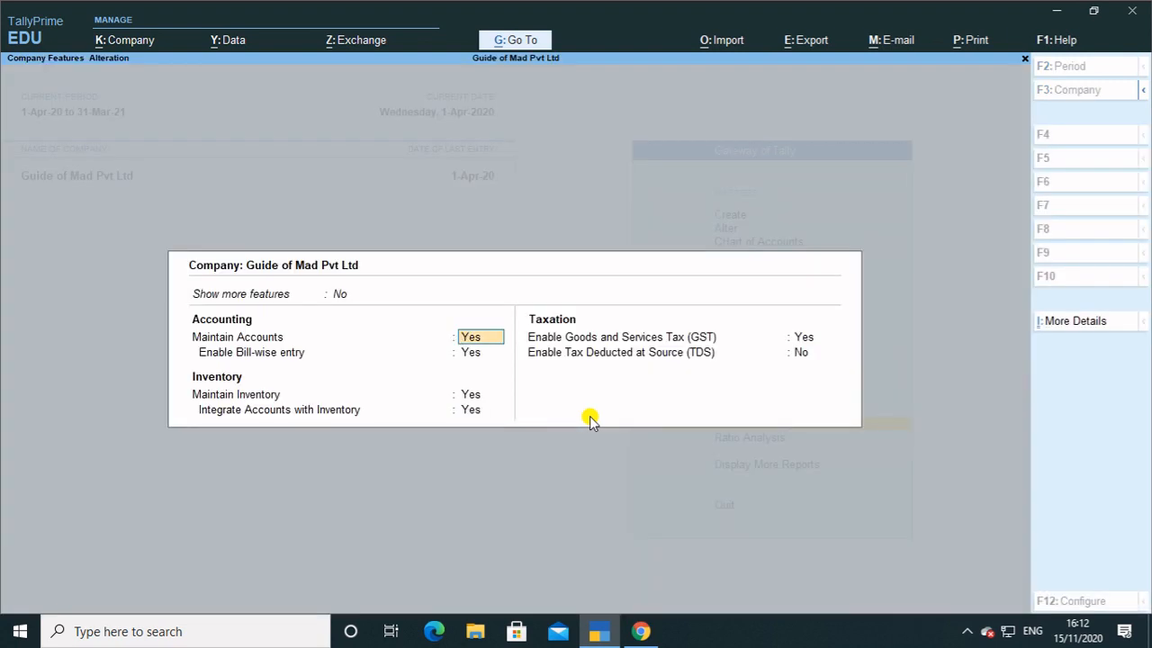
Show more and all features, set Enable multiple Price Levels to Yes, and save with Ctrl+A.
{"action": "key", "text": "Up"}
{"action": "type", "text": "y"}
{"action": "key", "text": "Return"}
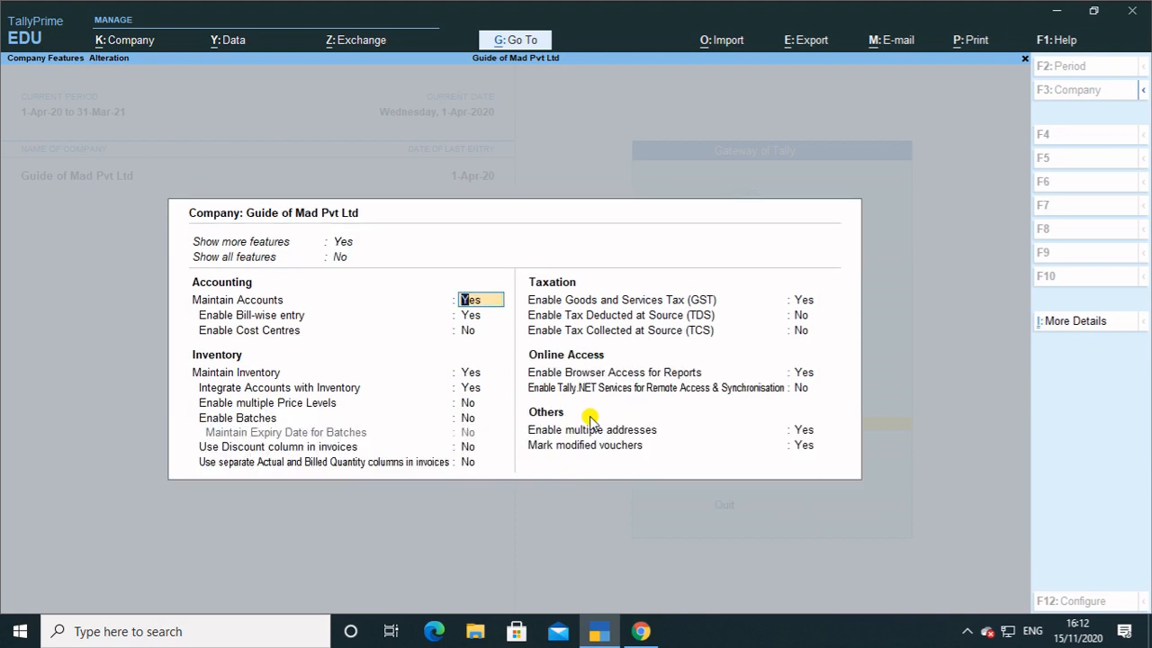
{"action": "key", "text": "Return"}
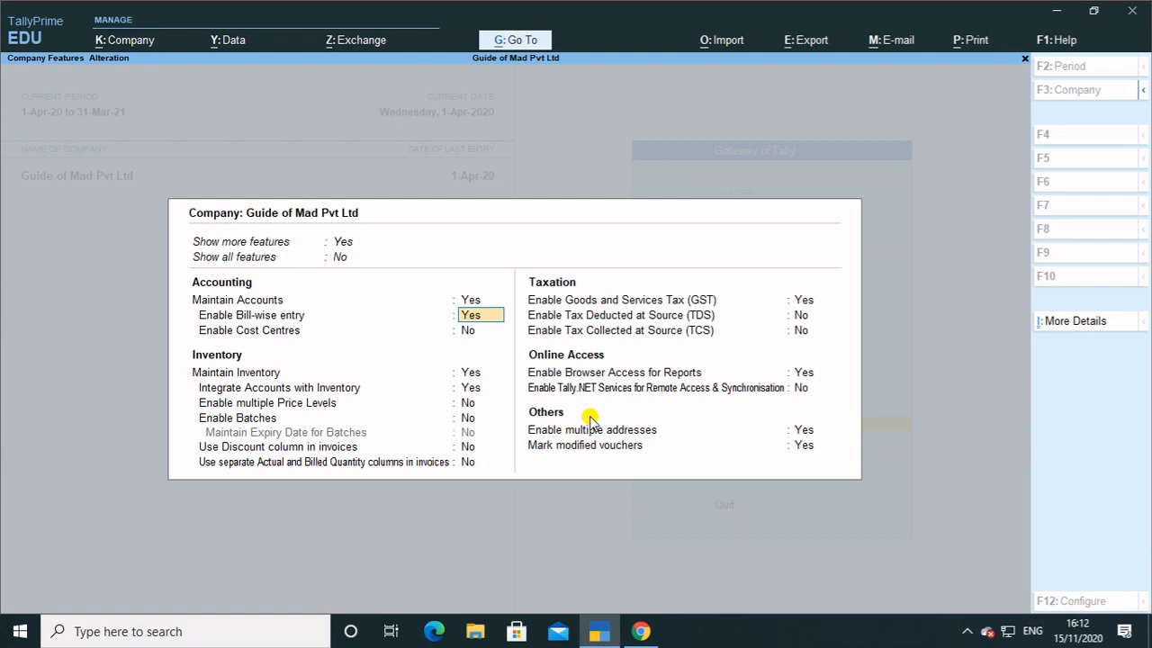
{"action": "key", "text": "Up"}
{"action": "key", "text": "Up"}
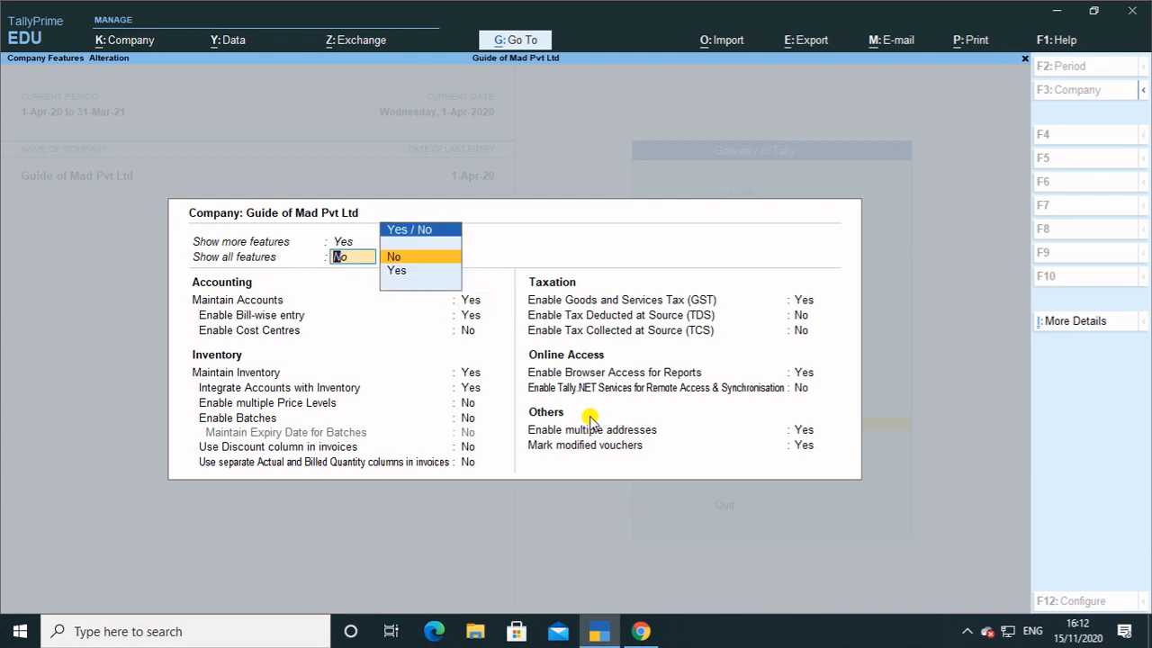
{"action": "key", "text": "Down"}
{"action": "key", "text": "Return"}
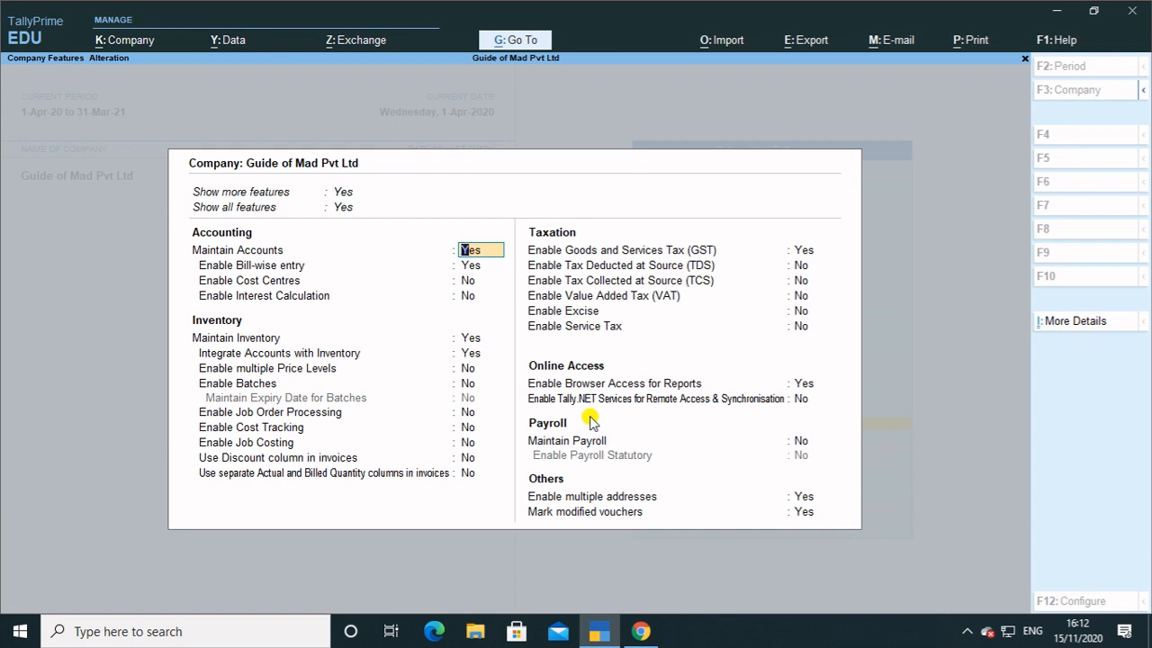
{"action": "key", "text": "Return"}
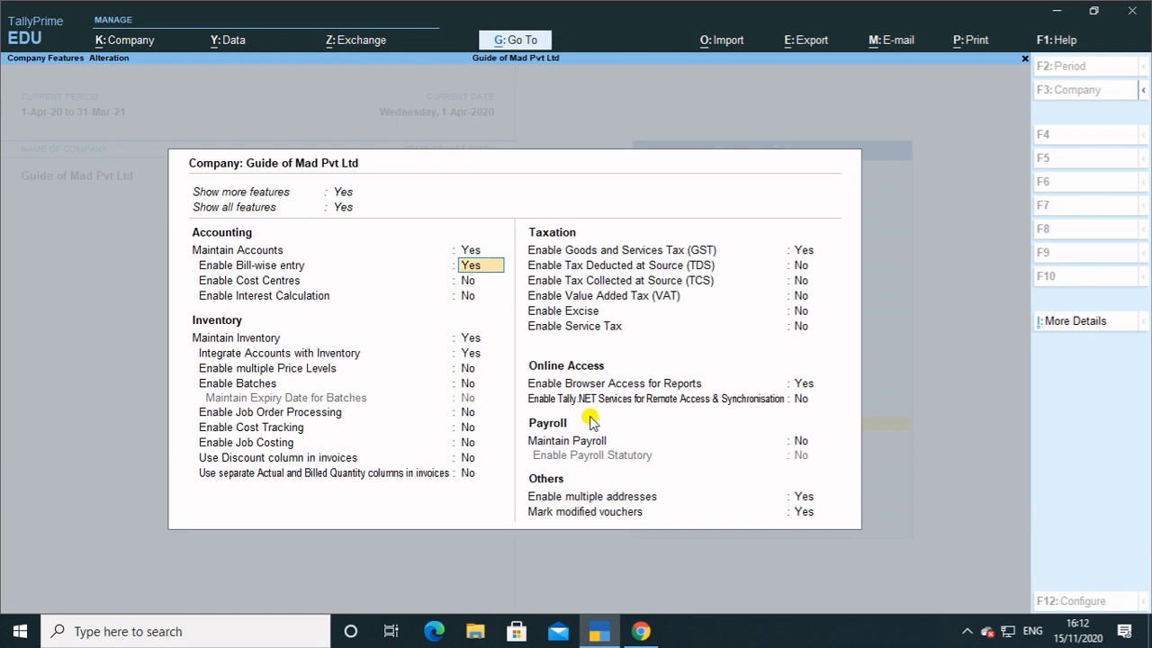
{"action": "key", "text": "Return"}
{"action": "key", "text": "Return"}
{"action": "key", "text": "Return"}
{"action": "key", "text": "Return"}
{"action": "key", "text": "Return"}
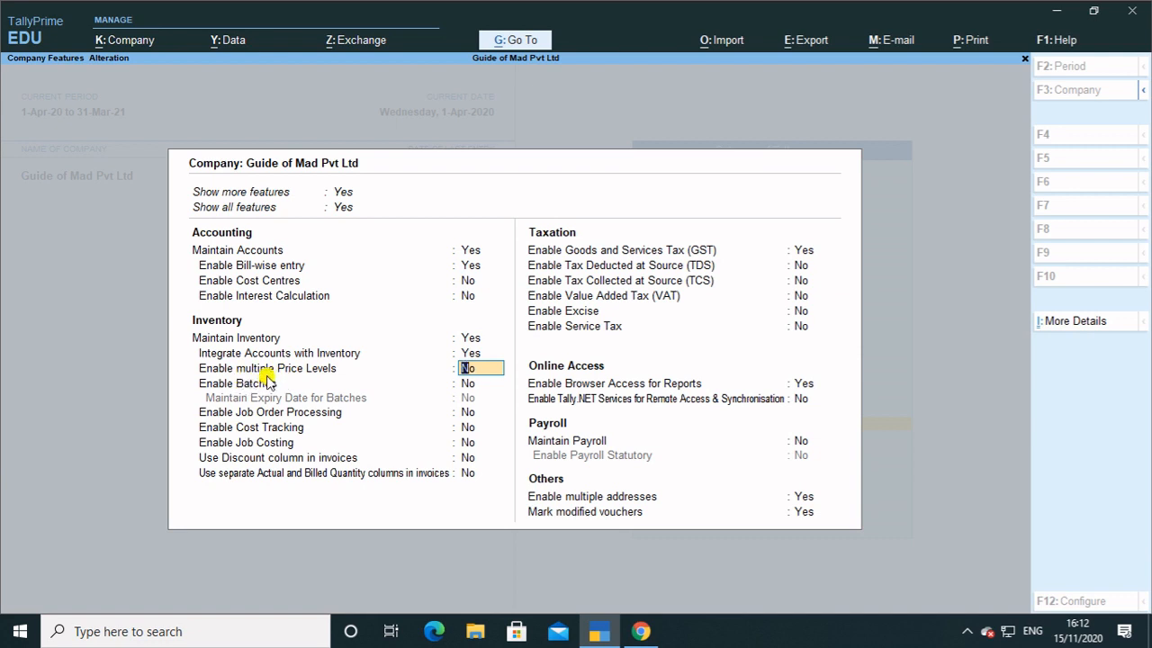
{"action": "key", "text": "y"}
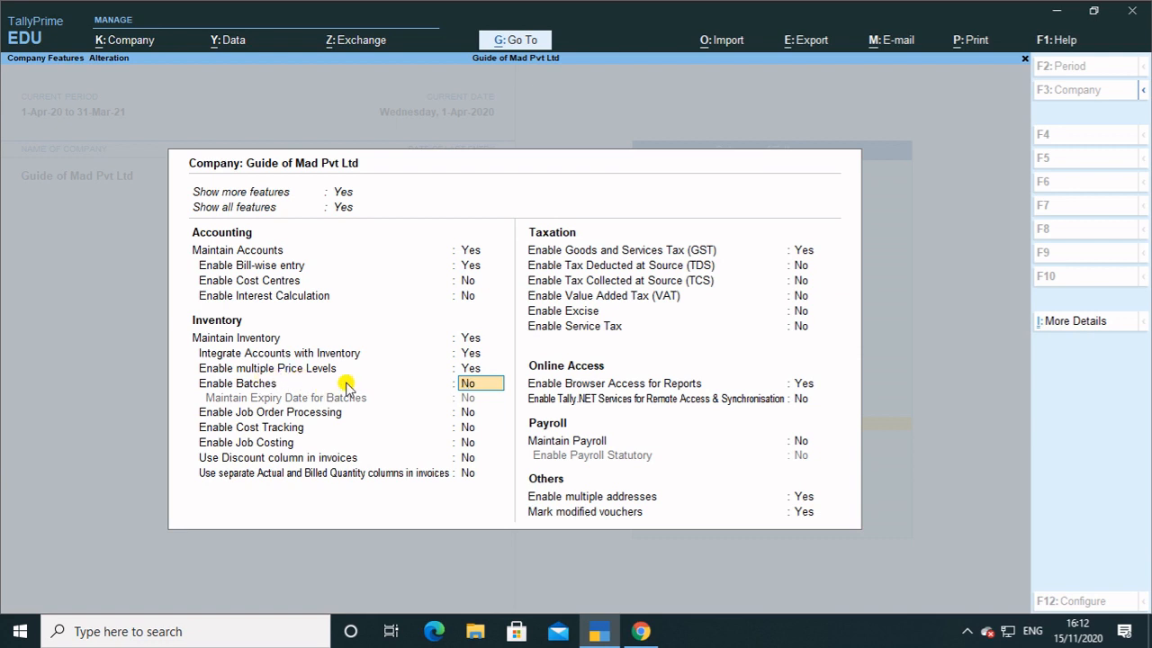
{"action": "key", "text": "ctrl"}
{"action": "key", "text": "ctrl+a"}
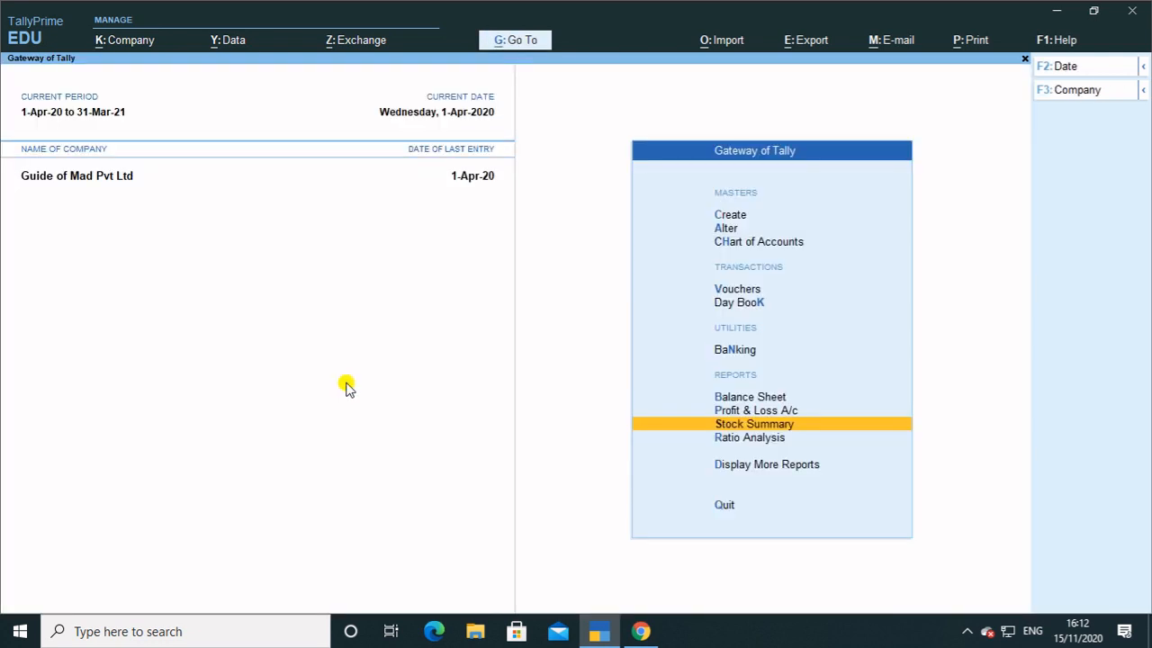
Open the Price Levels master from the Create menu.
{"action": "key", "text": "Up"}
{"action": "key", "text": "Up"}
{"action": "key", "text": "Up"}
{"action": "key", "text": "Up"}
{"action": "key", "text": "Up"}
{"action": "key", "text": "Up"}
{"action": "key", "text": "Up"}
{"action": "key", "text": "Up"}
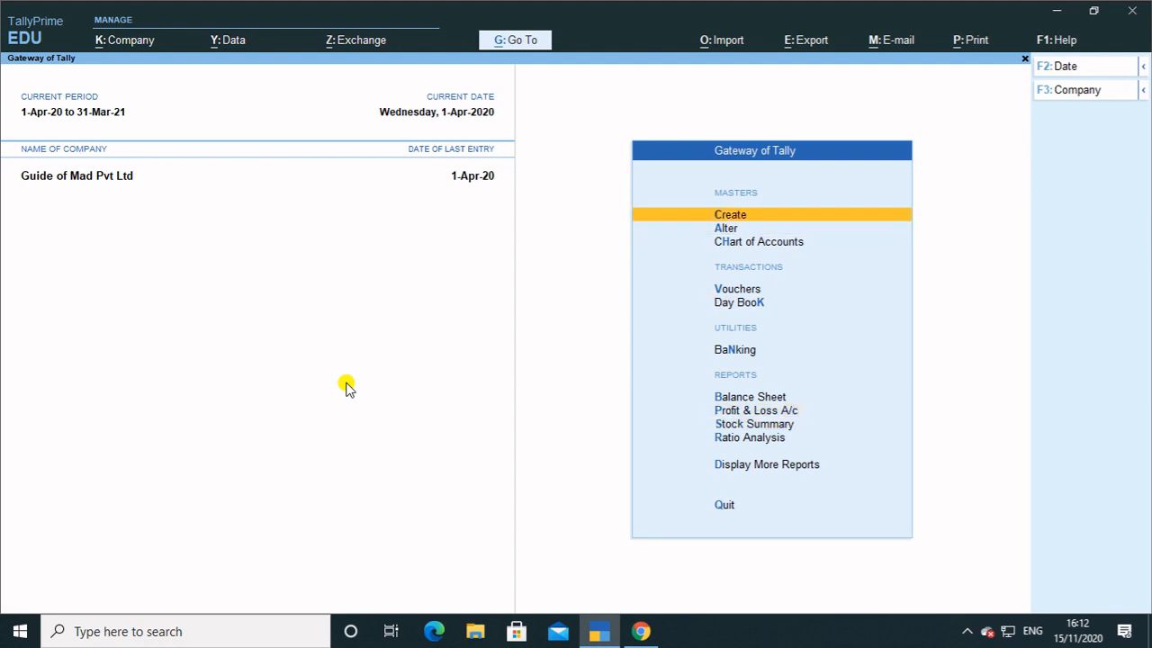
{"action": "key", "text": "Return"}
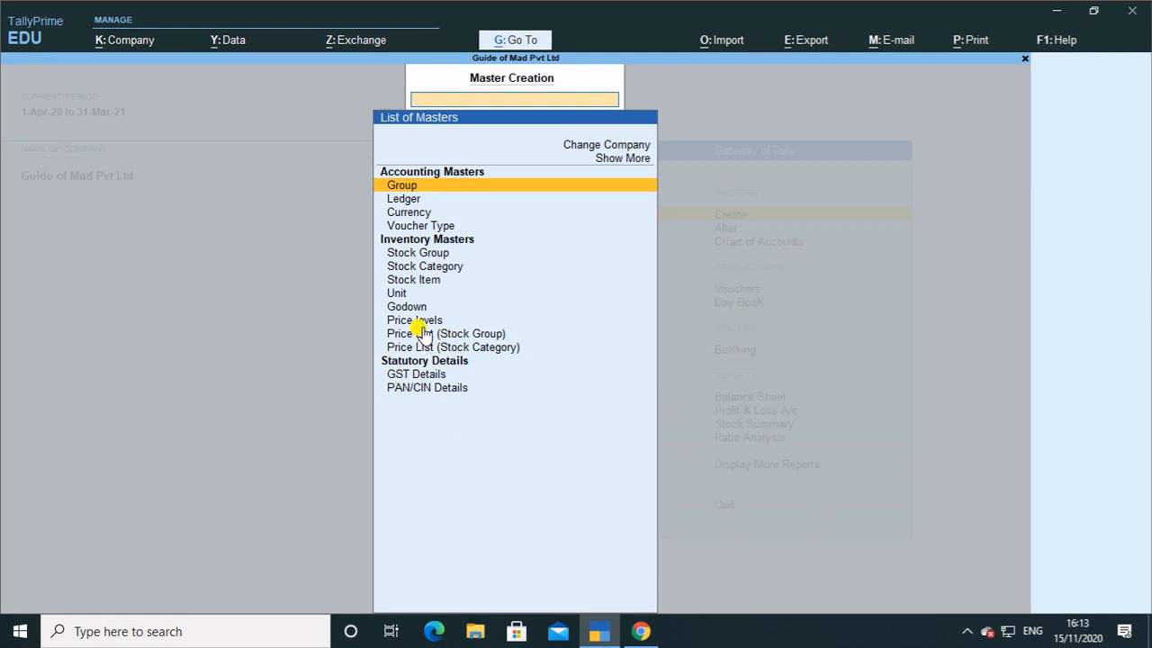
{"action": "key", "text": "Down"}
{"action": "key", "text": "Down"}
{"action": "key", "text": "Down"}
{"action": "key", "text": "Down"}
{"action": "key", "text": "Down"}
{"action": "key", "text": "Down"}
{"action": "key", "text": "Down"}
{"action": "key", "text": "Down"}
{"action": "key", "text": "Down"}
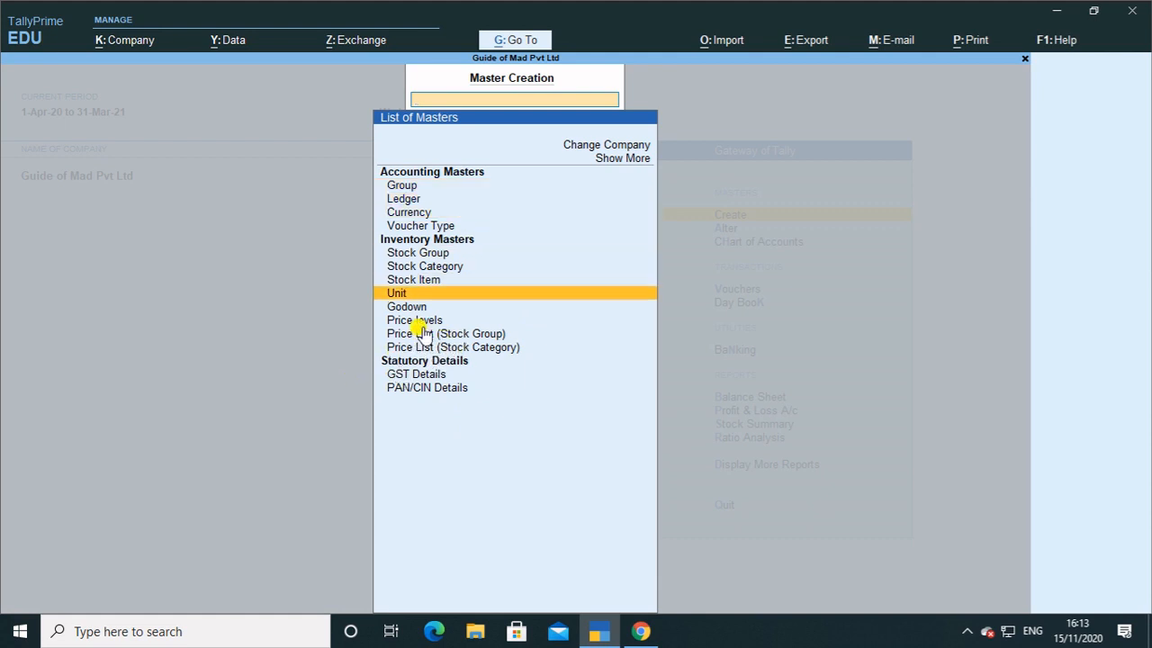
{"action": "key", "text": "Return"}
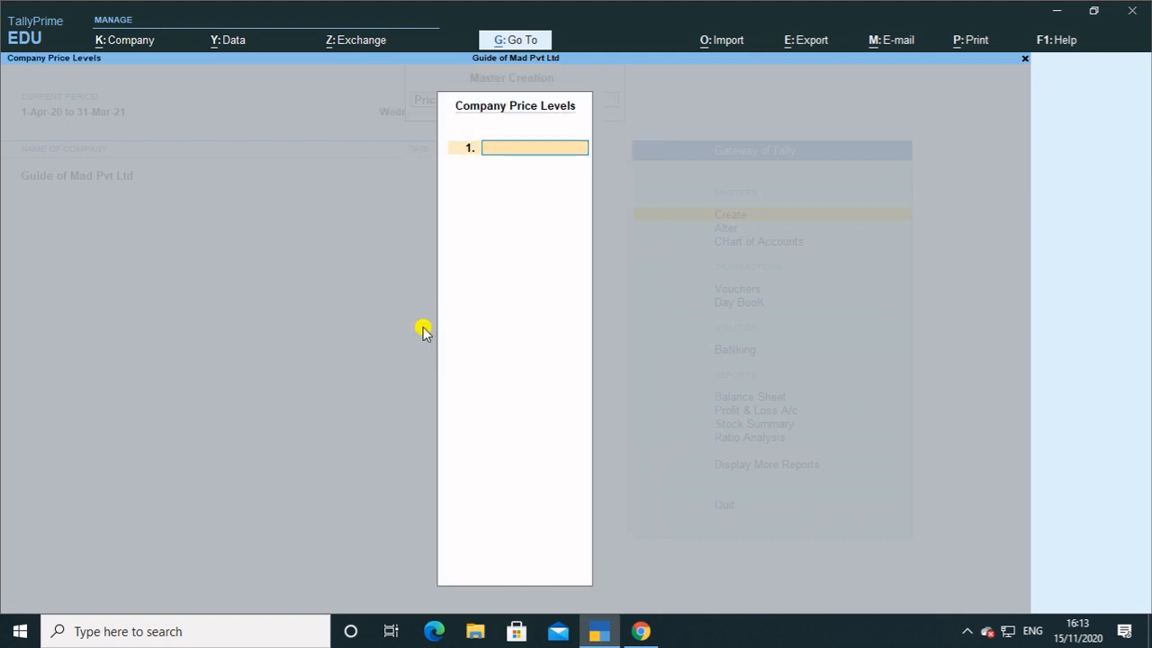
Enter price levels Wholseller, Retailer and Distributor and save them.
{"action": "type", "text": "Who"}
{"action": "type", "text": "les"}
{"action": "key", "text": "BackSpace"}
{"action": "key", "text": "BackSpace"}
{"action": "type", "text": "seller"}
{"action": "key", "text": "Return"}
{"action": "type", "text": "Retails"}
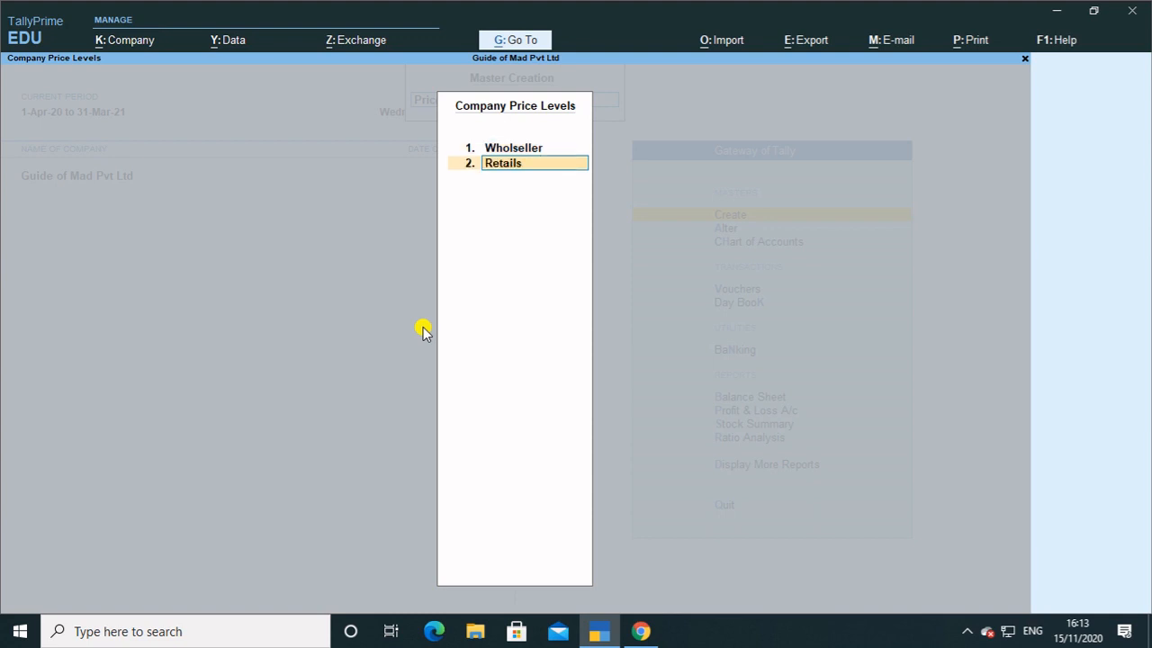
{"action": "key", "text": "BackSpace"}
{"action": "type", "text": "er"}
{"action": "key", "text": "Return"}
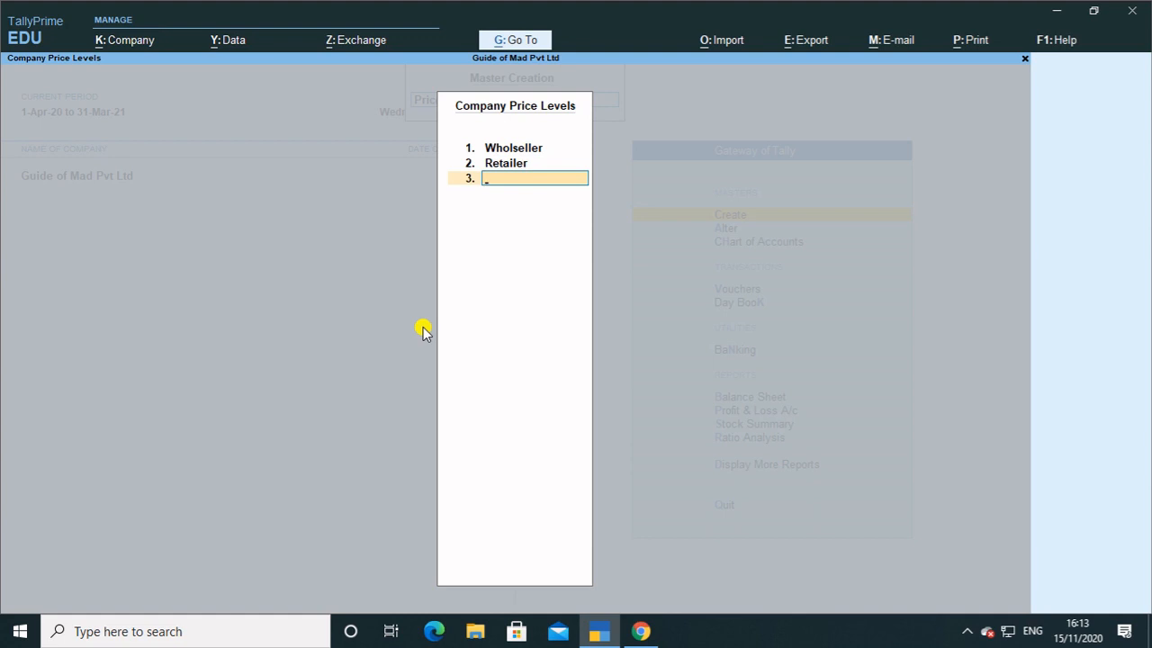
{"action": "type", "text": "Distributor"}
{"action": "key", "text": "Return"}
{"action": "key", "text": "Return"}
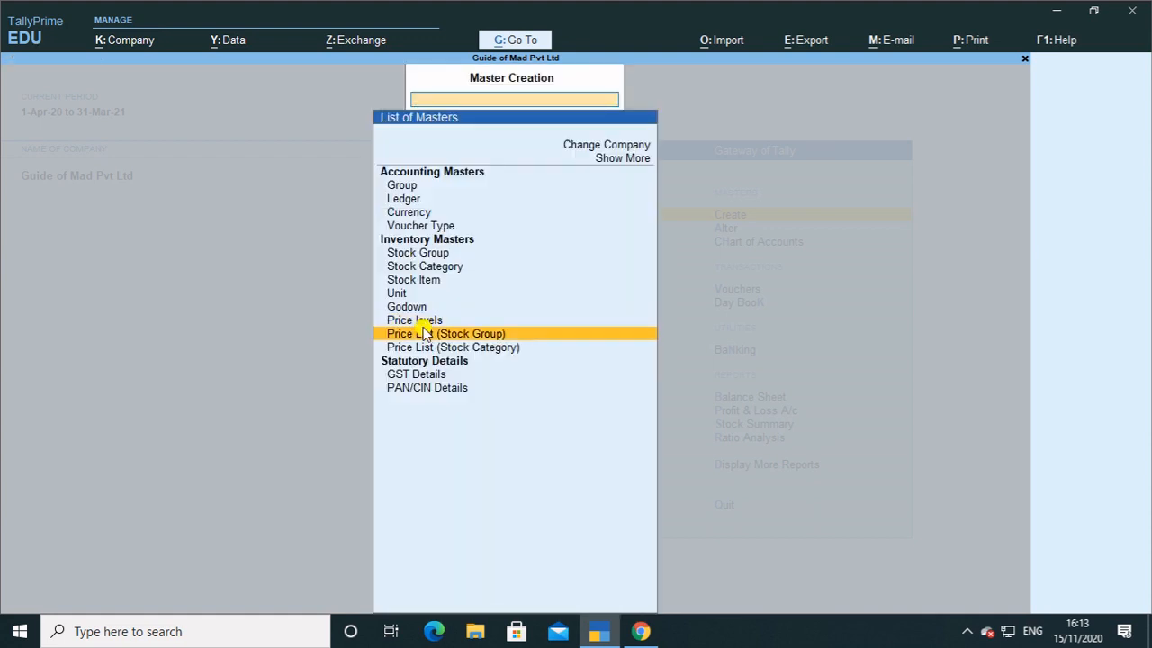
Start an All Items price list at Retailer level, effective 1-Apr-20, and add Shirt.
{"action": "left_click", "coordinate": [423, 333]}
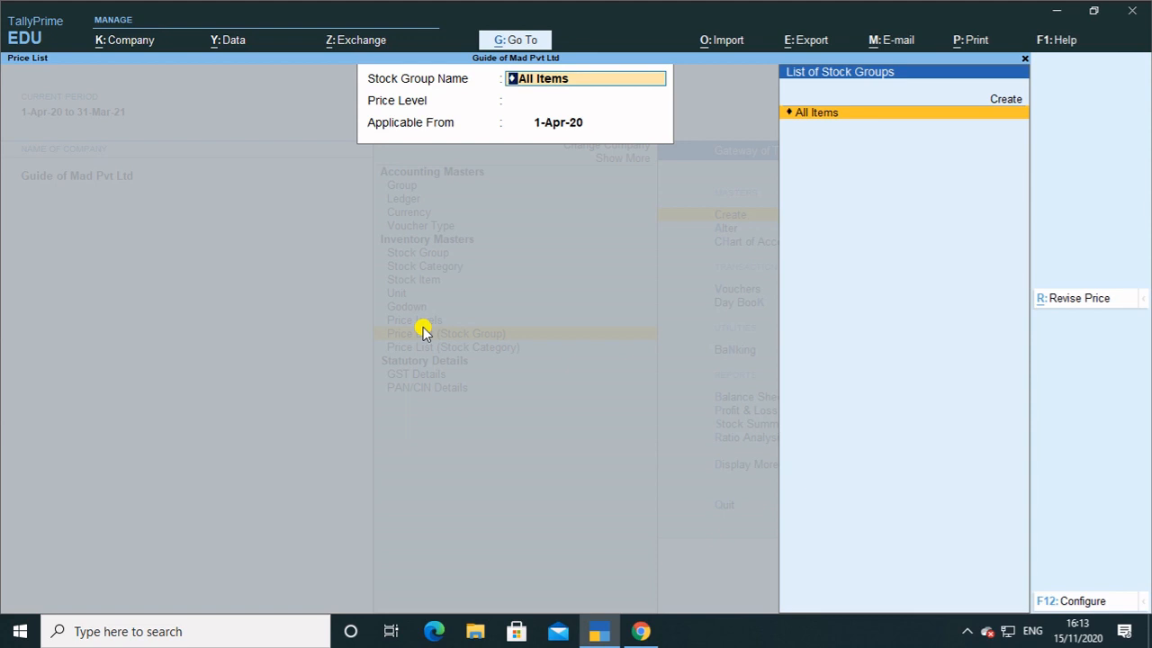
{"action": "key", "text": "Return"}
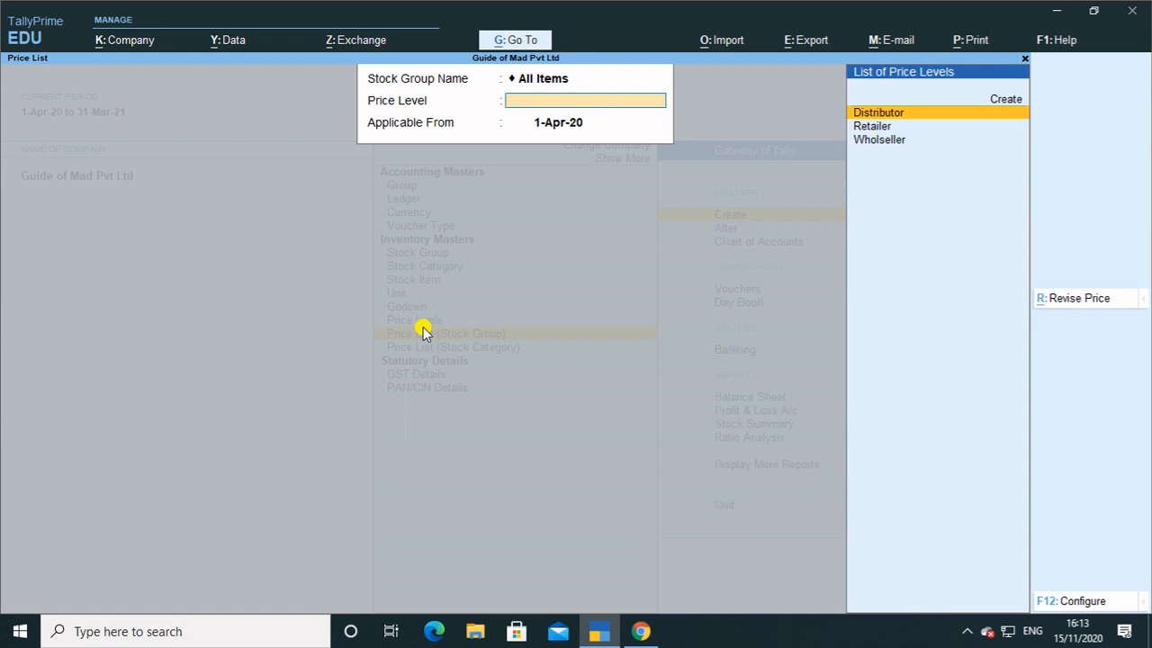
{"action": "key", "text": "Down"}
{"action": "key", "text": "Down"}
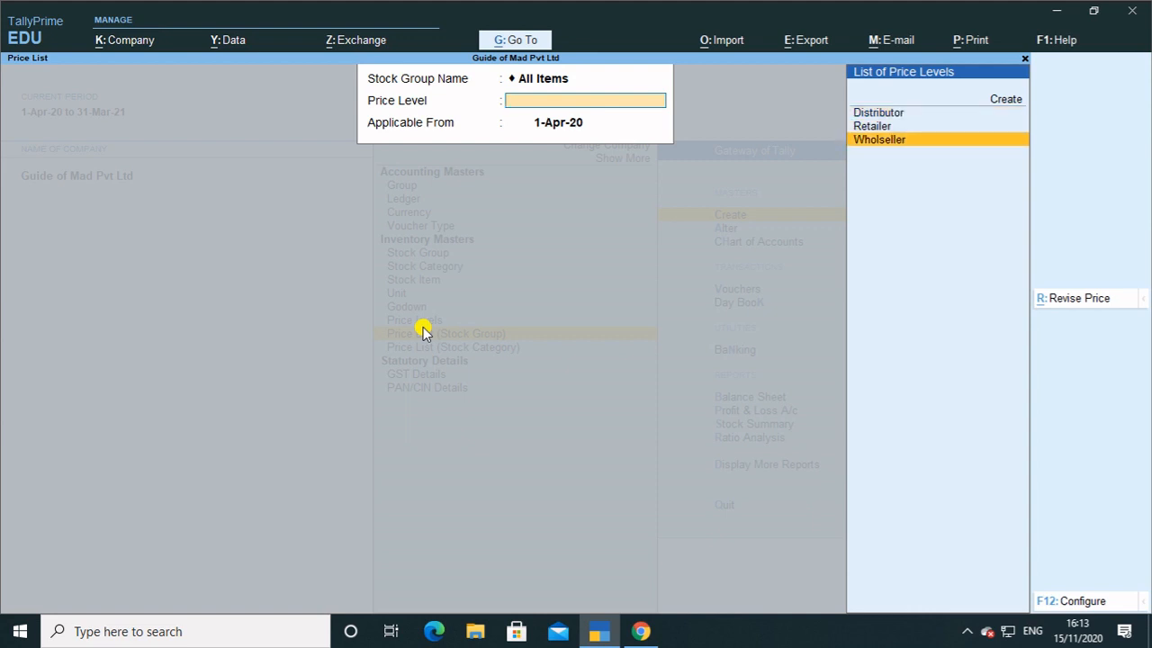
{"action": "key", "text": "Up"}
{"action": "key", "text": "Return"}
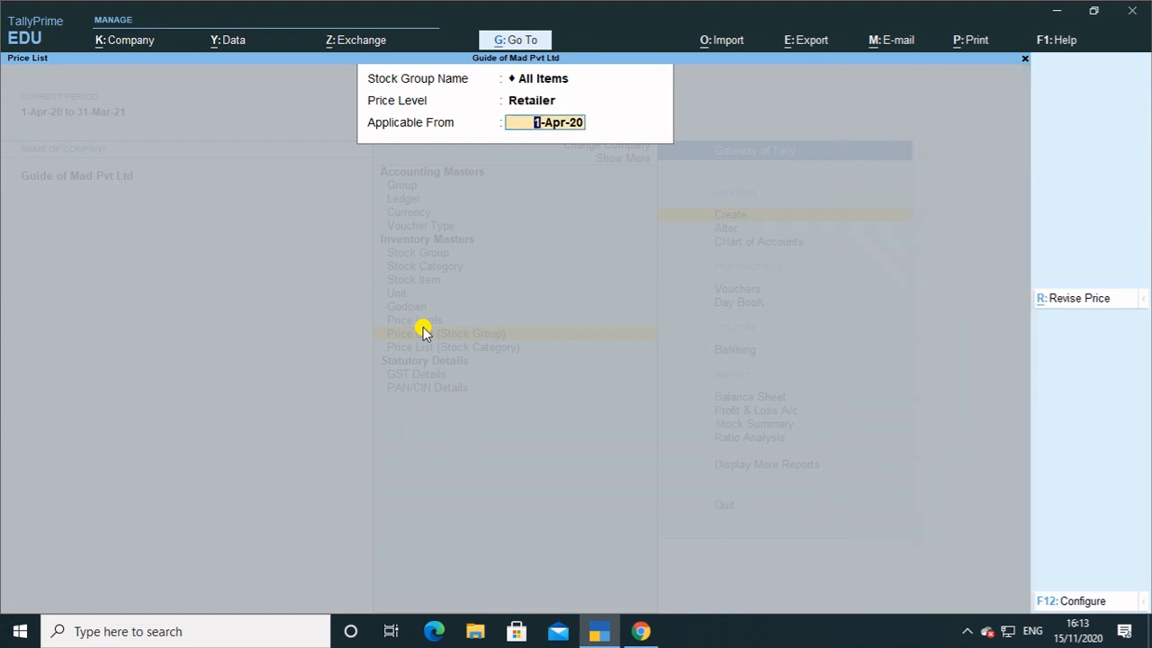
{"action": "key", "text": "Return"}
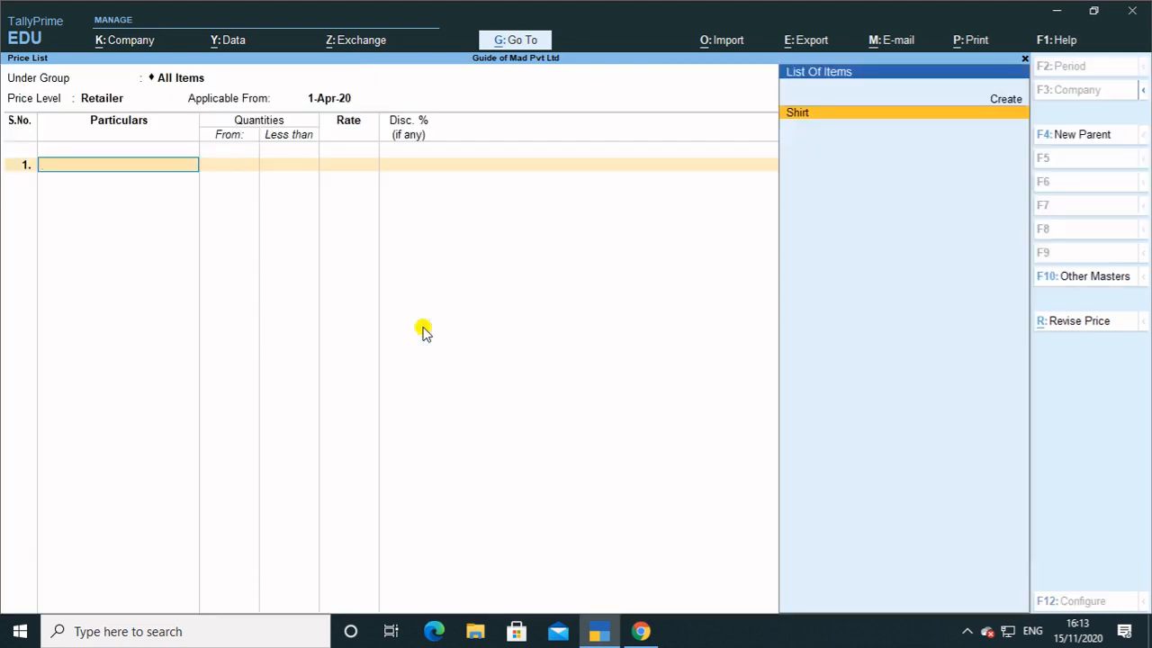
{"action": "key", "text": "Return"}
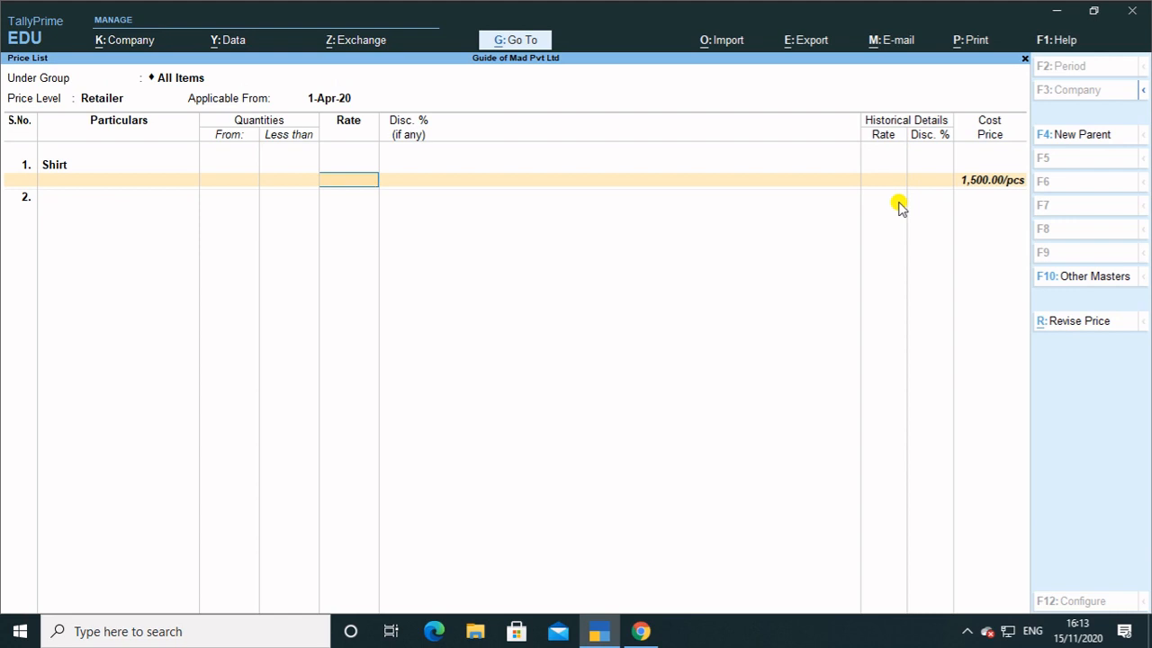
Give Shirt a first slab of 1,500 per piece below 5 pcs.
{"action": "key", "text": "BackSpace"}
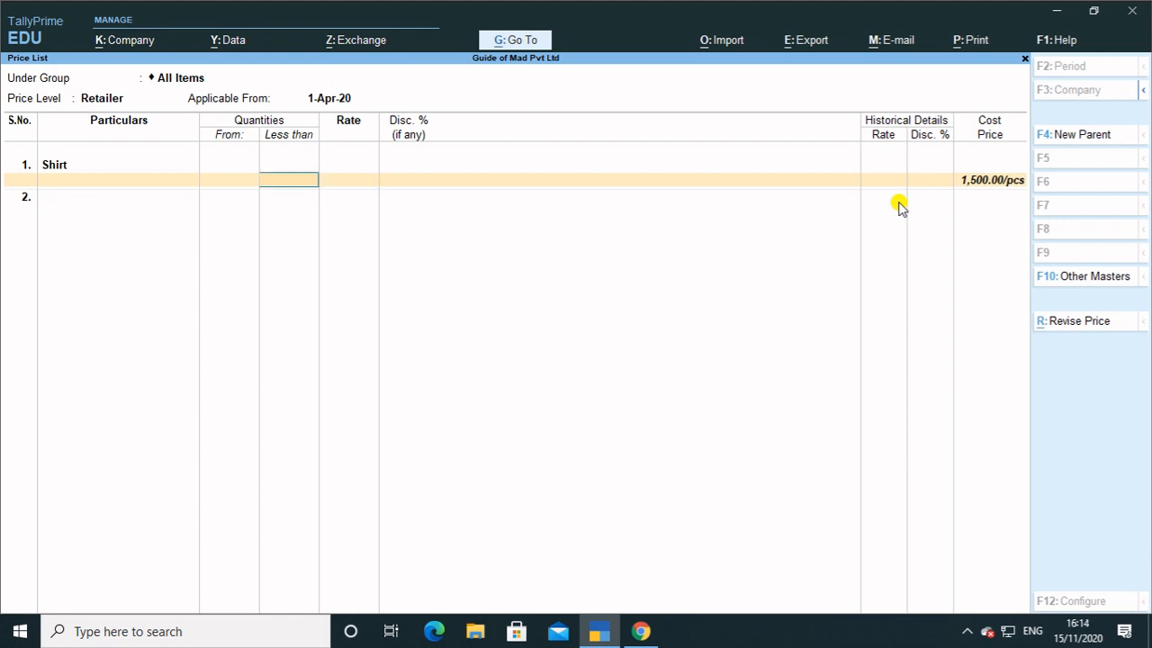
{"action": "type", "text": "5"}
{"action": "key", "text": "Return"}
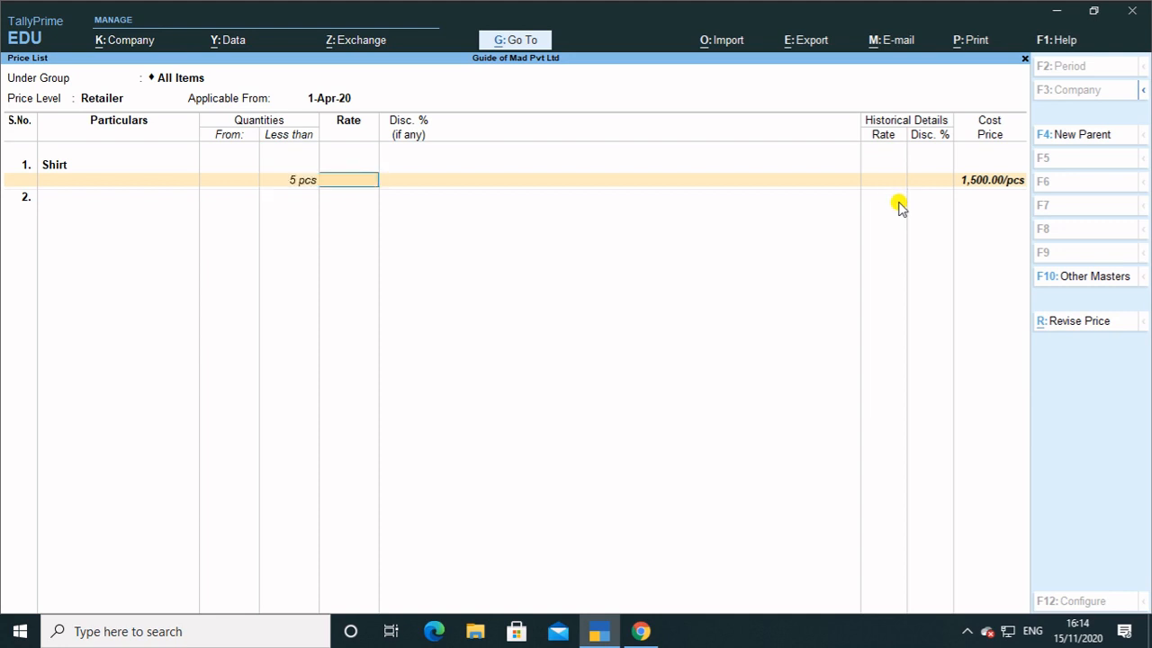
{"action": "type", "text": "1,500"}
{"action": "key", "text": "Return"}
{"action": "key", "text": "Return"}
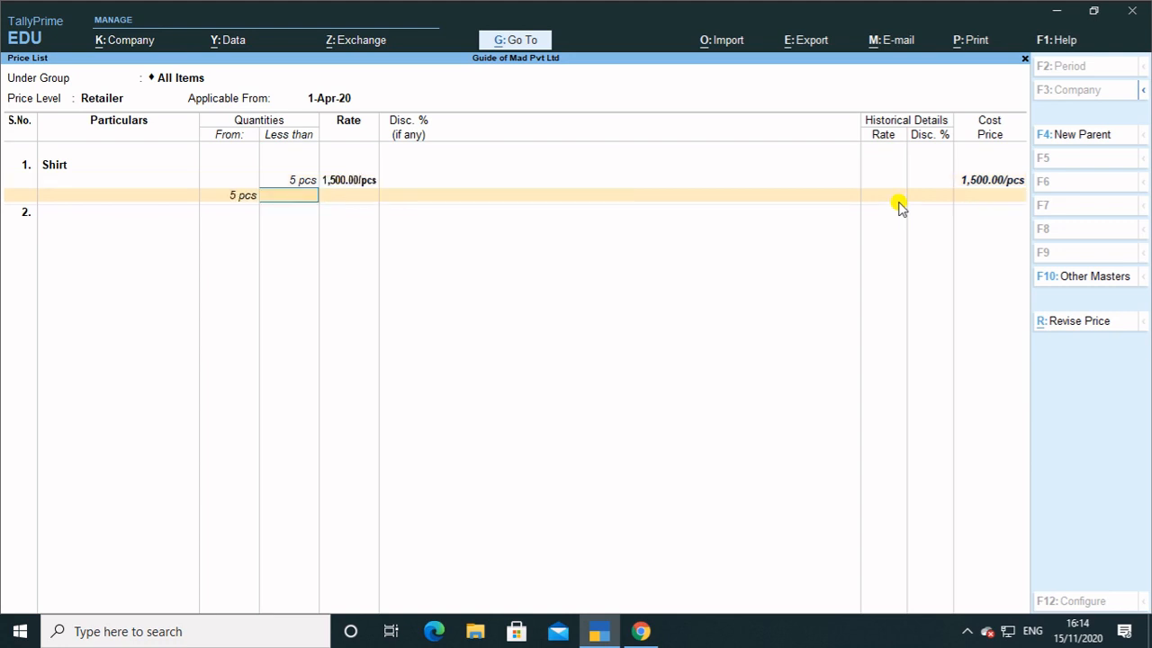
{"action": "type", "text": "10"}
{"action": "key", "text": "Return"}
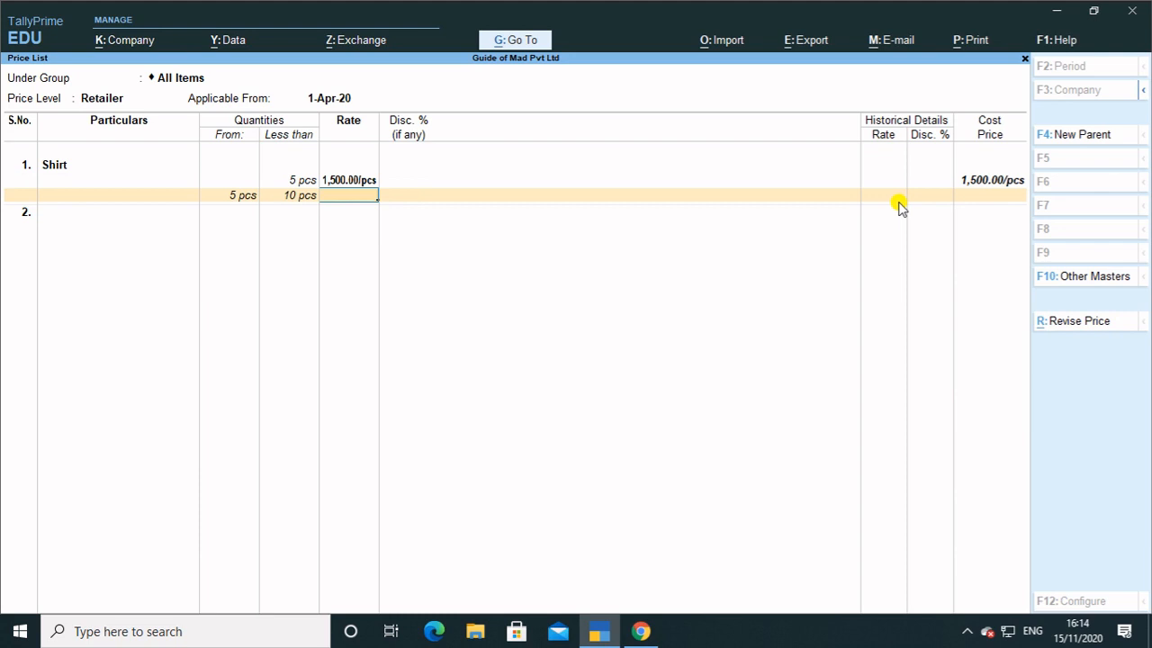
Add Shirt slabs of 1,450 up to 11 pcs, 1,420 up to 25 pcs, and 1,400 beyond.
{"action": "key", "text": "BackSpace"}
{"action": "type", "text": "11"}
{"action": "key", "text": "Return"}
{"action": "type", "text": "1450"}
{"action": "key", "text": "Return"}
{"action": "key", "text": "Return"}
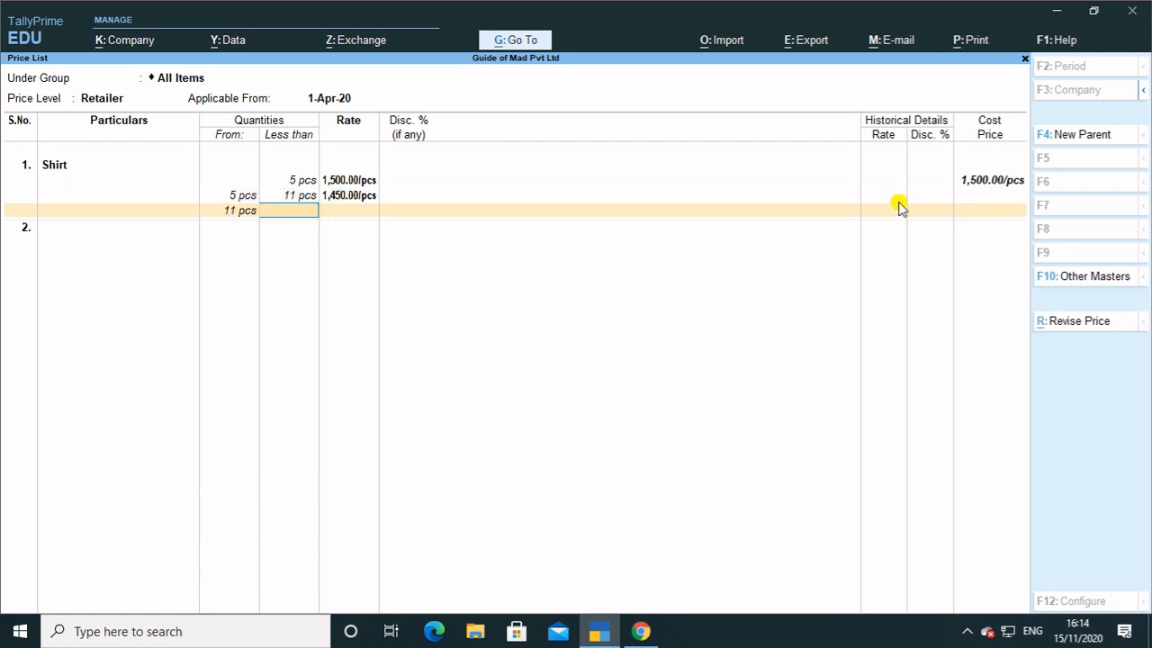
{"action": "type", "text": "25"}
{"action": "key", "text": "Return"}
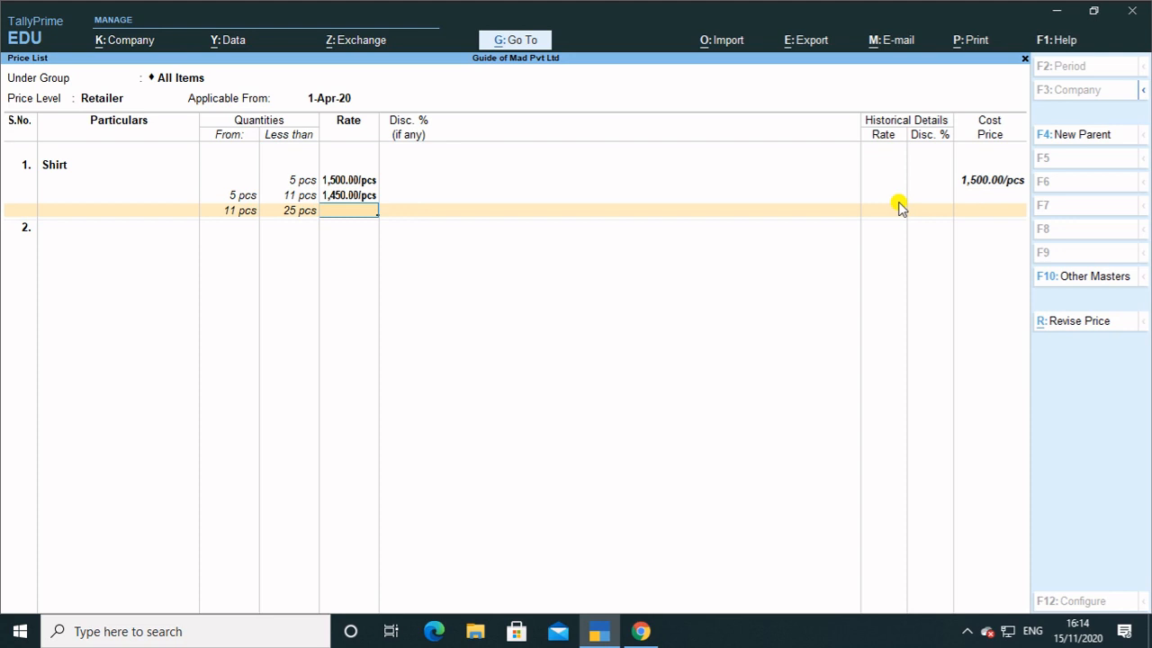
{"action": "type", "text": "1,420"}
{"action": "key", "text": "Return"}
{"action": "key", "text": "Return"}
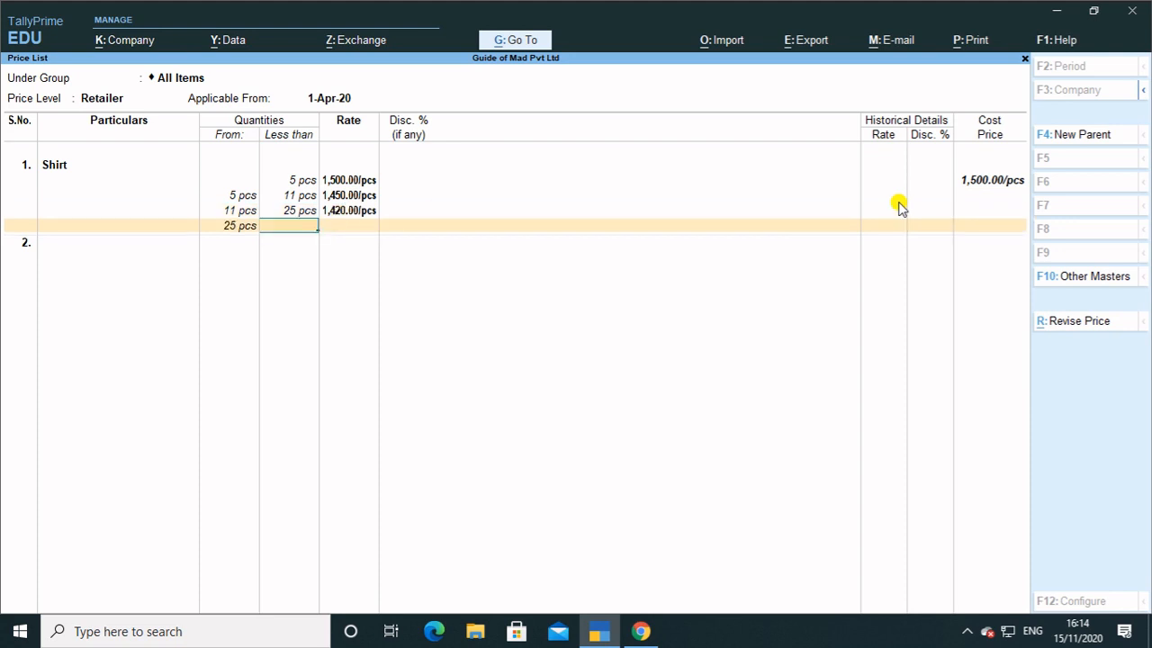
{"action": "key", "text": "Return"}
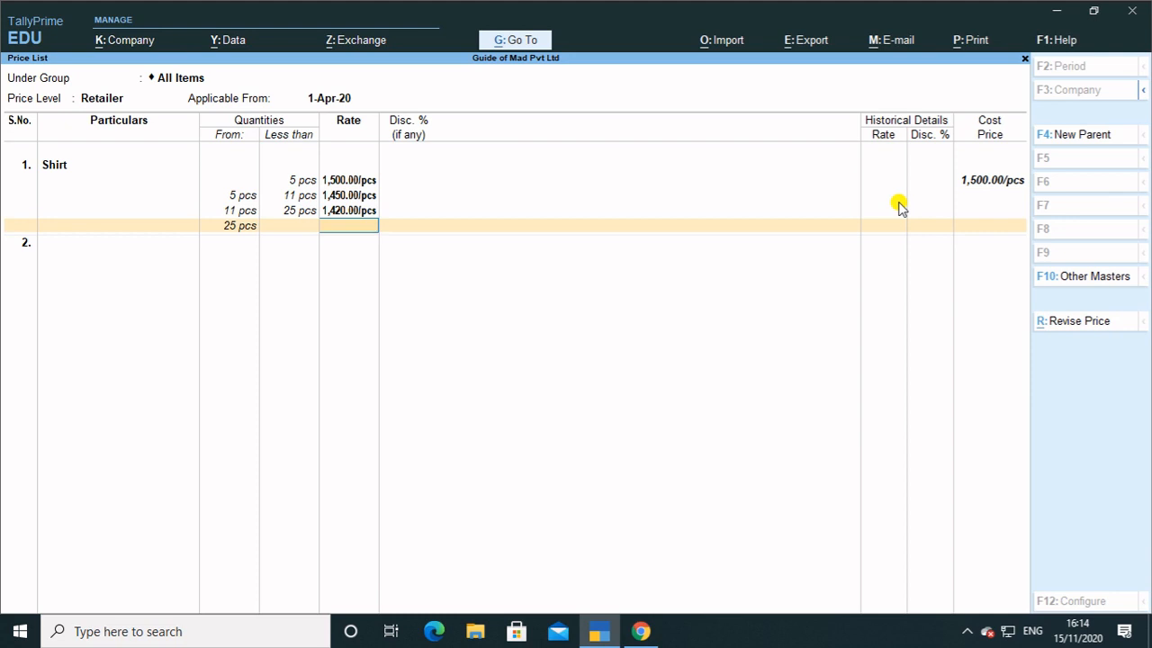
{"action": "type", "text": "1400"}
{"action": "key", "text": "Return"}
{"action": "key", "text": "Return"}
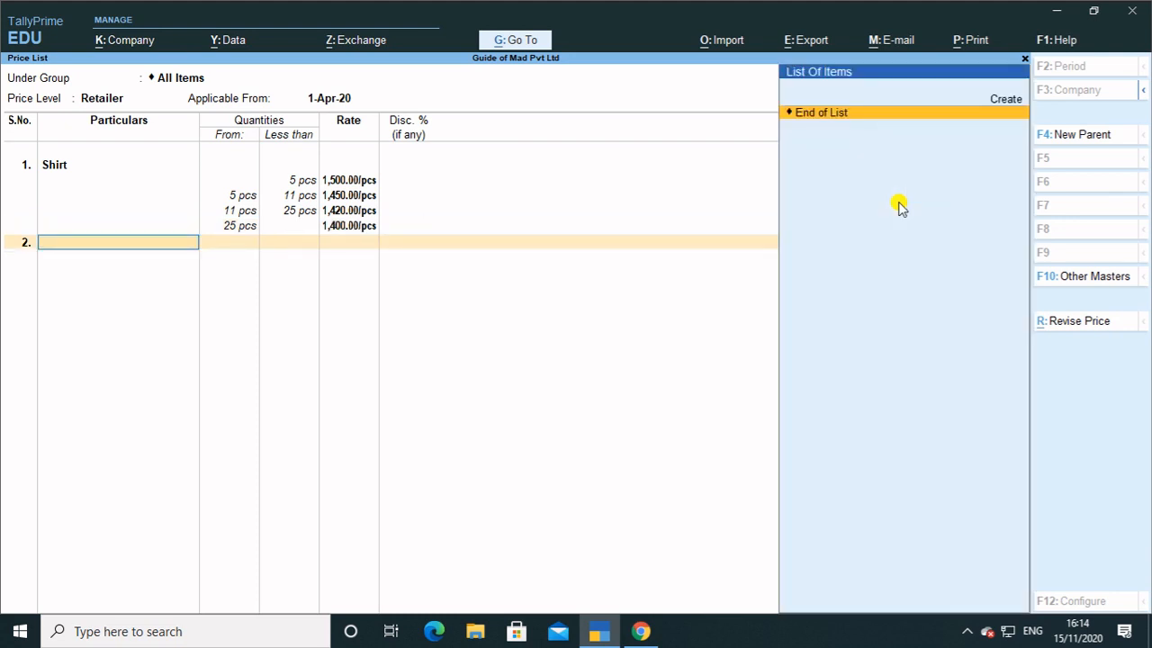
Create a new stock item named Jeans with unit pcs.
{"action": "key", "text": "alt+c"}
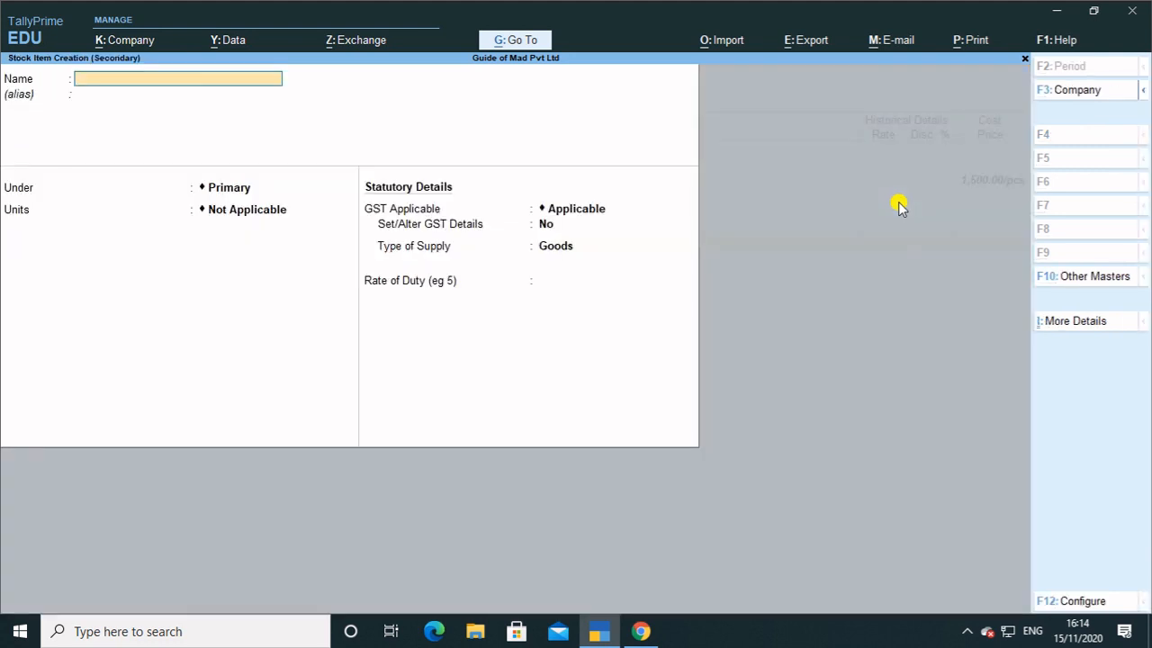
{"action": "type", "text": "Jeans"}
{"action": "key", "text": "Return"}
{"action": "key", "text": "Return"}
{"action": "key", "text": "Return"}
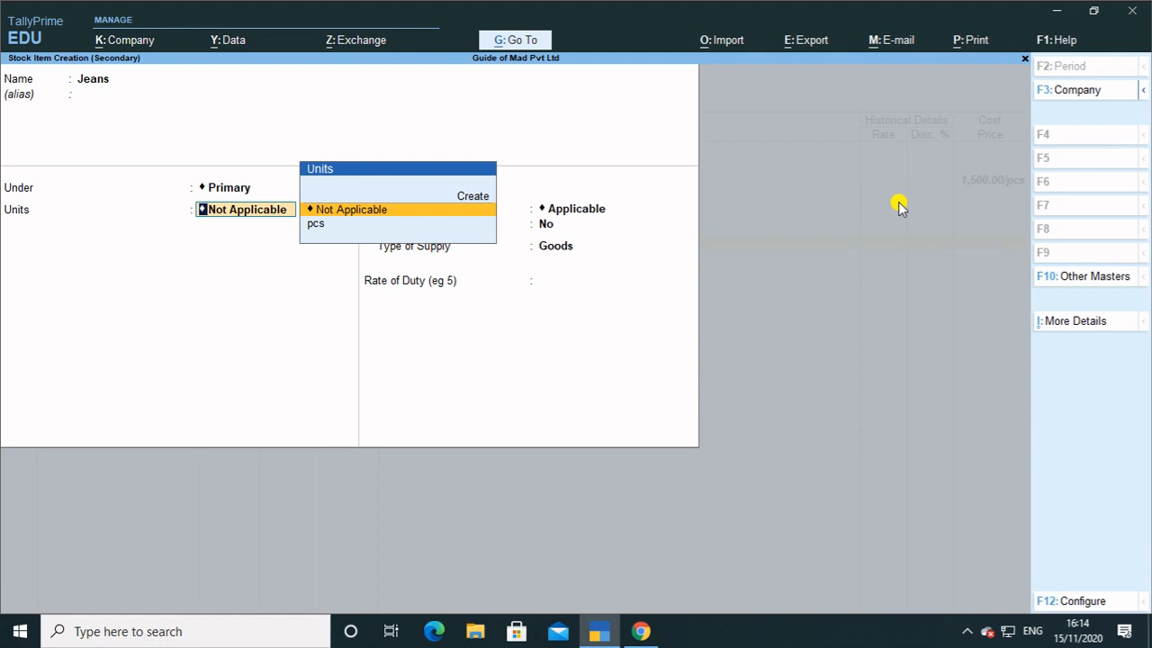
{"action": "key", "text": "Down"}
{"action": "key", "text": "Return"}
Set Jeans GST details: On Value, Taxable, 12% integrated tax, Goods supply.
{"action": "key", "text": "Return"}
{"action": "key", "text": "y"}
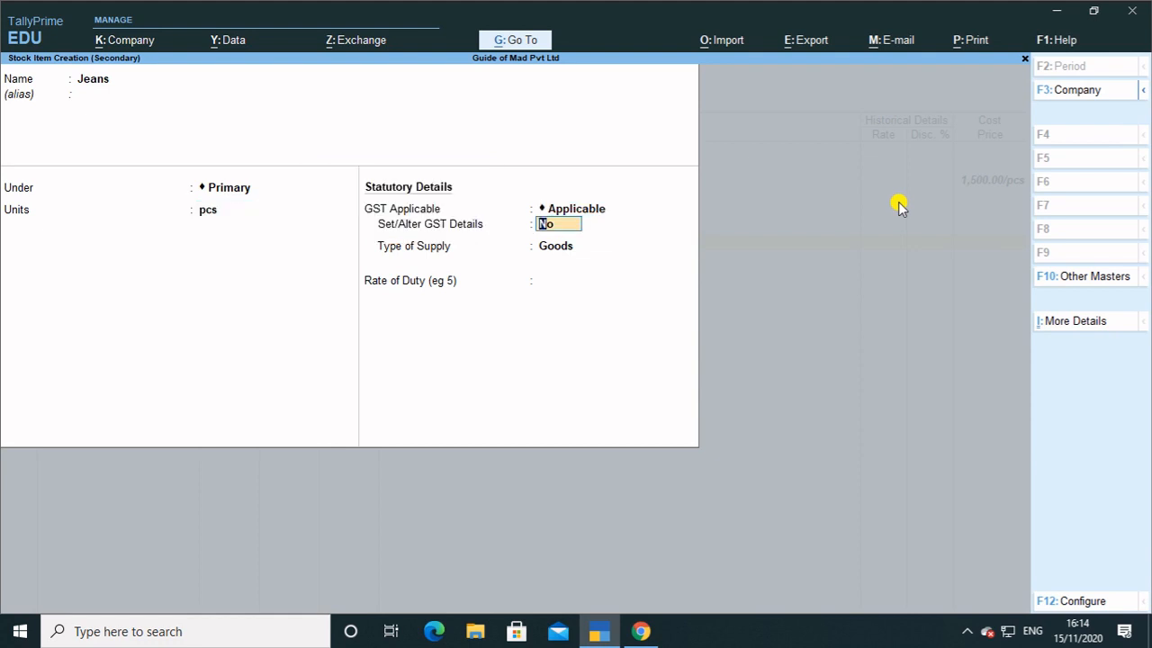
{"action": "key", "text": "Return"}
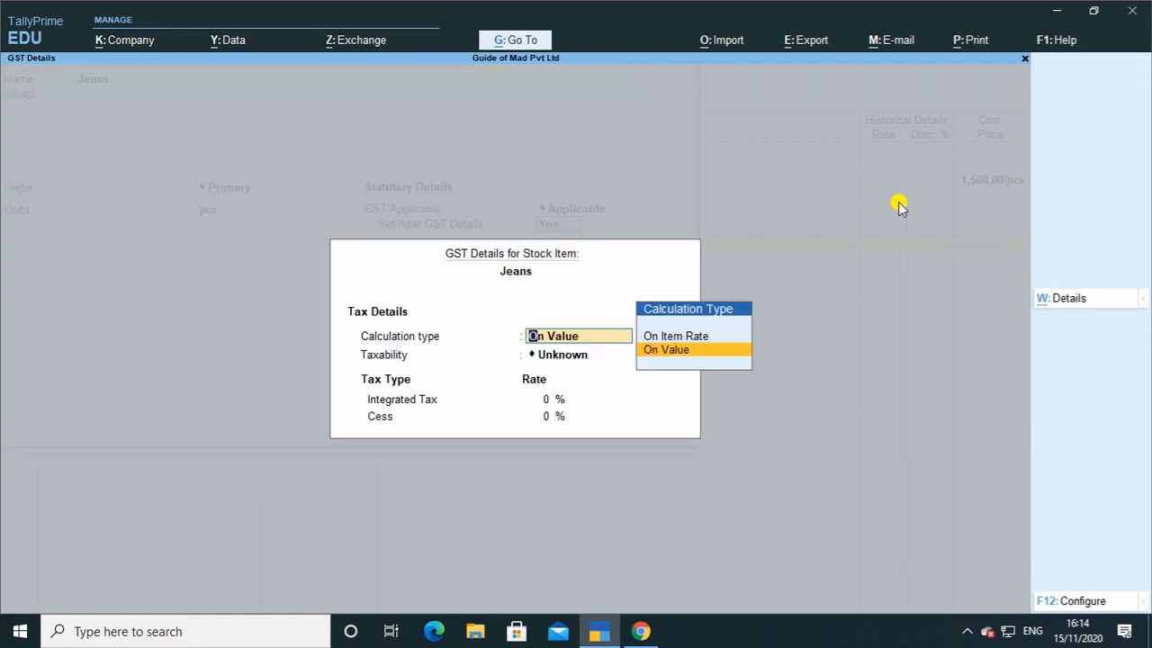
{"action": "key", "text": "Return"}
{"action": "key", "text": "Return"}
{"action": "key", "text": "BackSpace"}
{"action": "key", "text": "Return"}
{"action": "key", "text": "Return"}
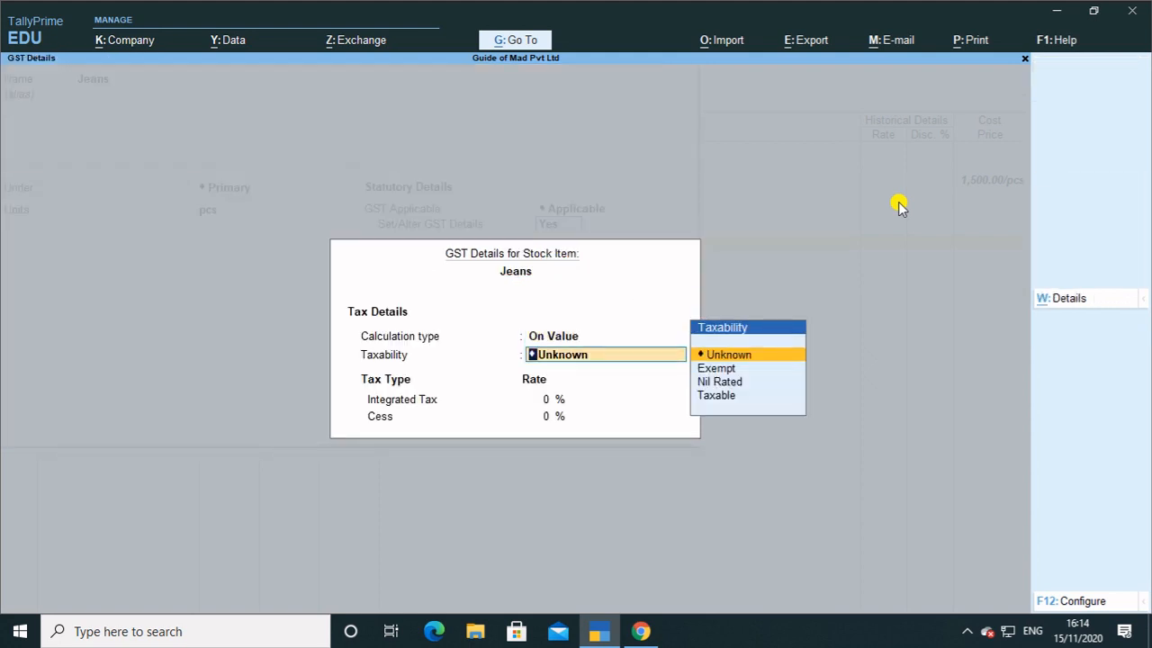
{"action": "key", "text": "Down"}
{"action": "key", "text": "Down"}
{"action": "key", "text": "Down"}
{"action": "key", "text": "Return"}
{"action": "type", "text": "12"}
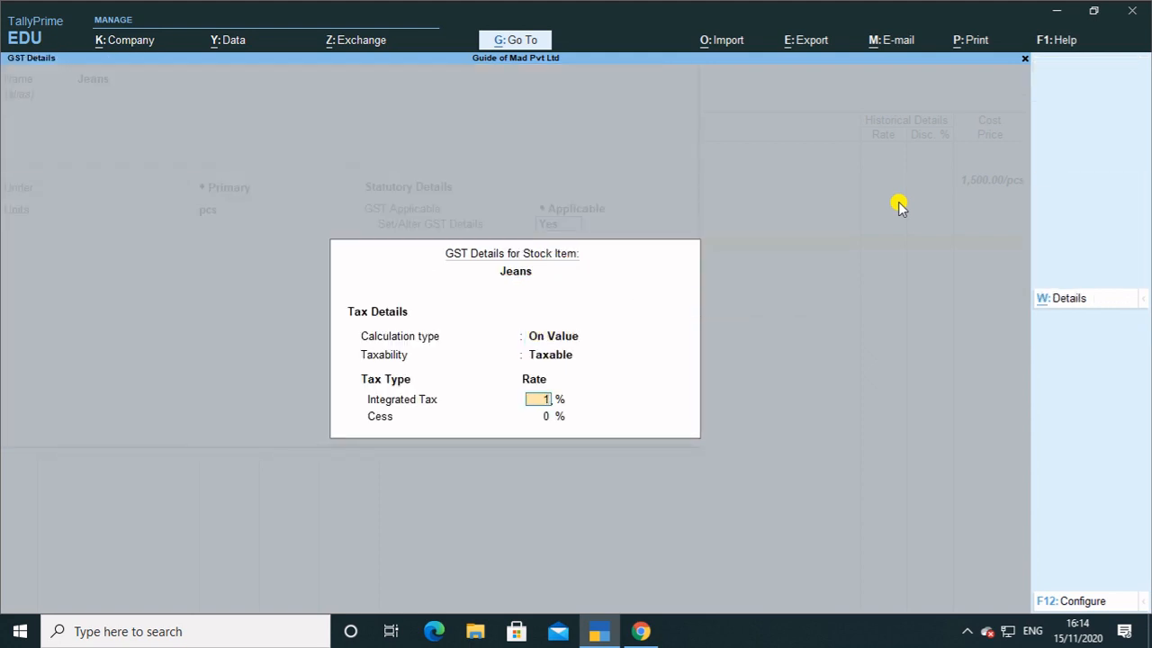
{"action": "key", "text": "Return"}
{"action": "key", "text": "Return"}
{"action": "key", "text": "Return"}
{"action": "key", "text": "Return"}
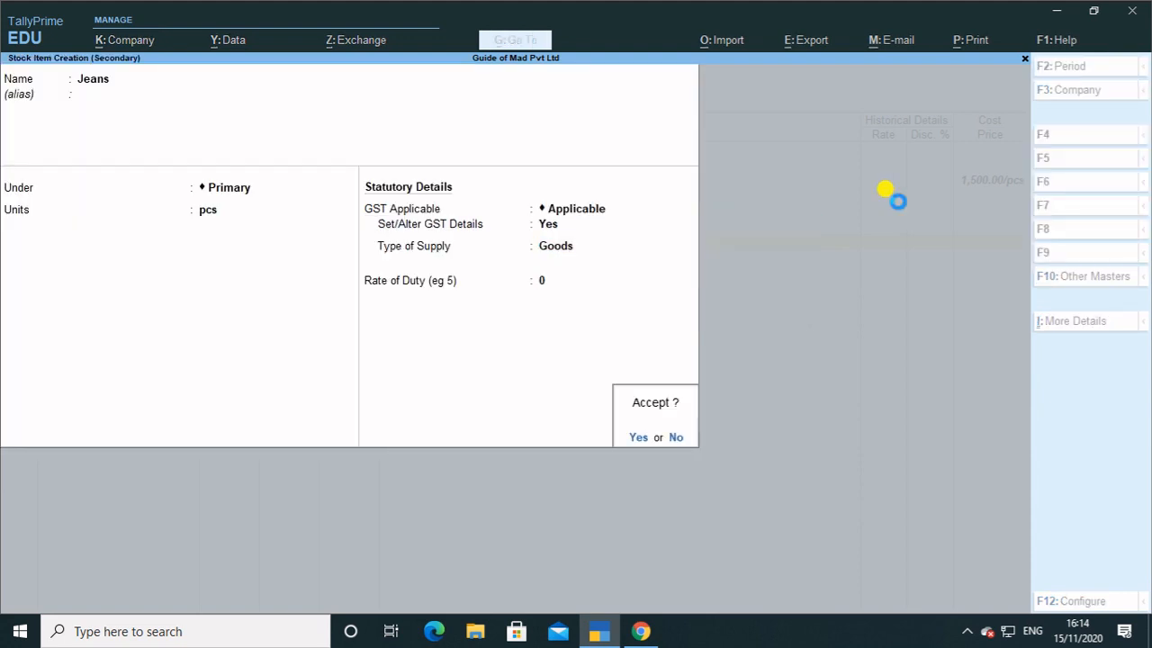
{"action": "key", "text": "Return"}
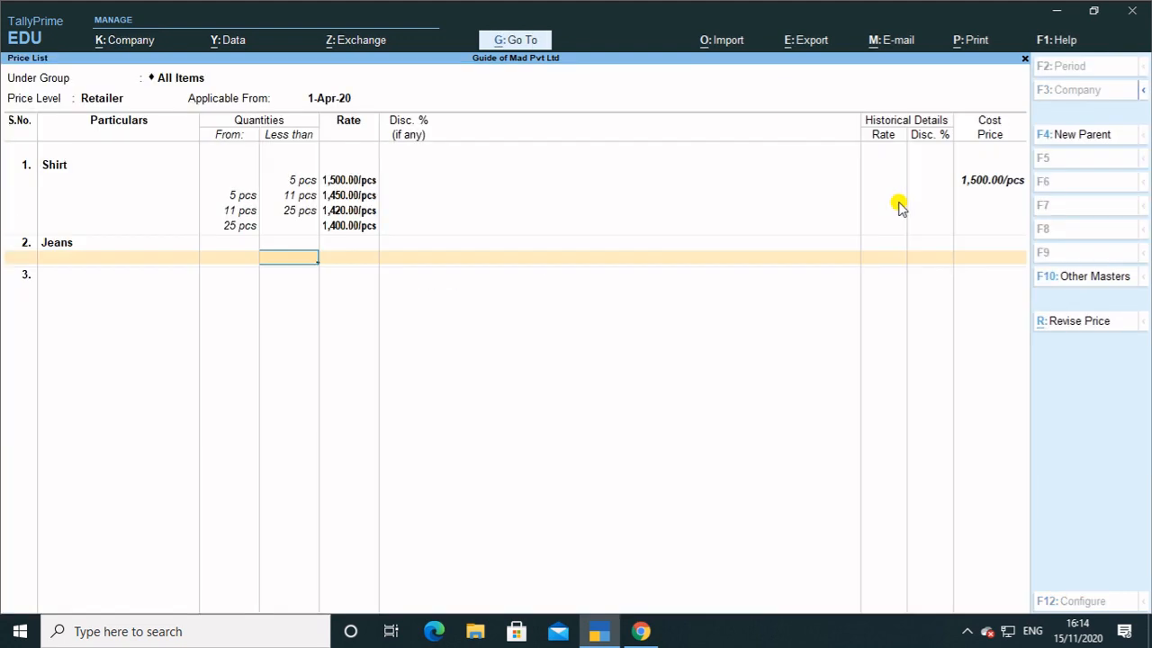
Give Jeans a Retailer rate of 899 per piece below 6 pcs.
{"action": "type", "text": "6"}
{"action": "key", "text": "Return"}
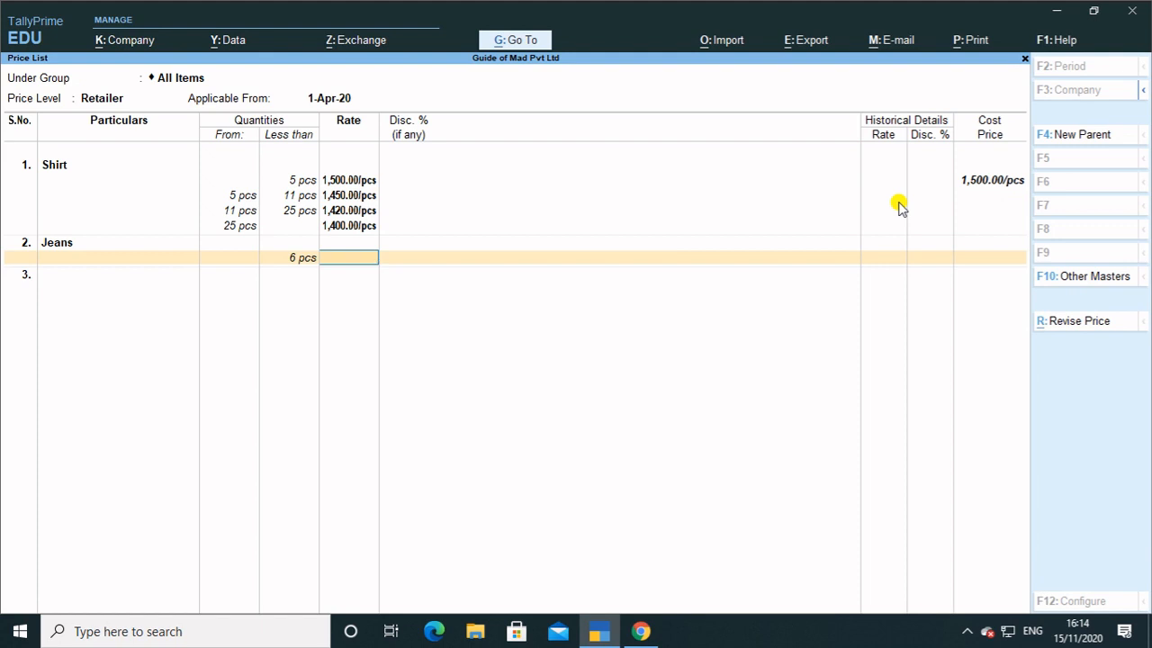
{"action": "type", "text": "899"}
{"action": "key", "text": "Return"}
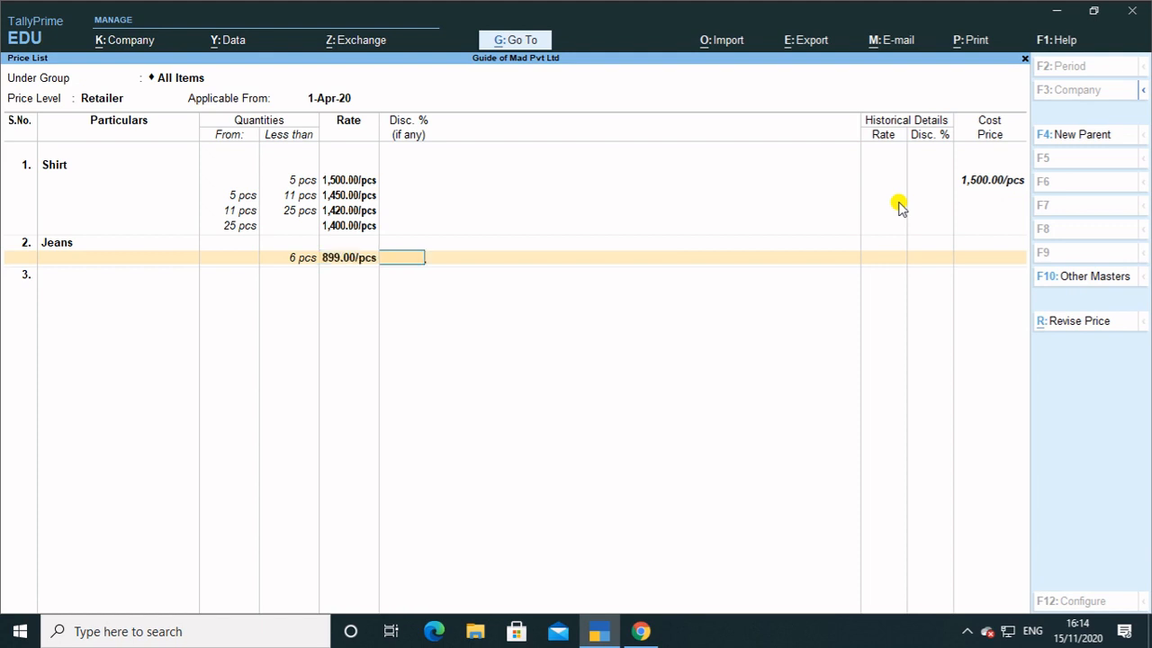
{"action": "key", "text": "Return"}
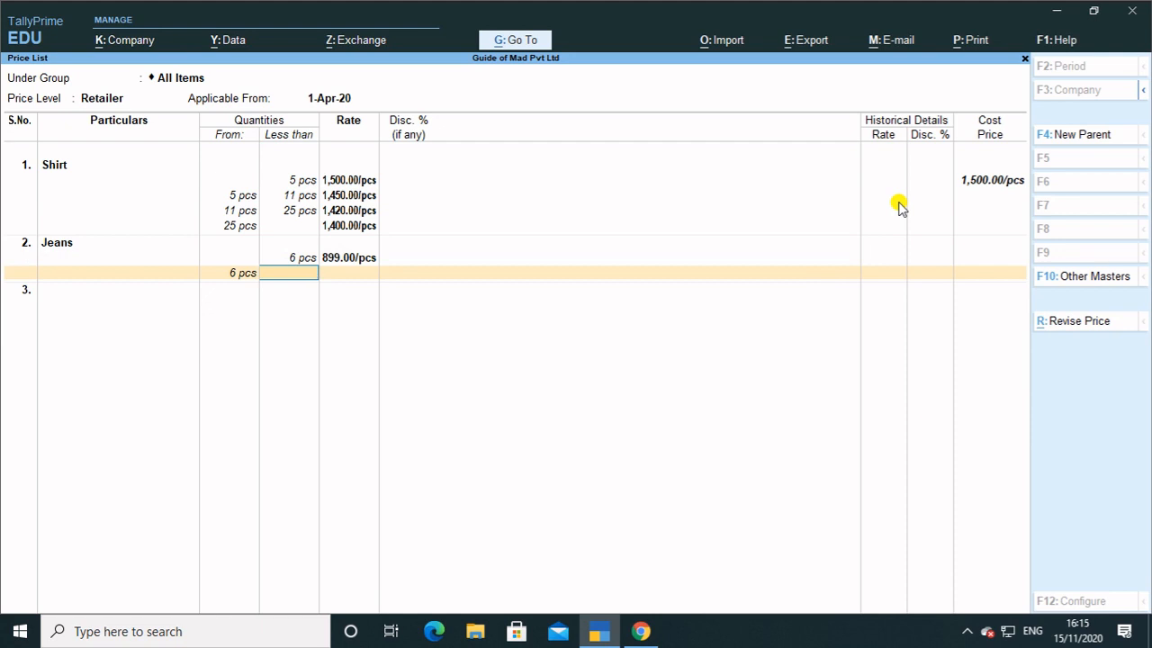
Add Jeans slabs of 850 for 6–16 pcs and 800 from 16 pcs, then finish the list.
{"action": "type", "text": "16"}
{"action": "key", "text": "Return"}
{"action": "type", "text": "850"}
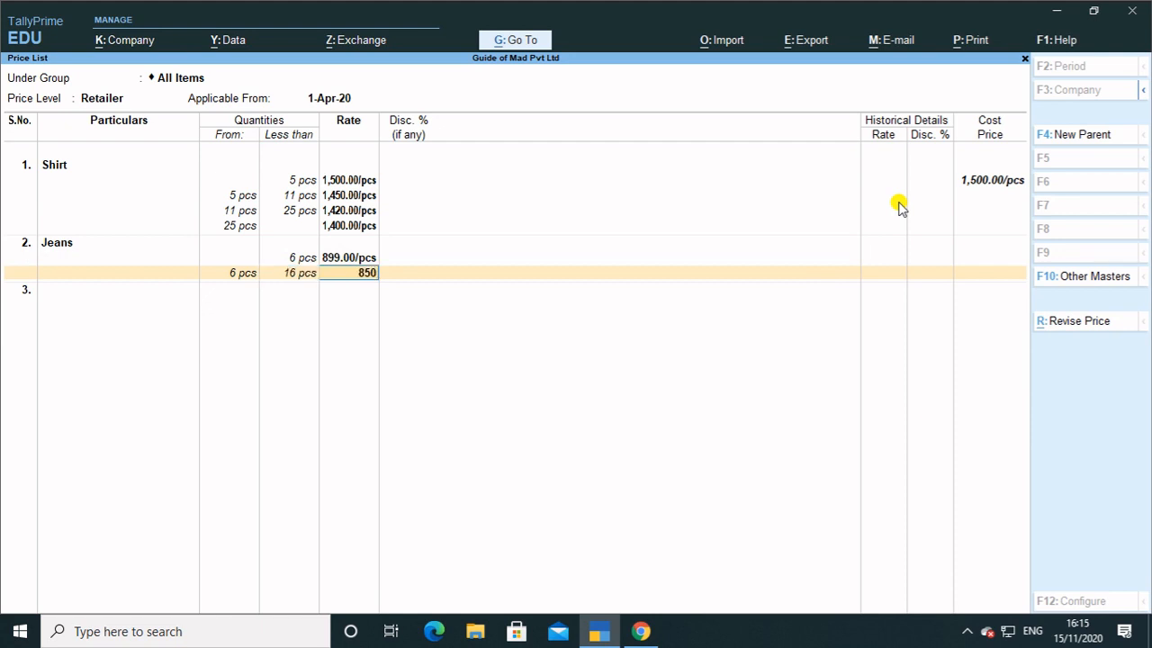
{"action": "key", "text": "Return"}
{"action": "key", "text": "Return"}
{"action": "key", "text": "Return"}
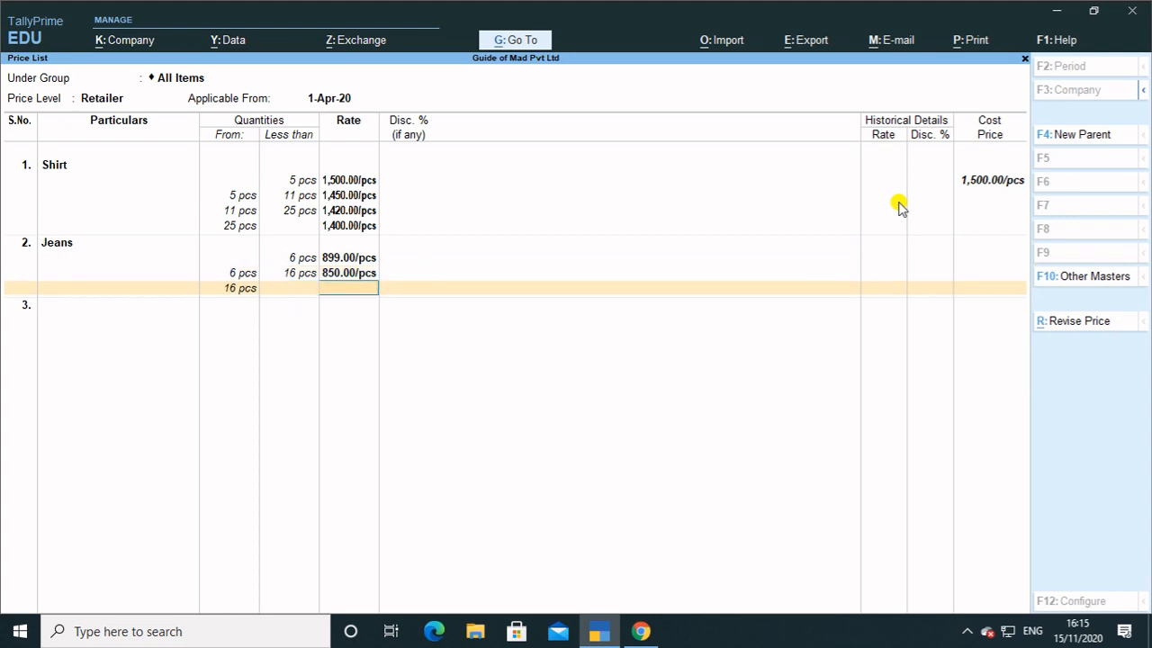
{"action": "type", "text": "800"}
{"action": "key", "text": "Return"}
{"action": "key", "text": "Return"}
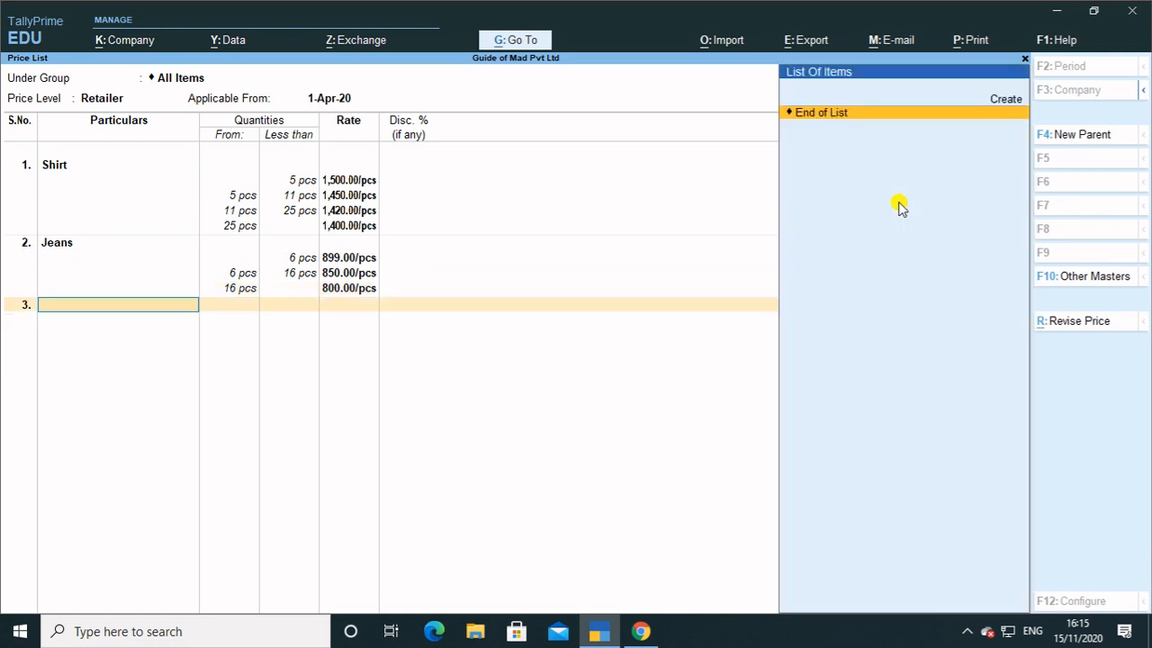
{"action": "key", "text": "Return"}
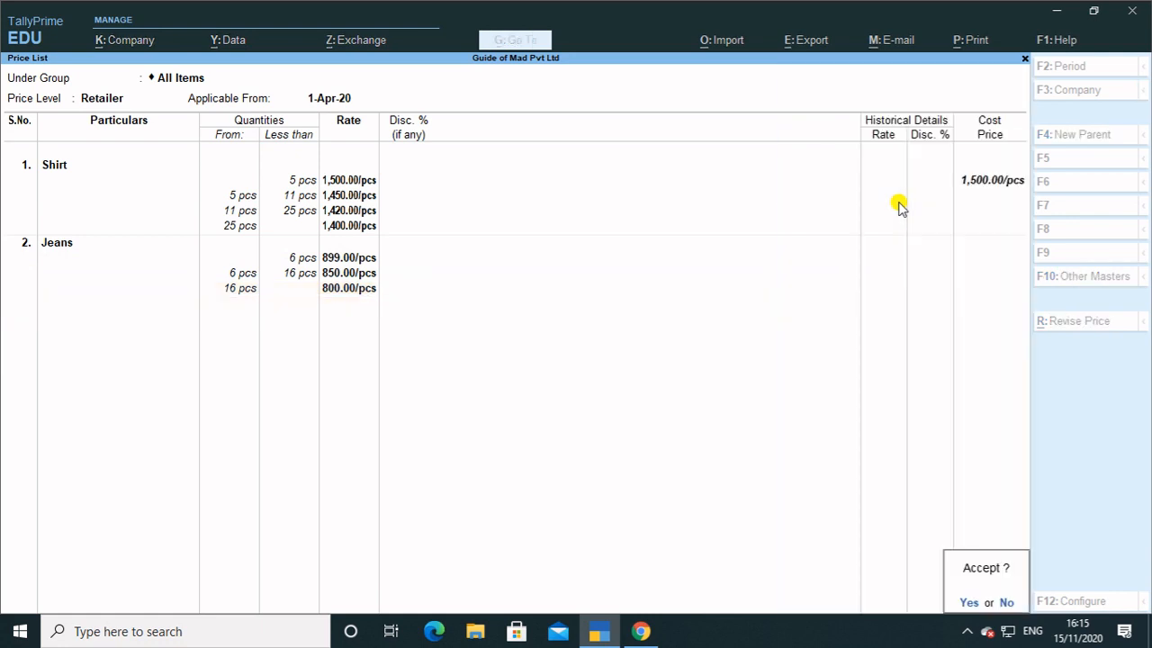
{"action": "key", "text": "Return"}
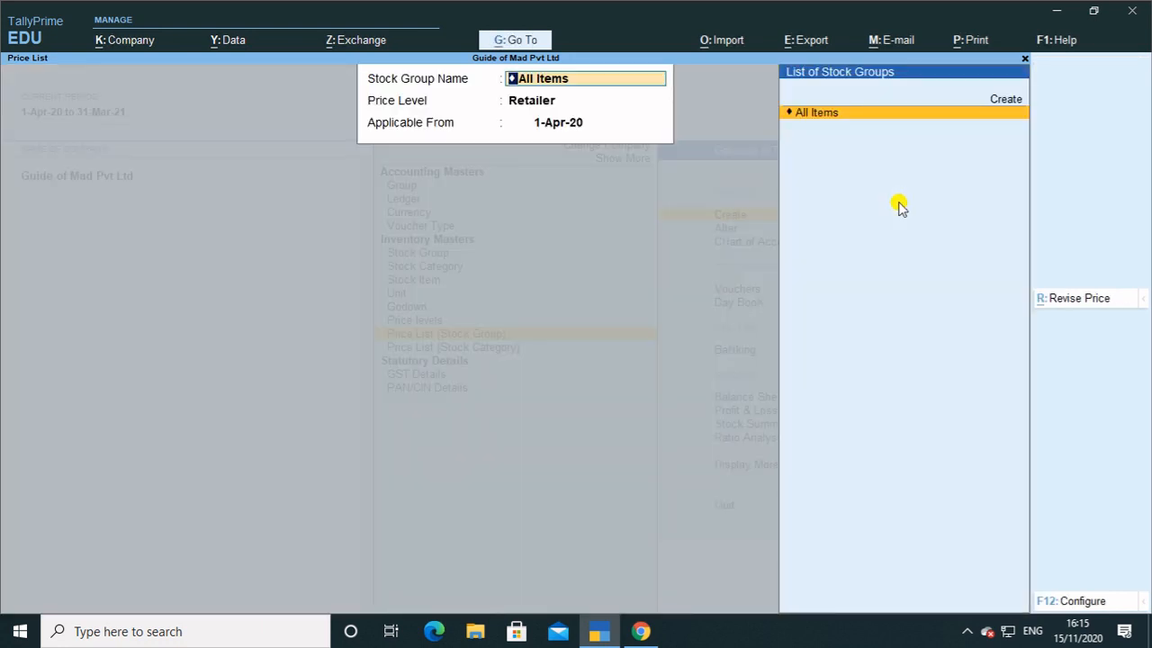
Begin an All Items price list at the Distributor price level.
{"action": "key", "text": "Return"}
{"action": "key", "text": "Up"}
{"action": "key", "text": "Return"}
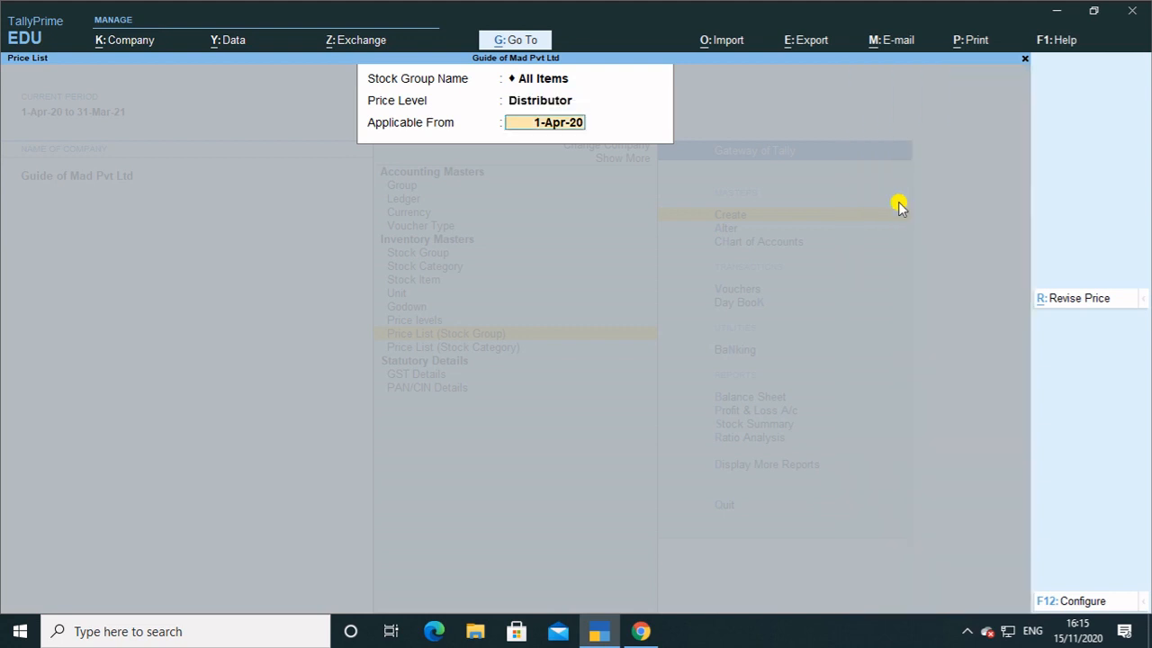
{"action": "key", "text": "Return"}
{"action": "key", "text": "Return"}
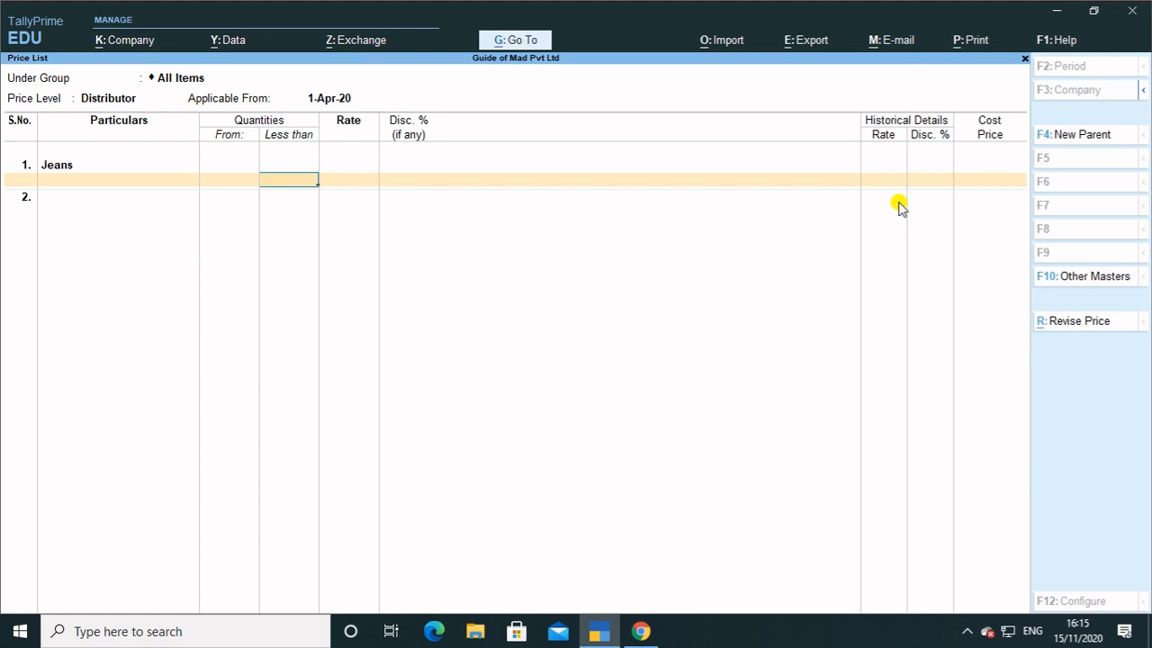
Set Jeans' first Distributor slab to 850 per piece below 6 pcs.
{"action": "type", "text": "850"}
{"action": "key", "text": "Return"}
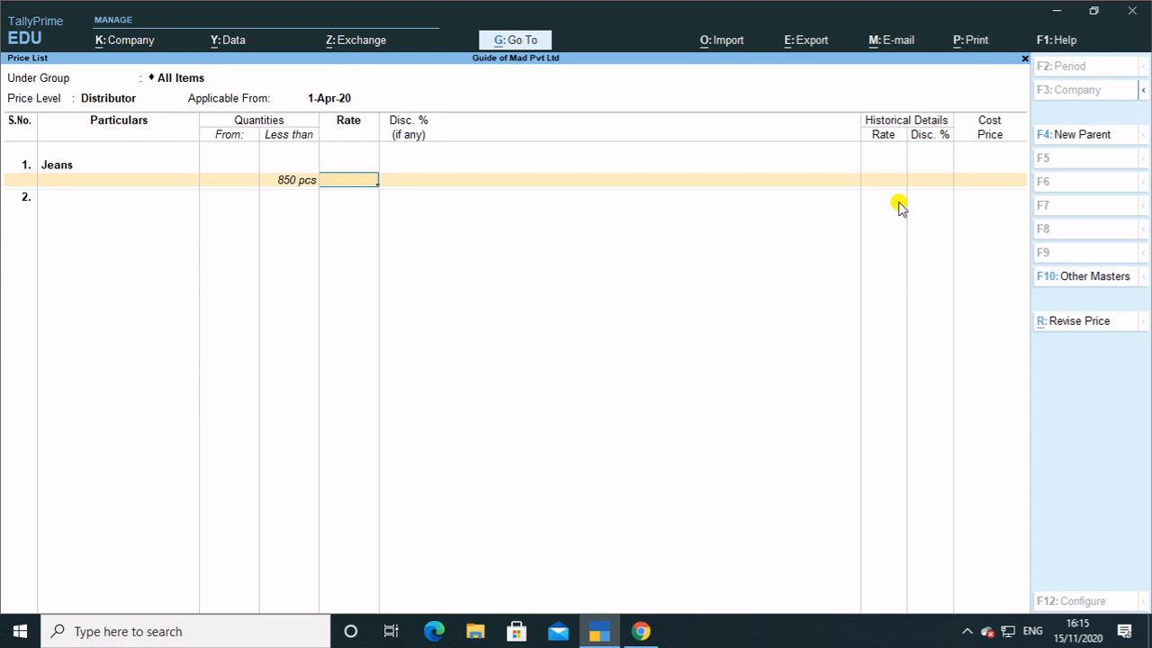
{"action": "key", "text": "BackSpace"}
{"action": "type", "text": "6"}
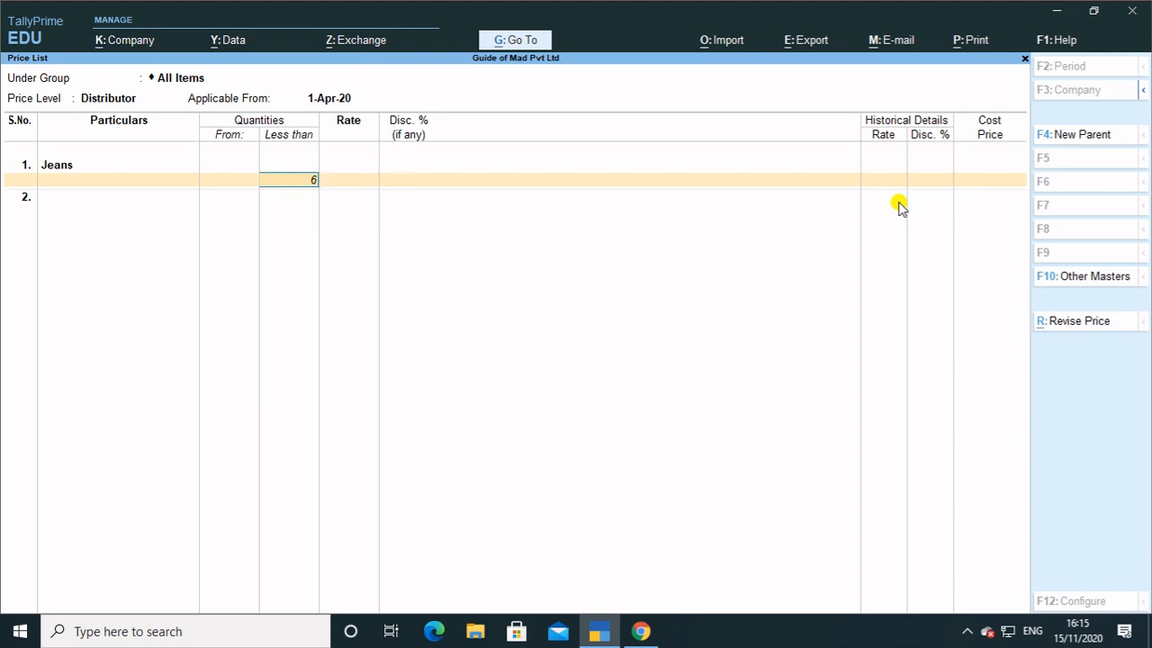
{"action": "key", "text": "Return"}
{"action": "type", "text": "85"}
{"action": "key", "text": "Return"}
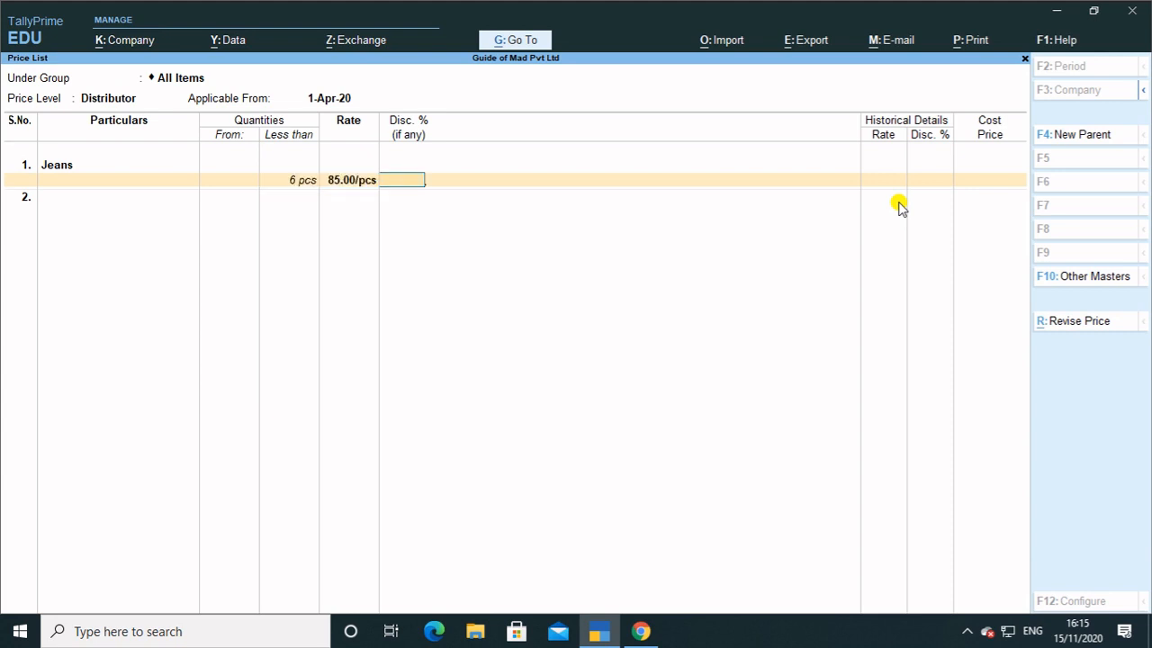
{"action": "key", "text": "BackSpace"}
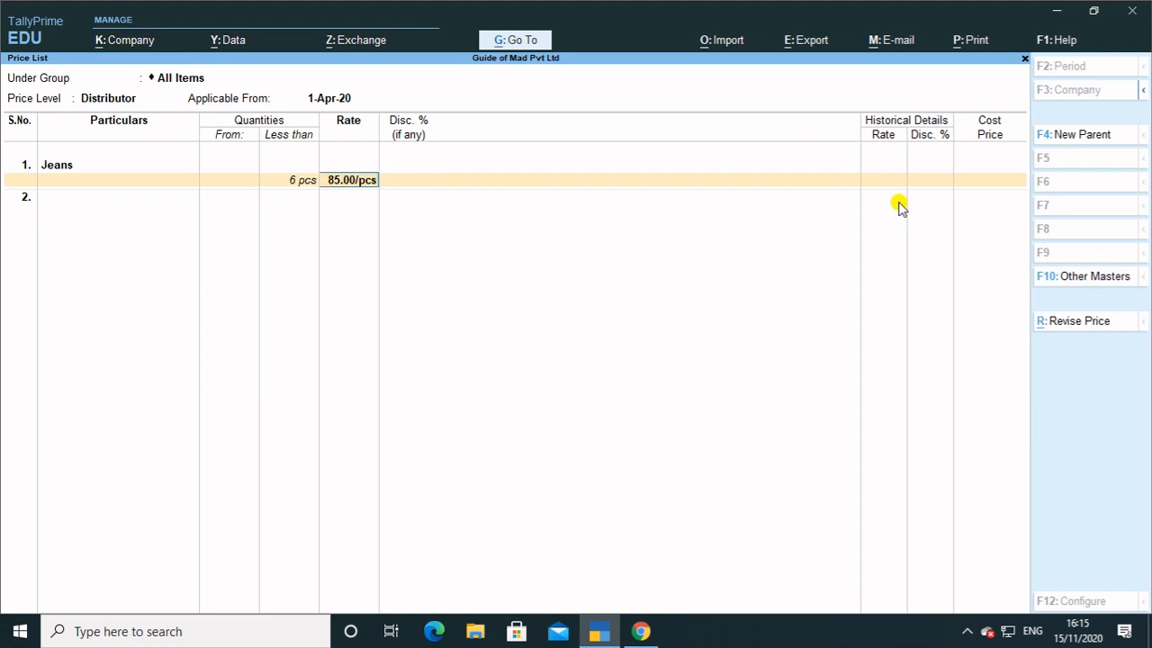
{"action": "type", "text": "850"}
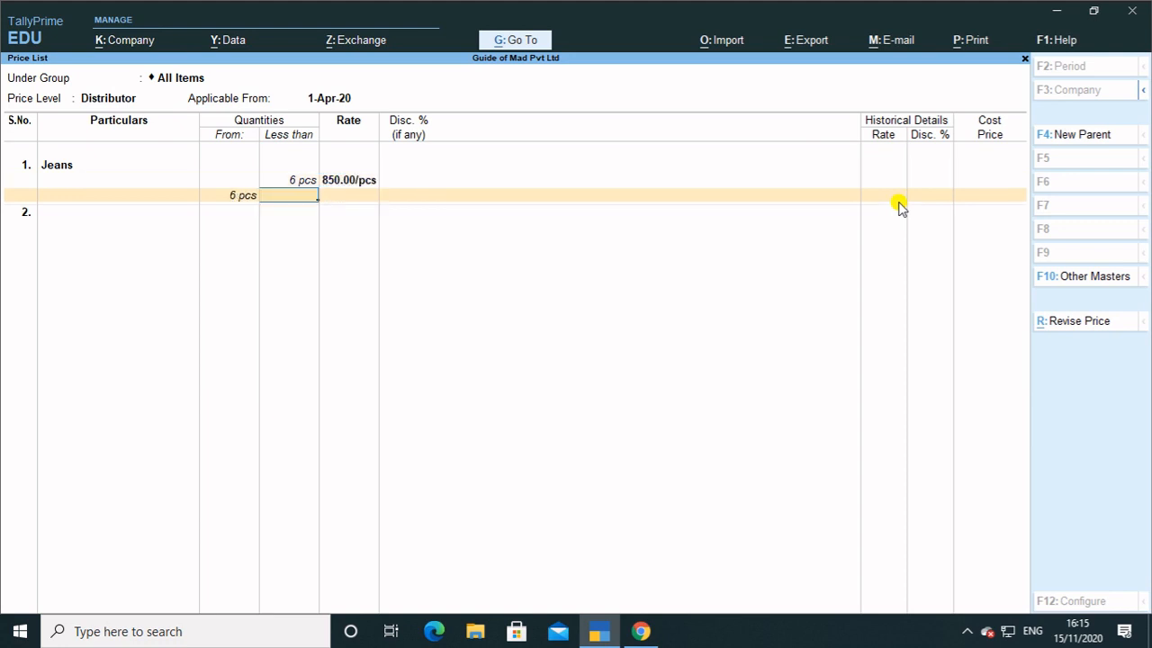
Add Jeans slabs of 820 with 1% discount up to 12 pcs and 800 with 2% beyond.
{"action": "type", "text": "12"}
{"action": "key", "text": "Return"}
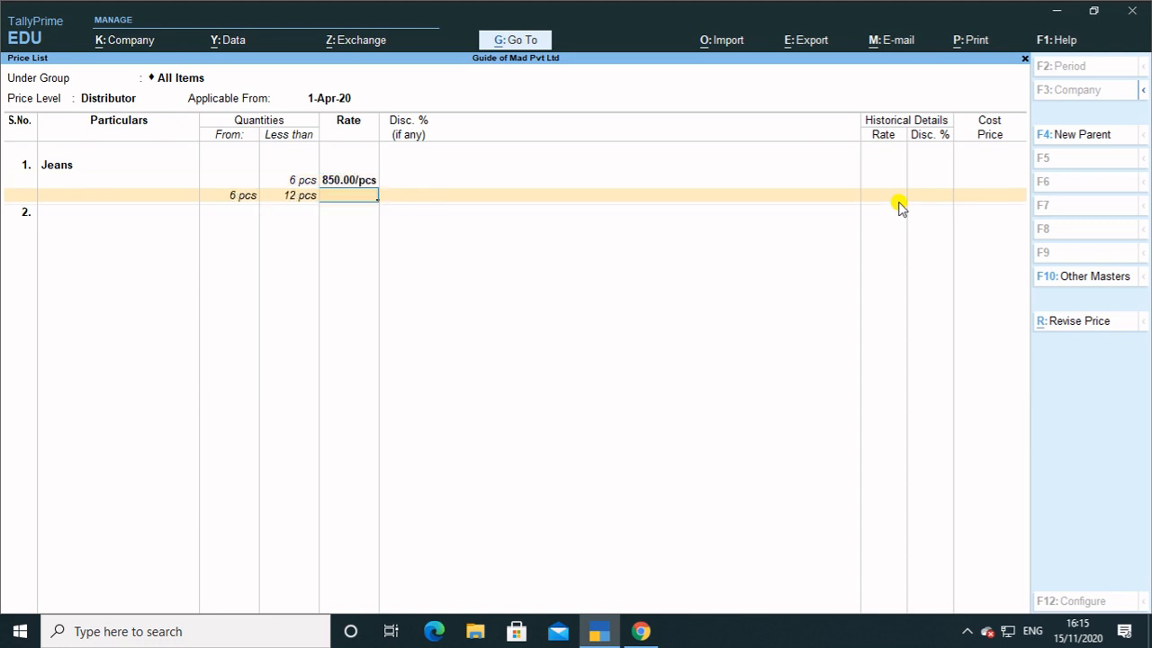
{"action": "type", "text": "820"}
{"action": "key", "text": "Return"}
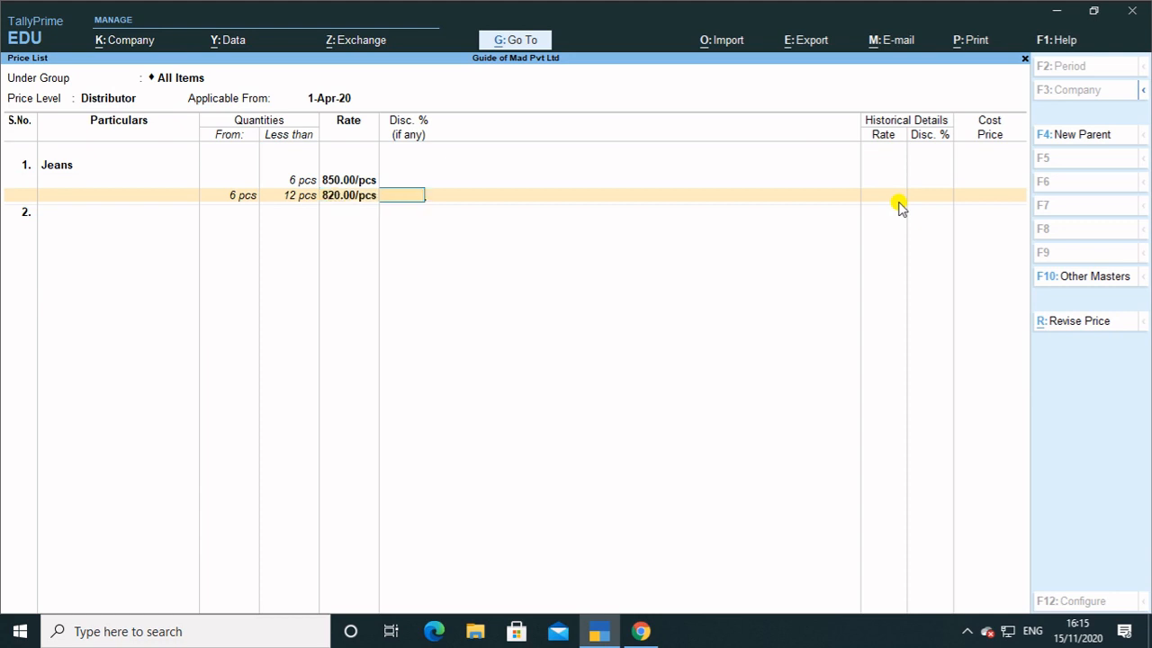
{"action": "key", "text": "Return"}
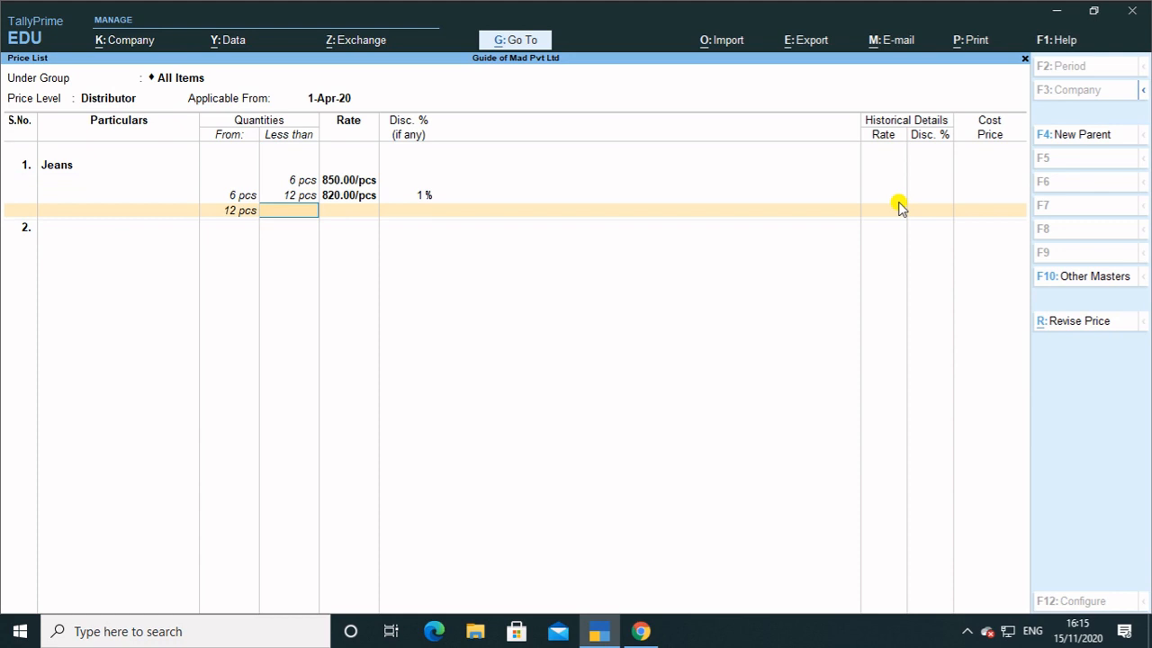
{"action": "key", "text": "Return"}
{"action": "type", "text": "800"}
{"action": "key", "text": "Return"}
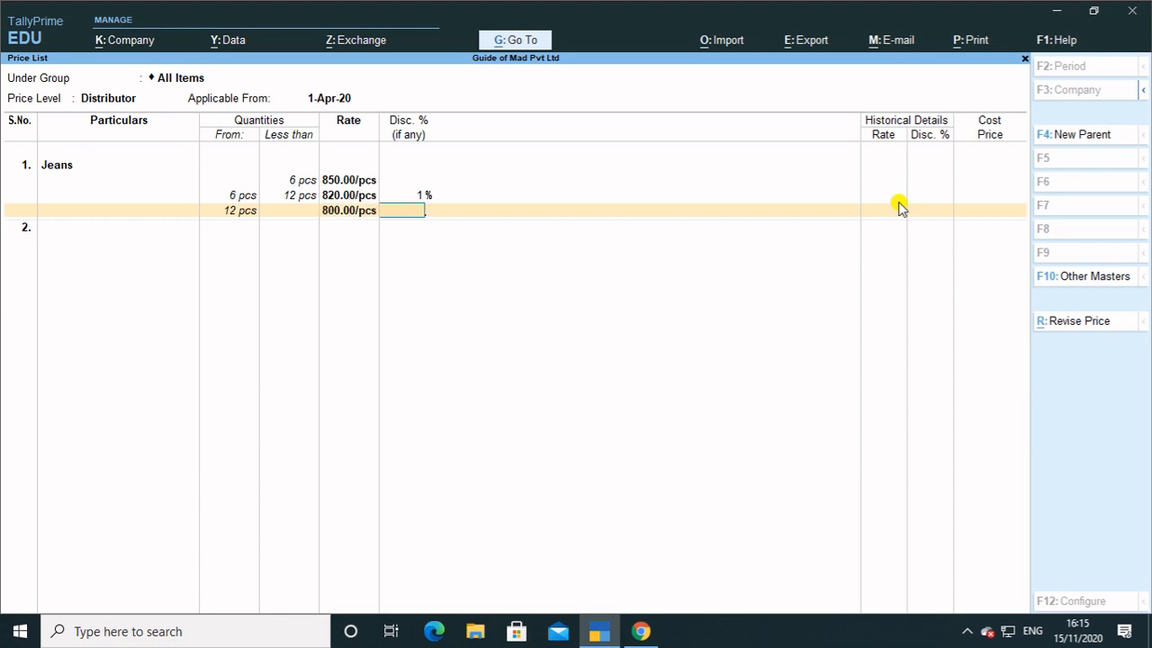
{"action": "type", "text": "2"}
{"action": "key", "text": "Return"}
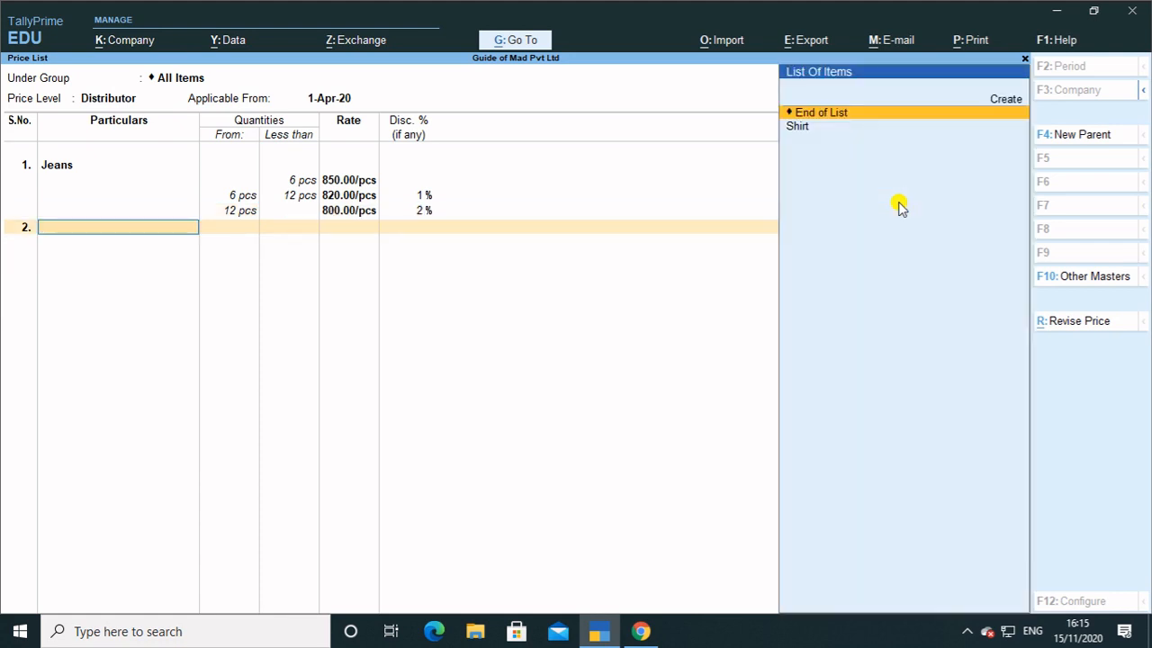
Add Shirt to the Distributor list at 1,500 per piece below 5 pcs, no discount.
{"action": "key", "text": "Down"}
{"action": "key", "text": "Return"}
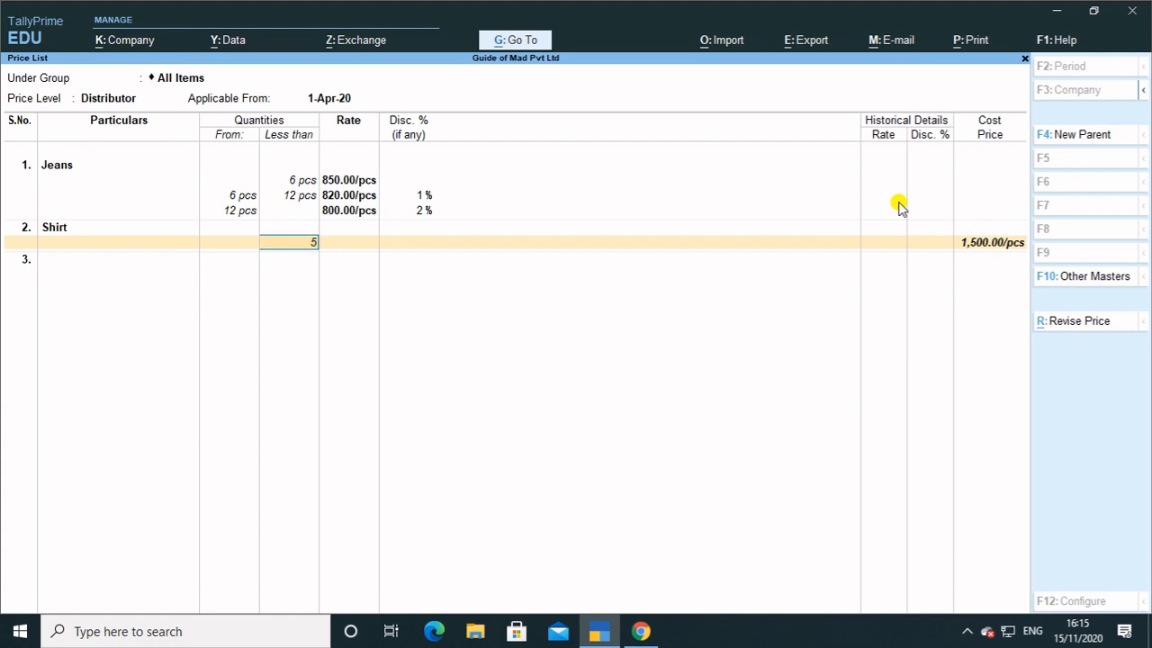
{"action": "type", "text": "5"}
{"action": "key", "text": "Return"}
{"action": "type", "text": "1500"}
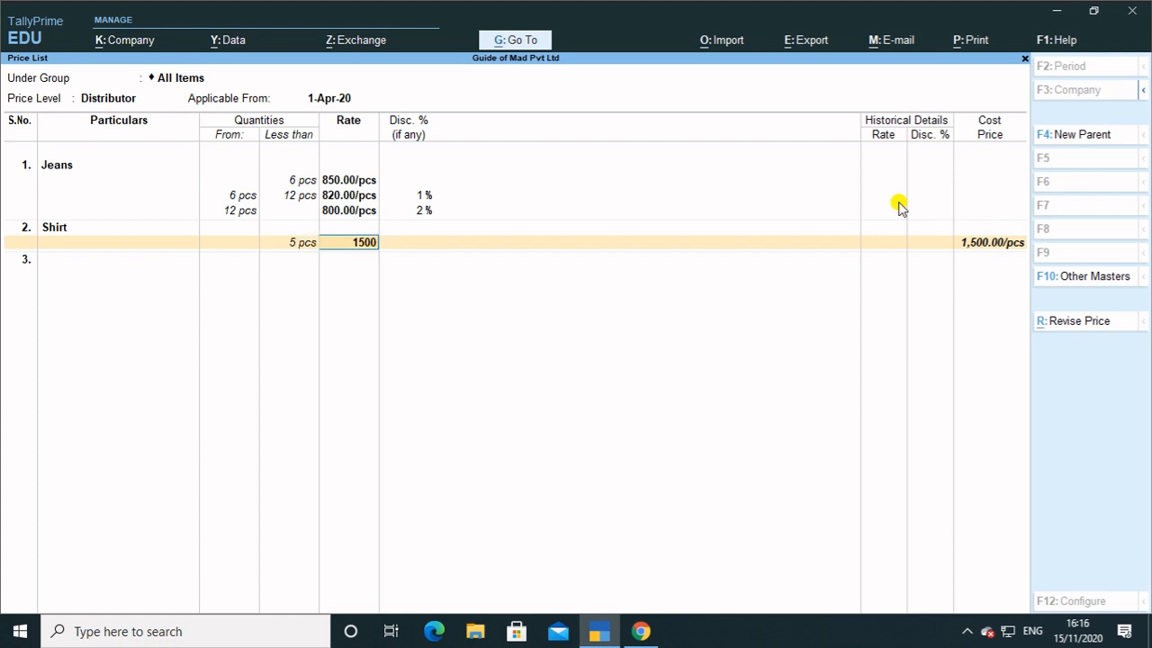
{"action": "key", "text": "Return"}
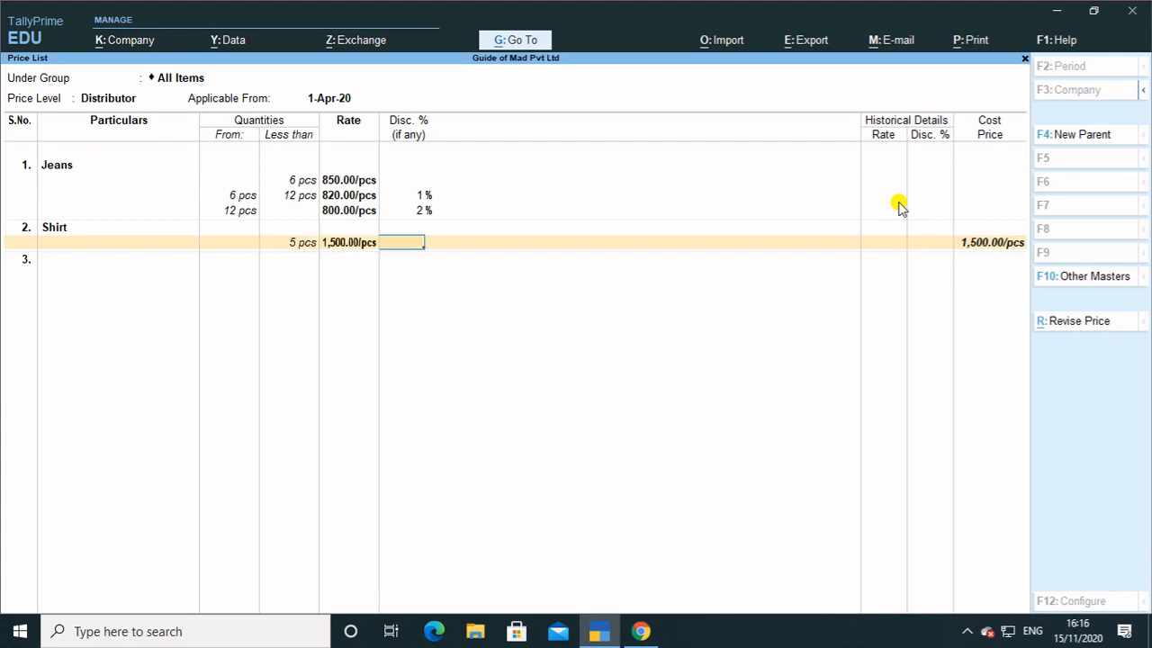
{"action": "key", "text": "Return"}
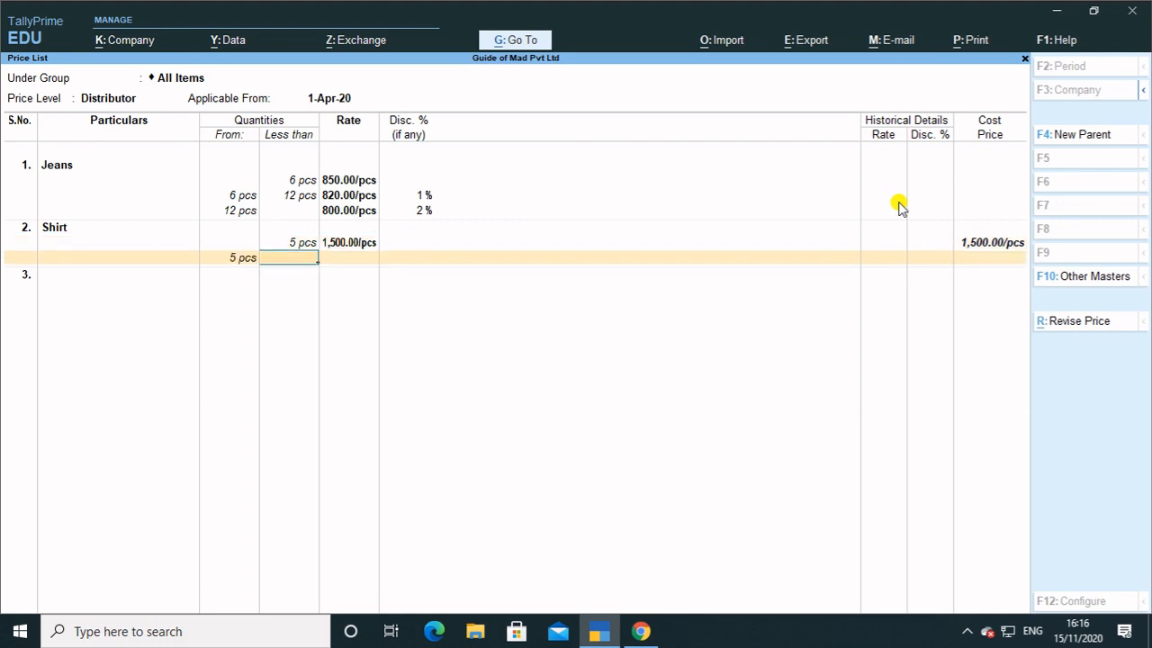
Add Shirt slabs of 1,480 with 2% for 5–11 pcs and 1,450 with 5% from 11 pcs.
{"action": "type", "text": "11"}
{"action": "key", "text": "Return"}
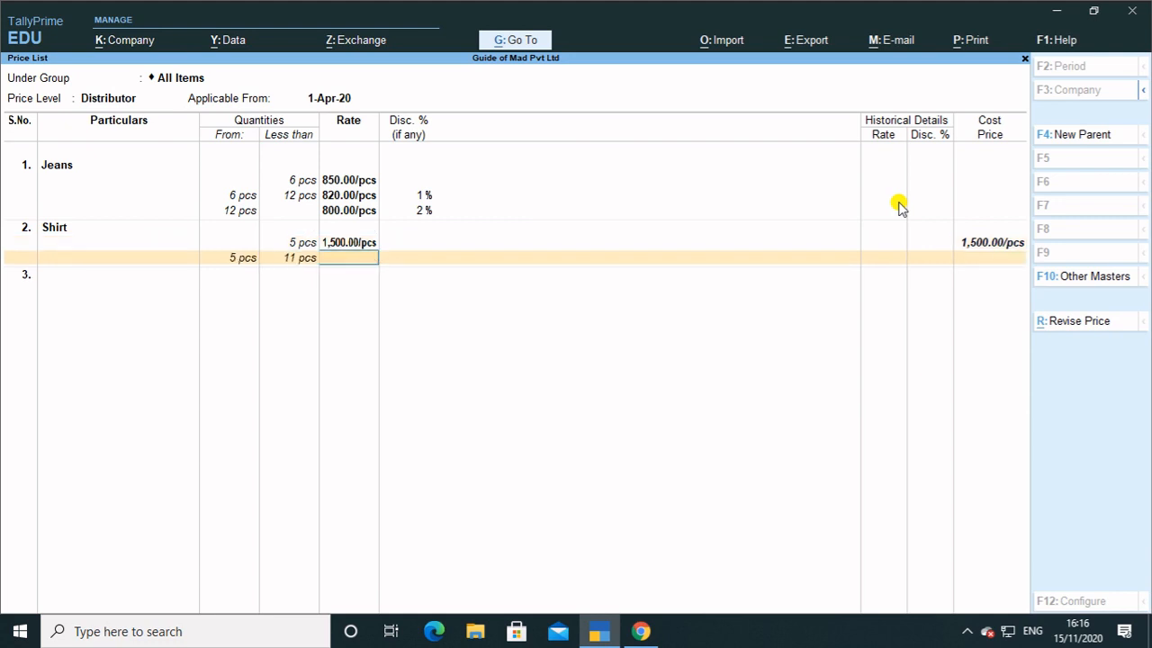
{"action": "type", "text": "1,4"}
{"action": "type", "text": "80"}
{"action": "key", "text": "Return"}
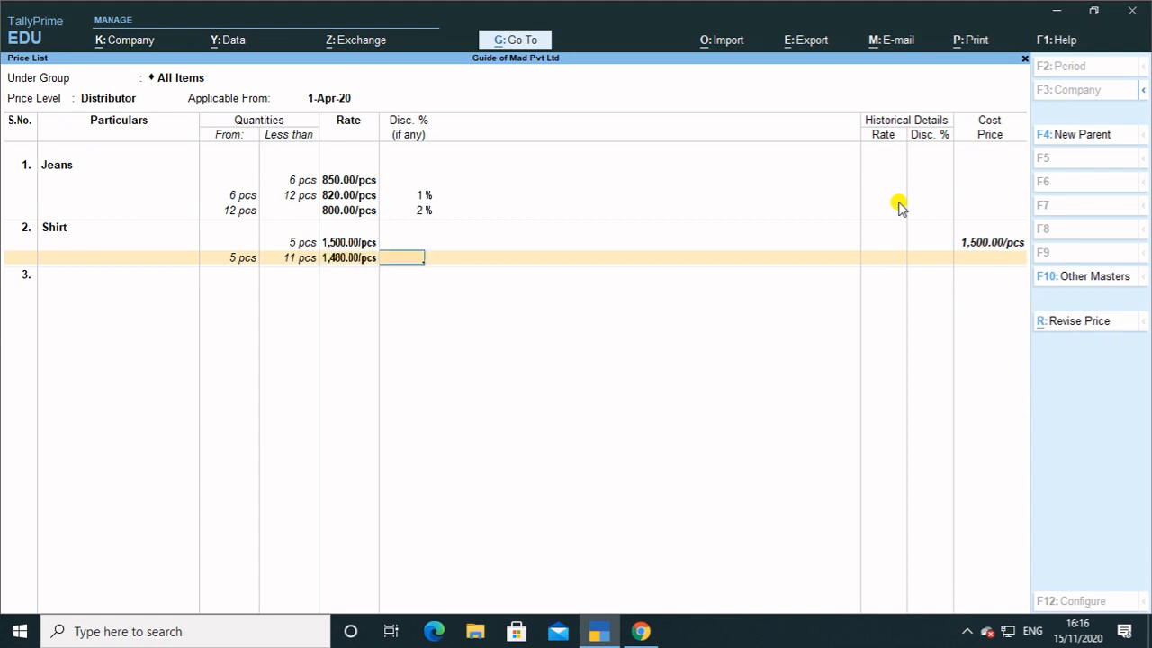
{"action": "type", "text": "2"}
{"action": "key", "text": "Return"}
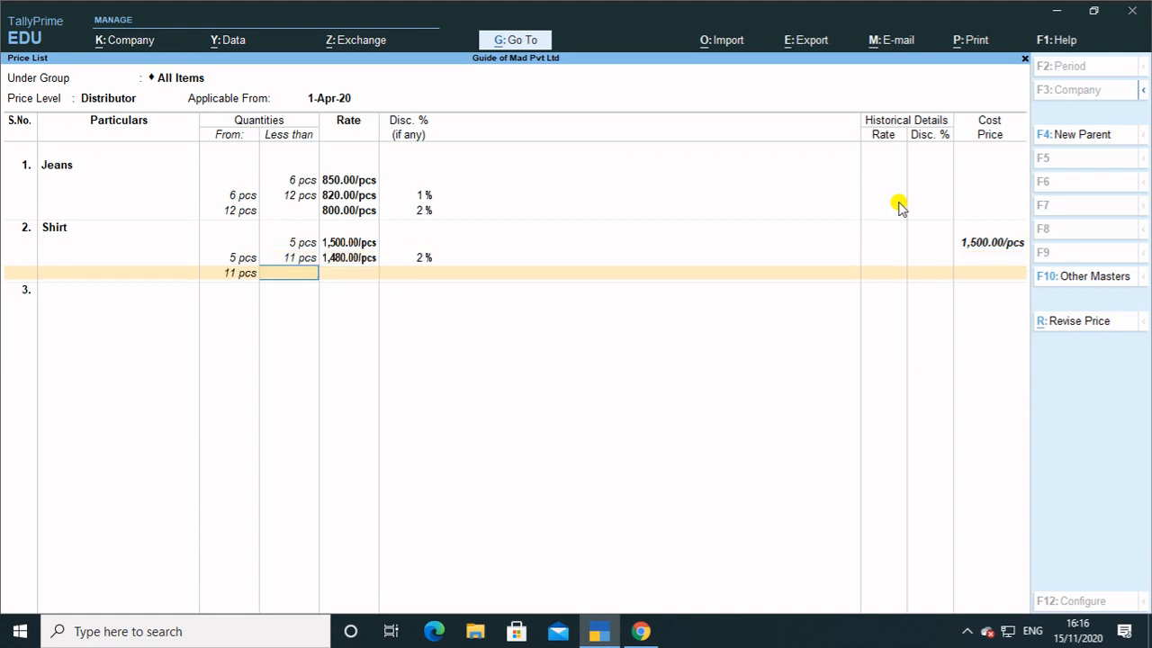
{"action": "key", "text": "Return"}
{"action": "type", "text": "1450"}
{"action": "key", "text": "Return"}
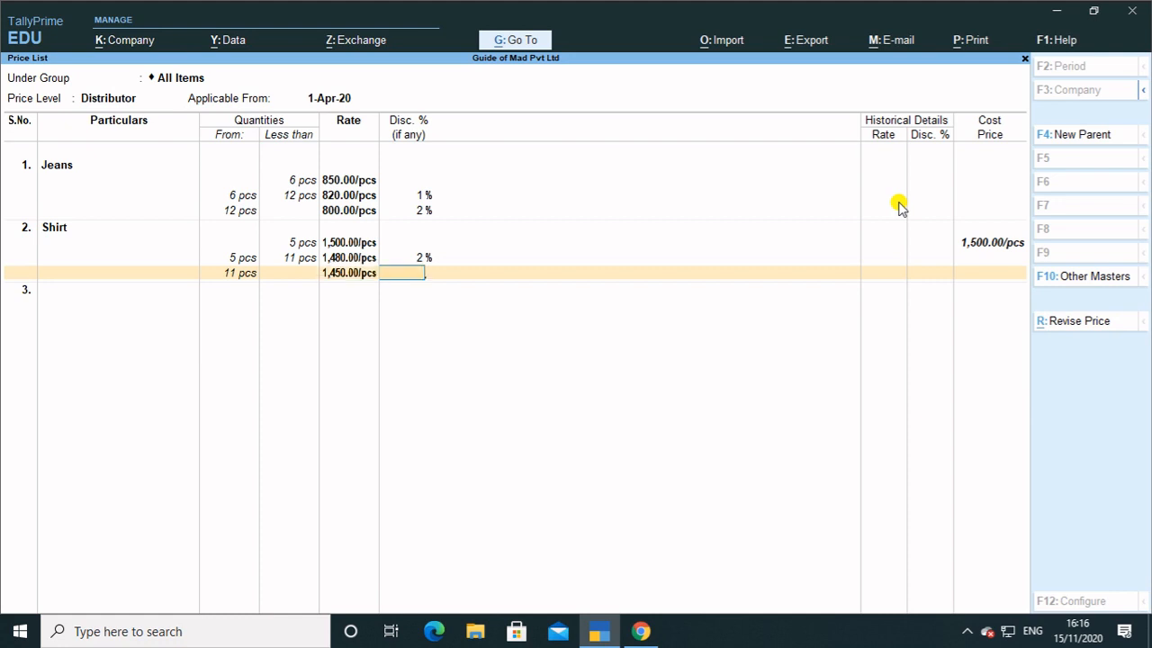
{"action": "type", "text": "5"}
{"action": "key", "text": "Return"}
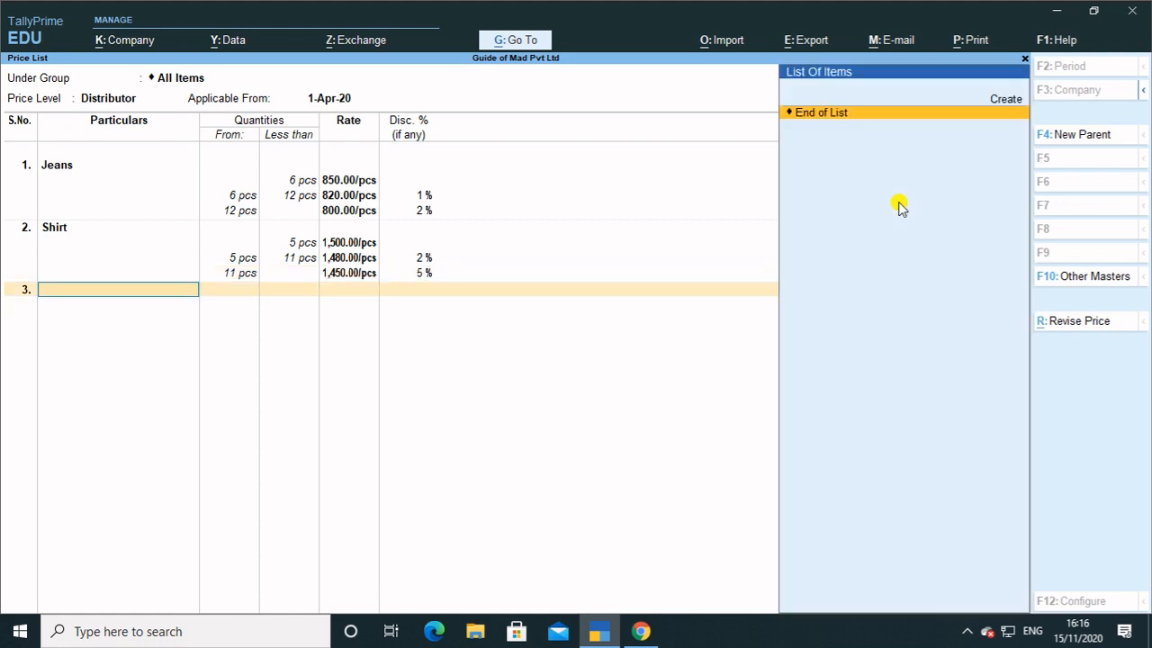
Accept the Distributor price list and return to the Gateway of Tally.
{"action": "key", "text": "Return"}
{"action": "key", "text": "Return"}
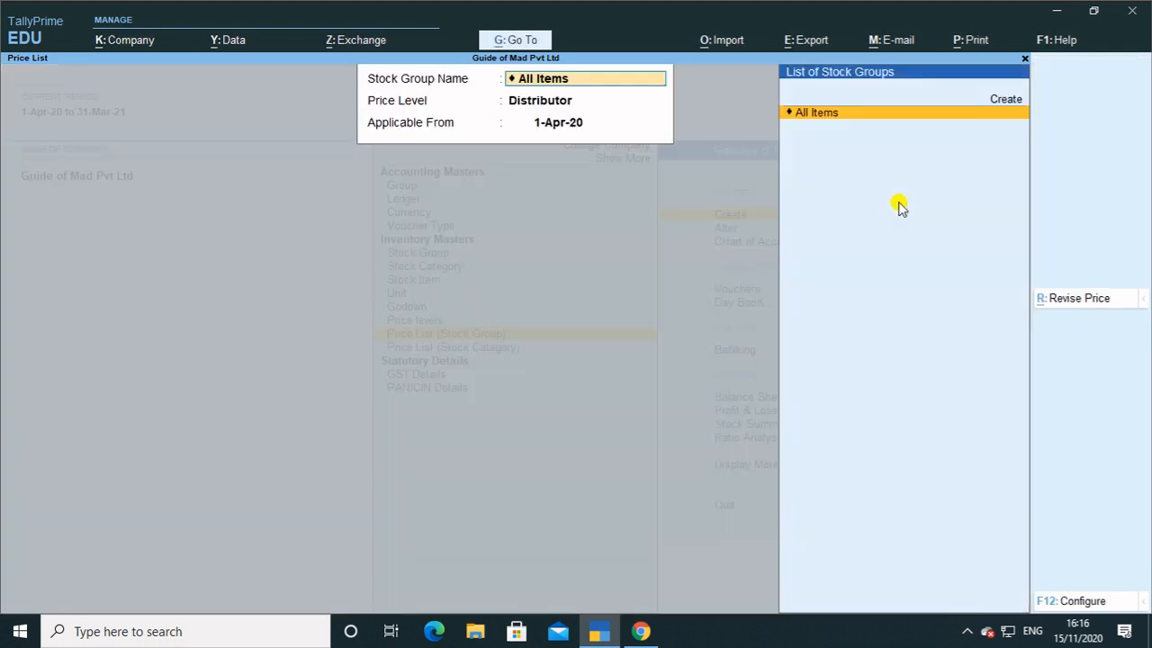
{"action": "key", "text": "Escape"}
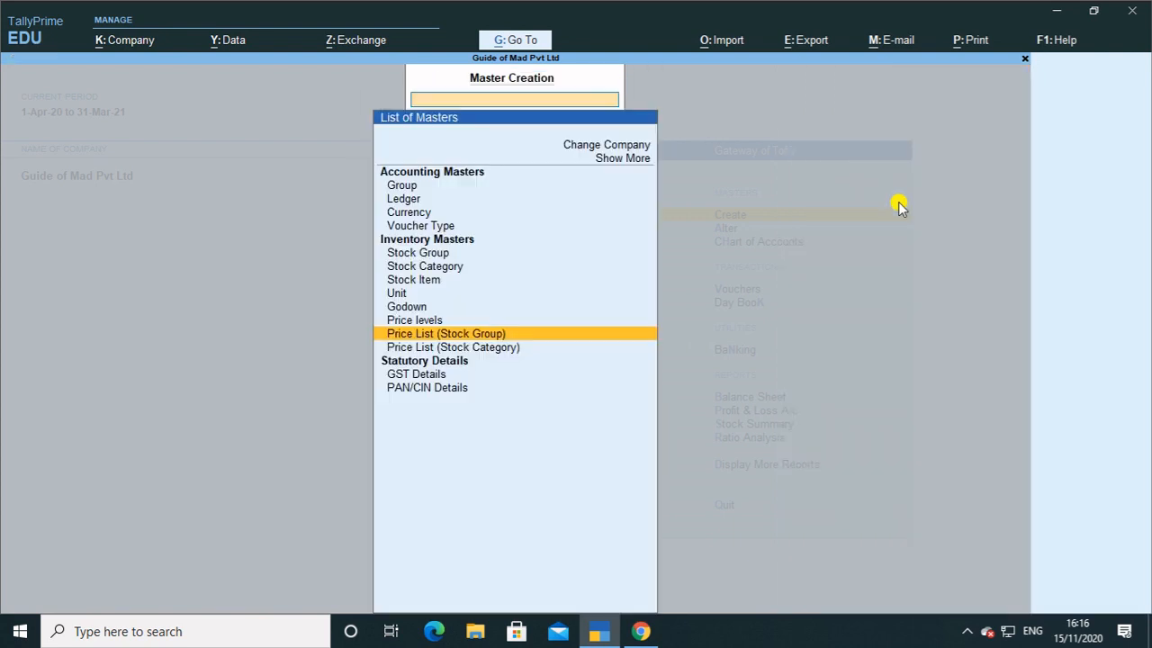
{"action": "key", "text": "Escape"}
Browse the Price List by stock category, cancel a new stock category form, and close it.
{"action": "key", "text": "Return"}
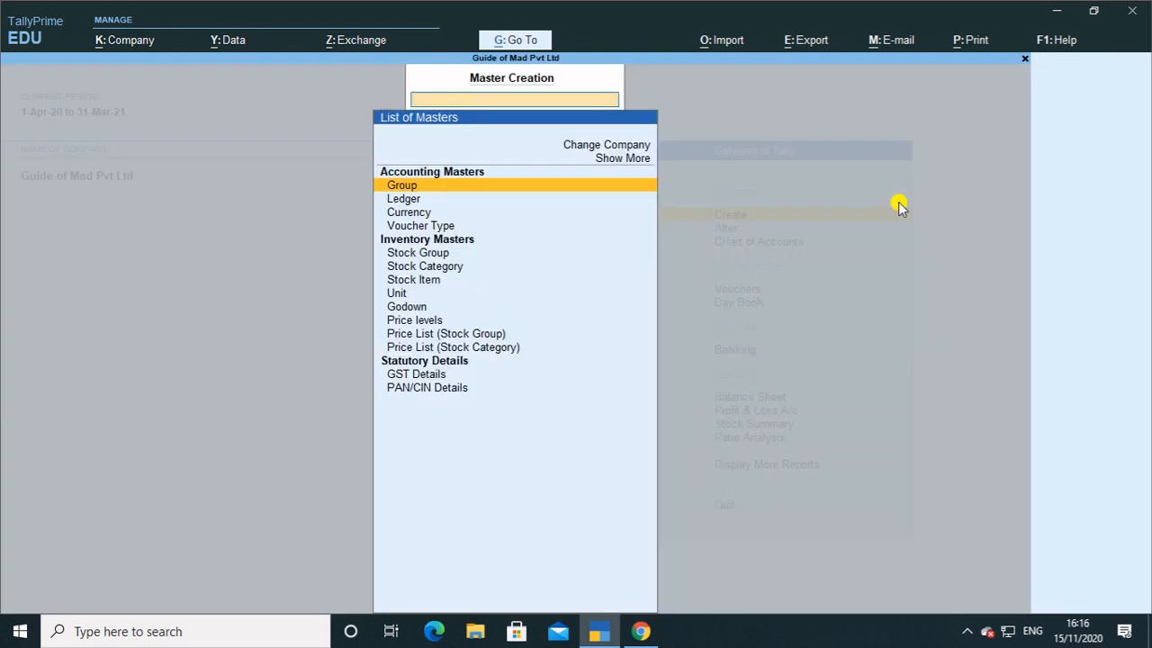
{"action": "key", "text": "Down"}
{"action": "key", "text": "Down"}
{"action": "key", "text": "Down"}
{"action": "key", "text": "Down"}
{"action": "key", "text": "Down"}
{"action": "key", "text": "Down"}
{"action": "key", "text": "Down"}
{"action": "key", "text": "Down"}
{"action": "key", "text": "Down"}
{"action": "key", "text": "Down"}
{"action": "key", "text": "Down"}
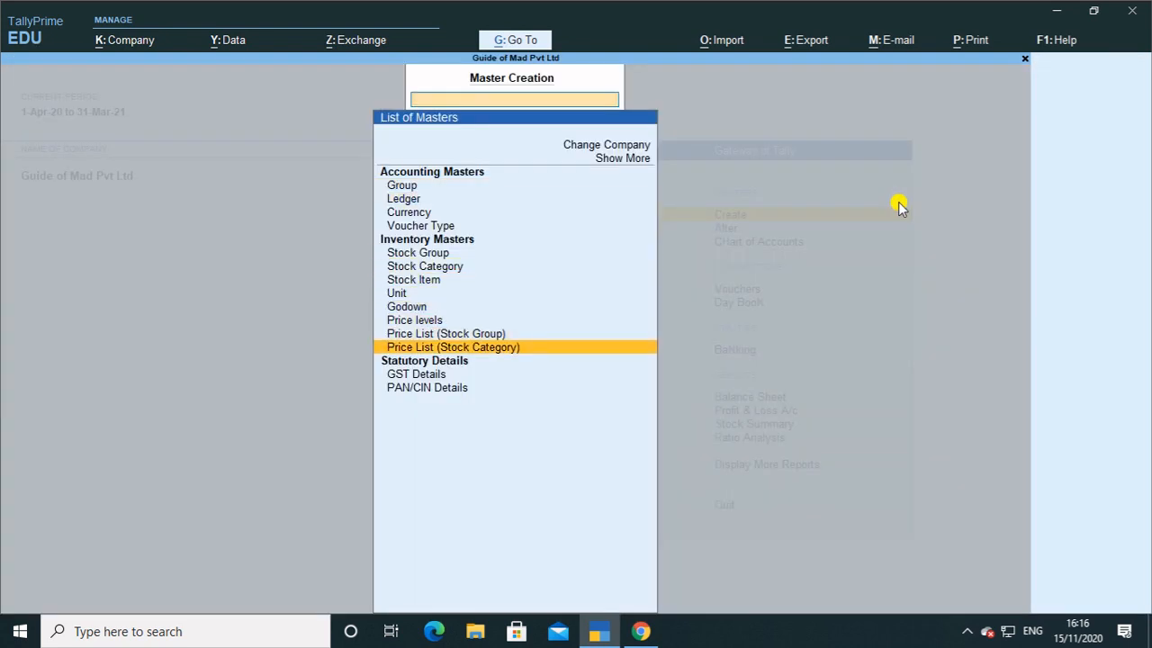
{"action": "key", "text": "Return"}
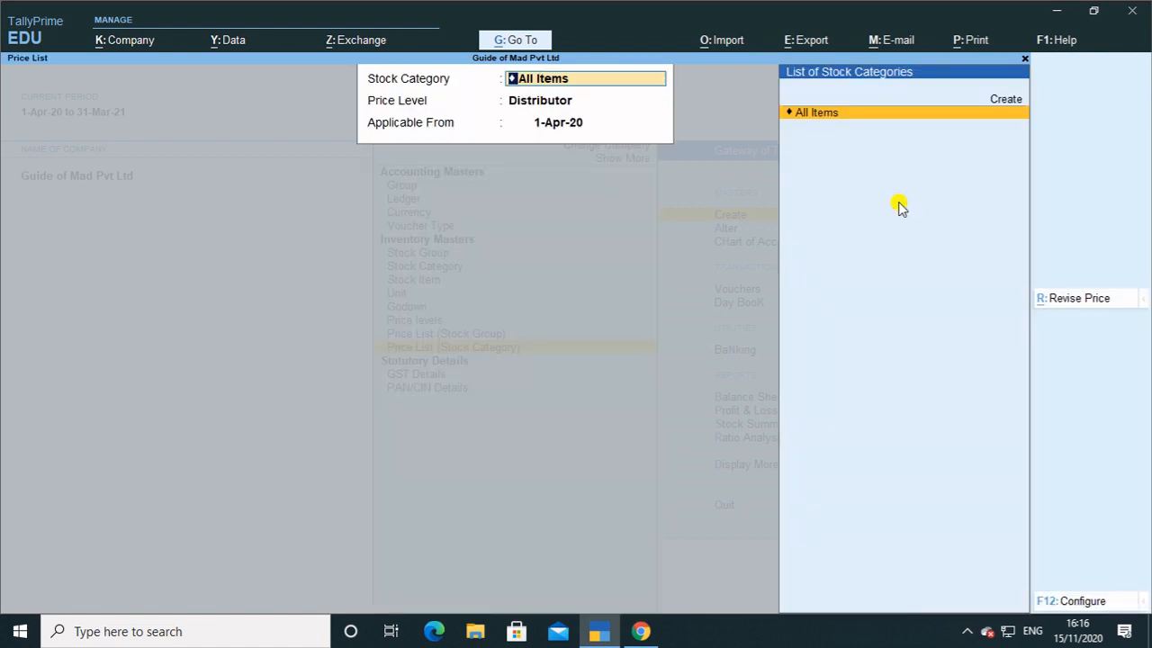
{"action": "key", "text": "Return"}
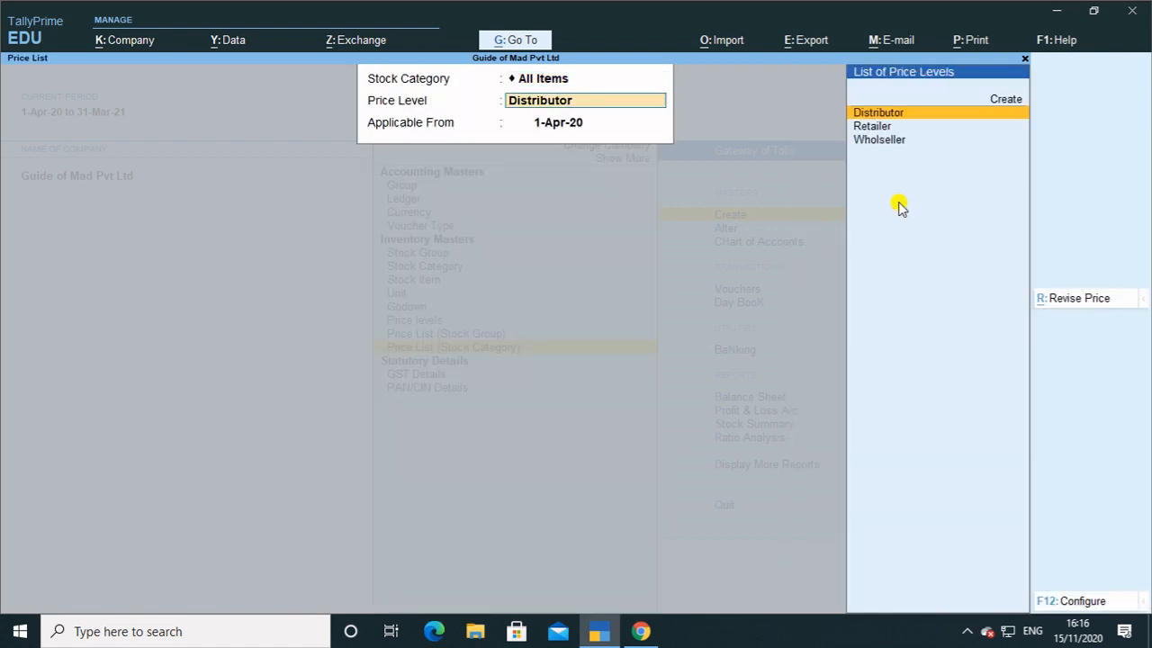
{"action": "key", "text": "Up"}
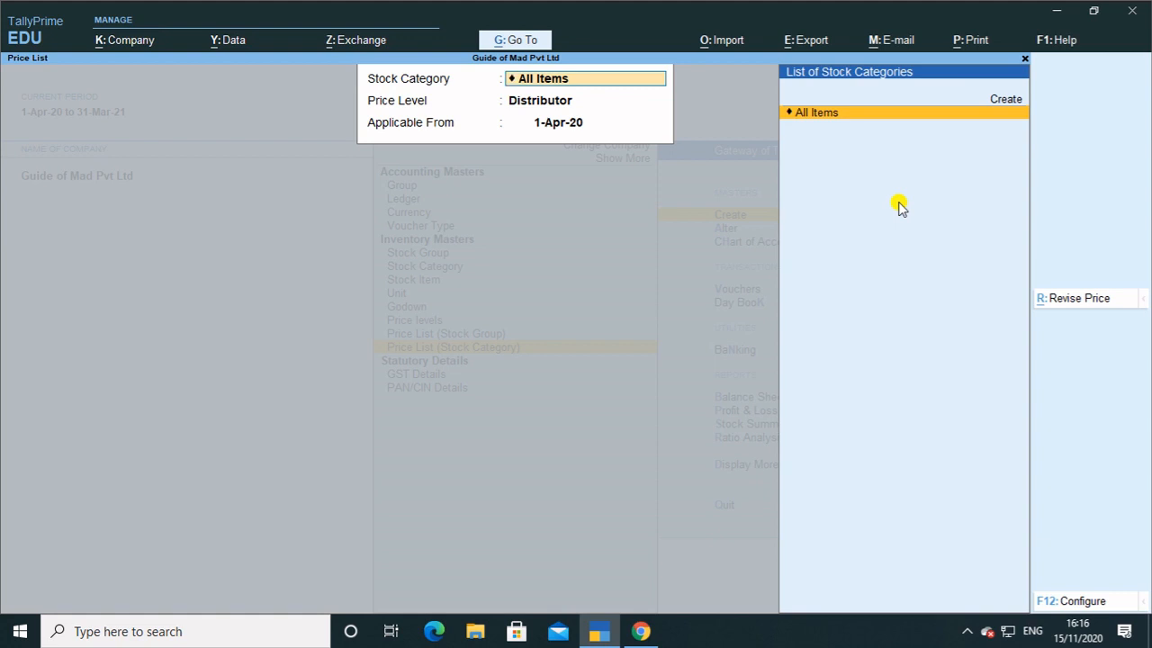
{"action": "key", "text": "Return"}
{"action": "key", "text": "Up"}
{"action": "key", "text": "alt+c"}
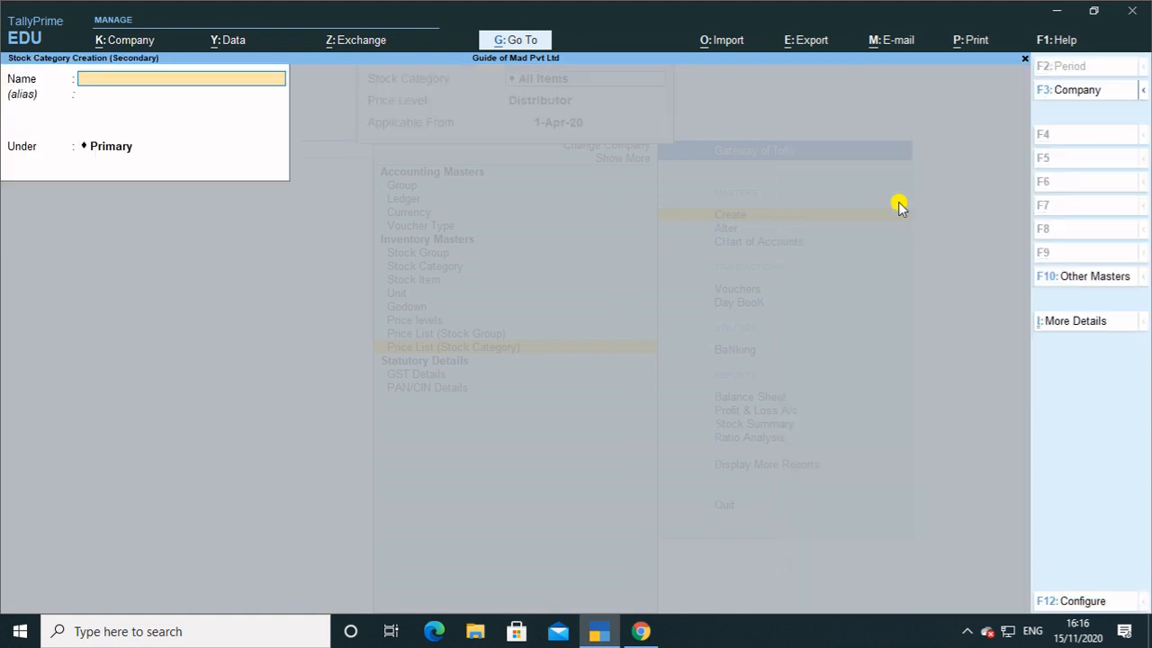
{"action": "key", "text": "Escape"}
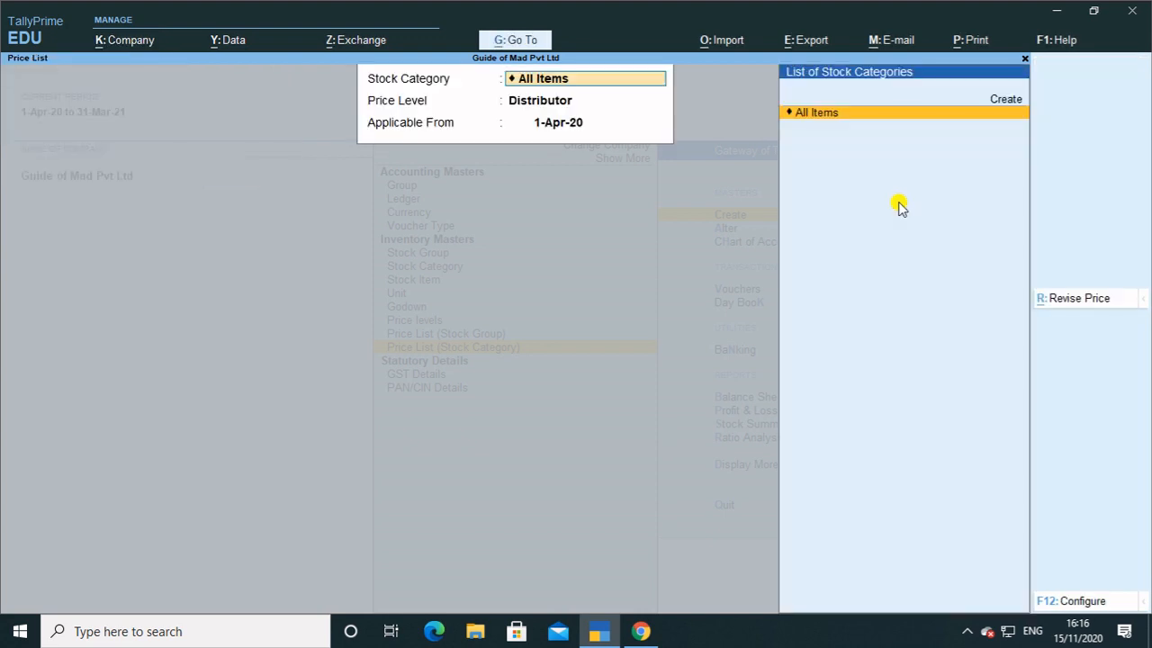
{"action": "key", "text": "Escape"}
{"action": "key", "text": "Escape"}
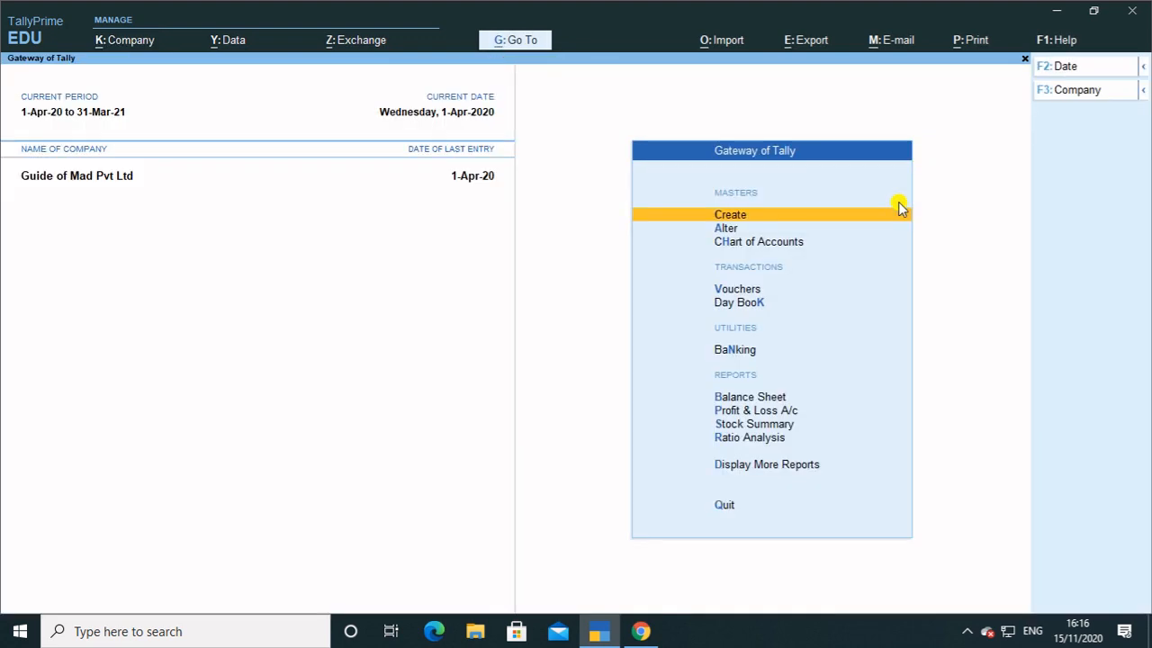
Start Sales voucher No. 2 dated 1-Apr-20, skip Dispatch Details, and begin a new party ledger.
{"action": "key", "text": "Down"}
{"action": "key", "text": "Down"}
{"action": "key", "text": "Down"}
{"action": "key", "text": "Return"}
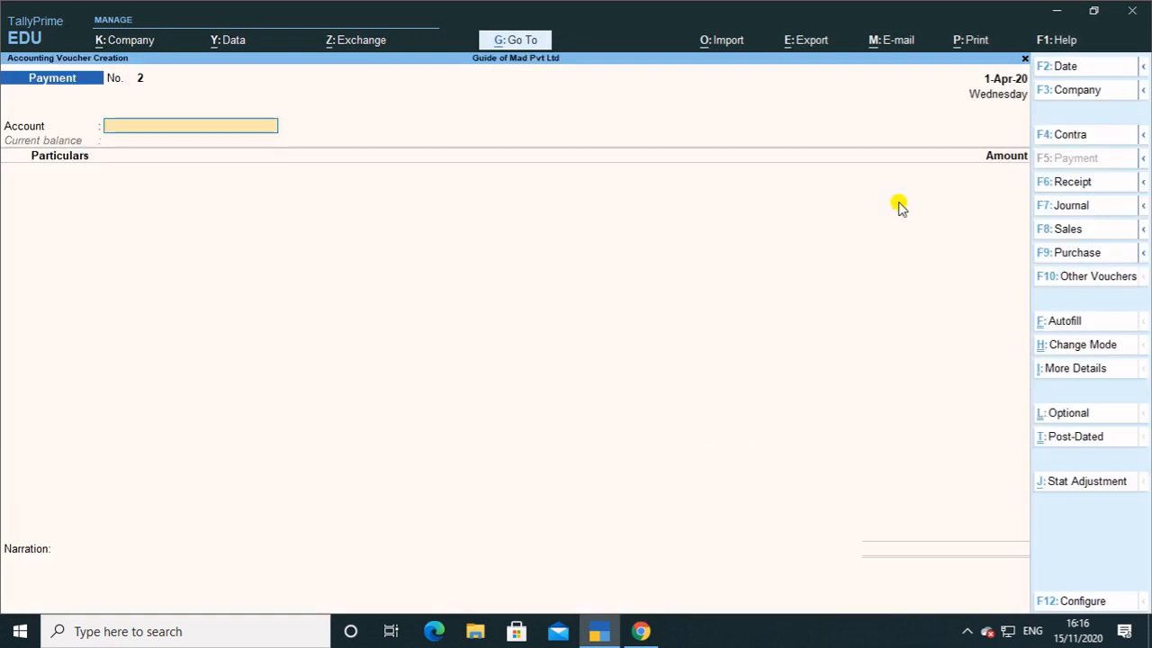
{"action": "key", "text": "F8"}
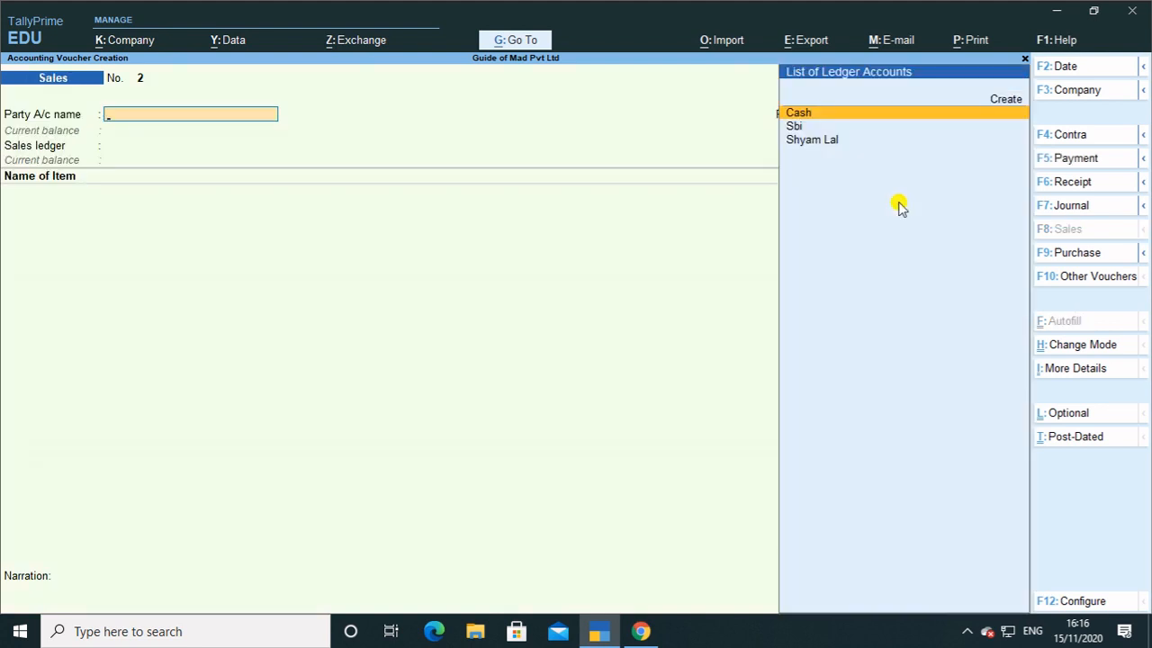
{"action": "key", "text": "Down"}
{"action": "key", "text": "Down"}
{"action": "key", "text": "Return"}
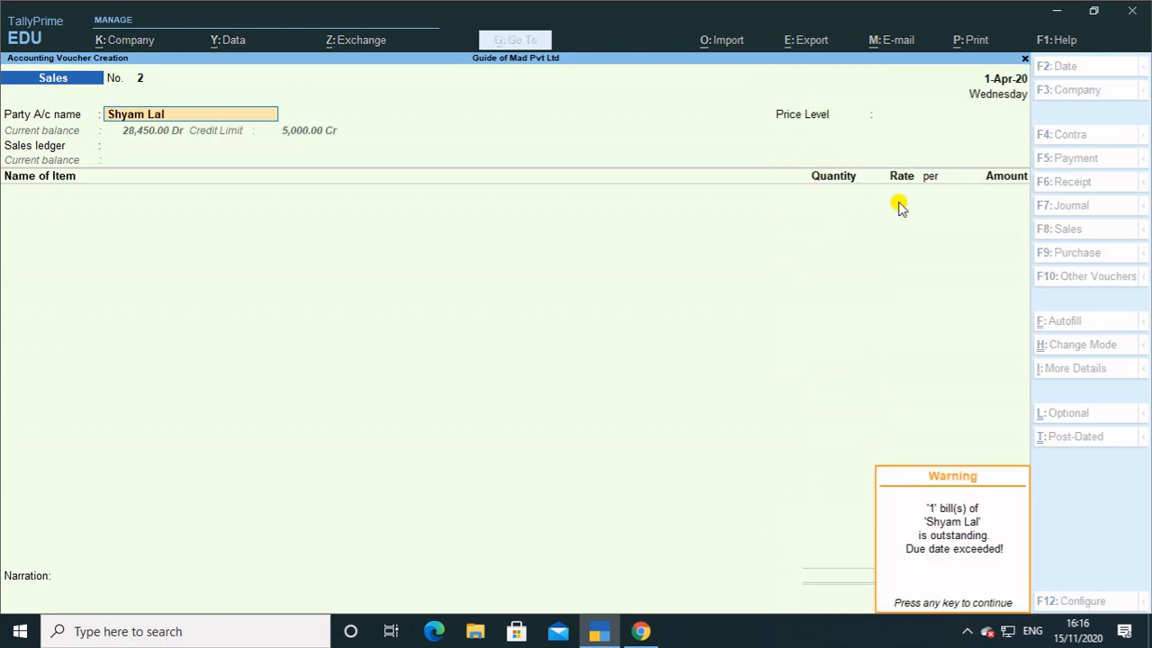
{"action": "key", "text": "Return"}
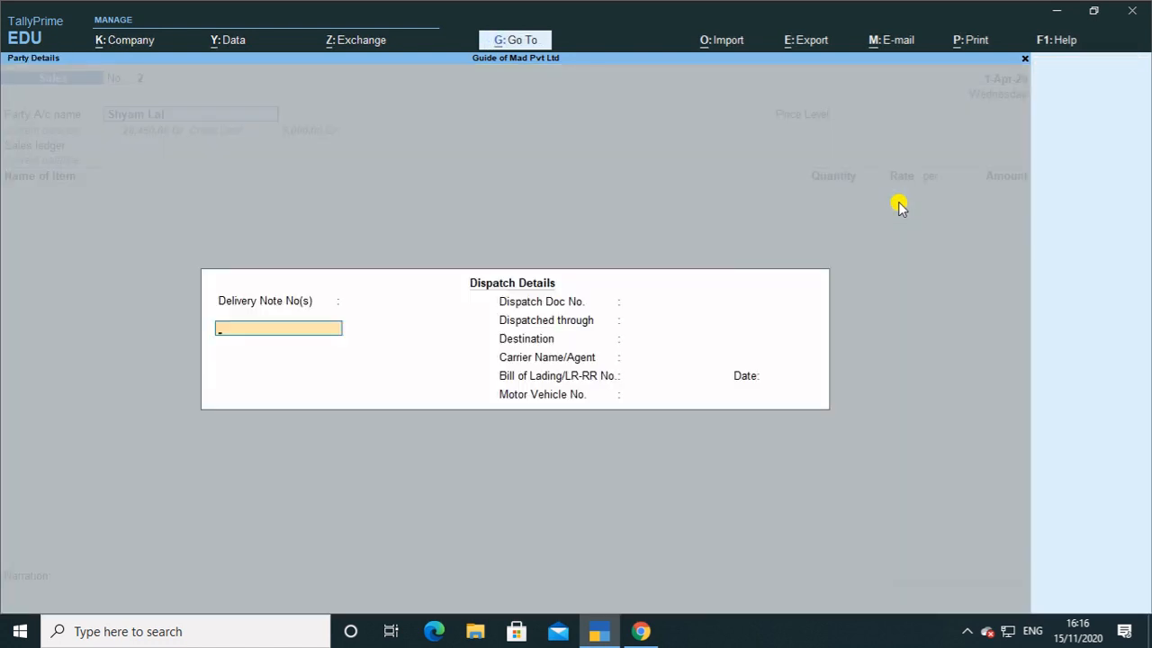
{"action": "key", "text": "Escape"}
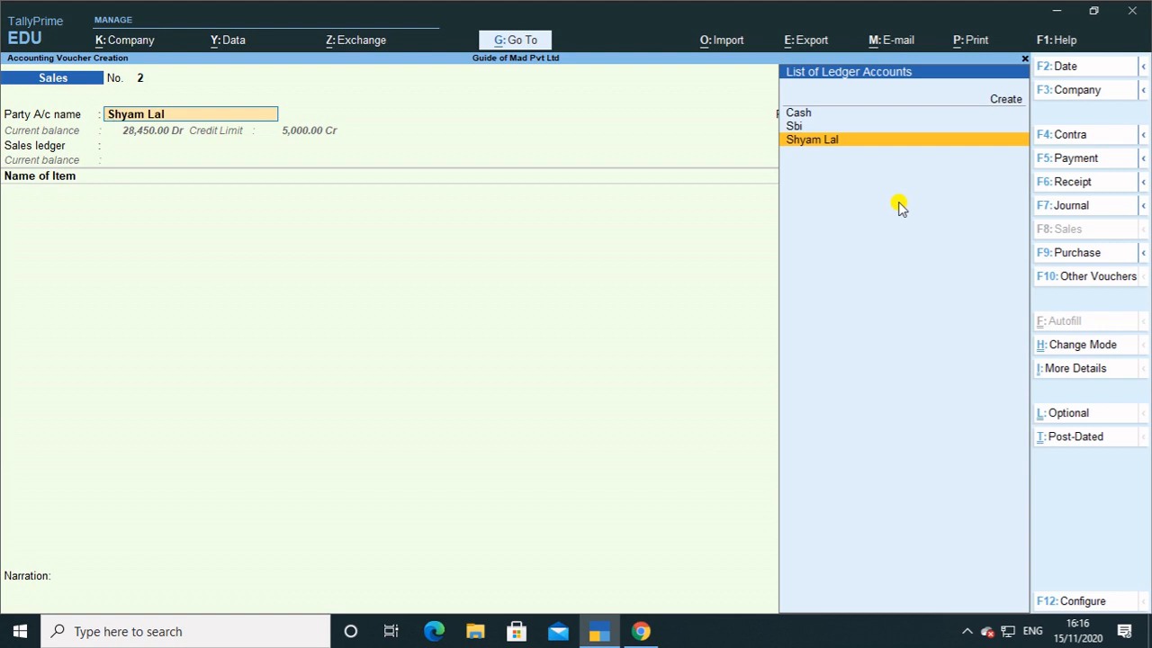
{"action": "key", "text": "alt+c"}
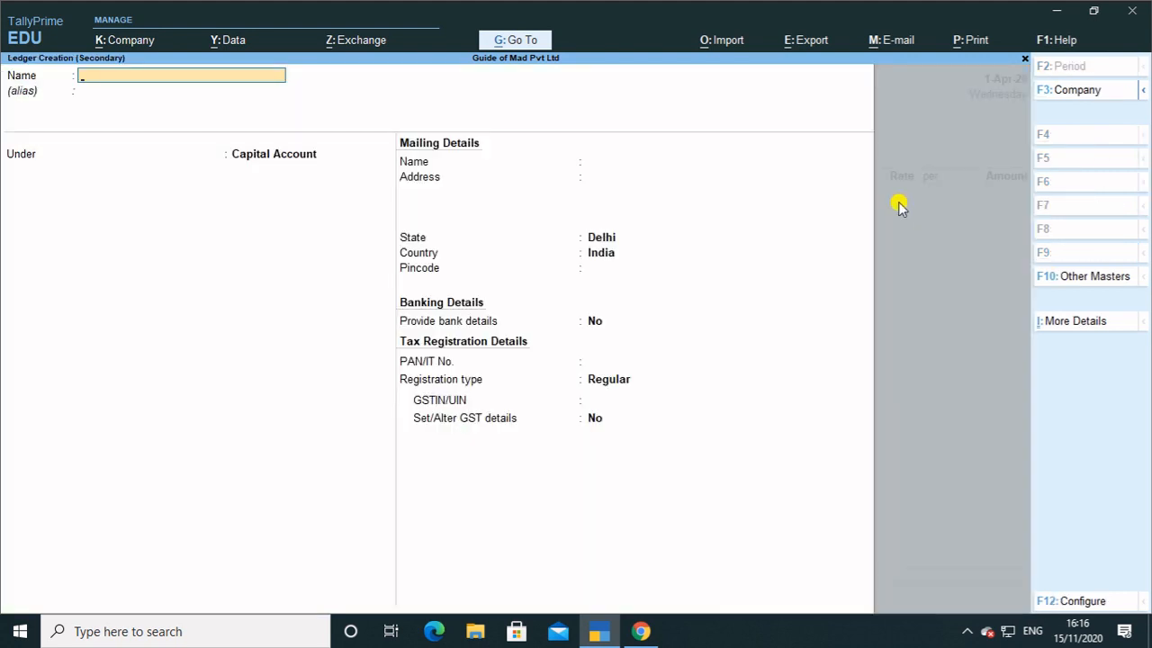
Name the customer ledger, place it under Sundry Debtors, and set registration type to Unregistered.
{"action": "key", "text": "Return"}
{"action": "key", "text": "Return"}
{"action": "type", "text": "S"}
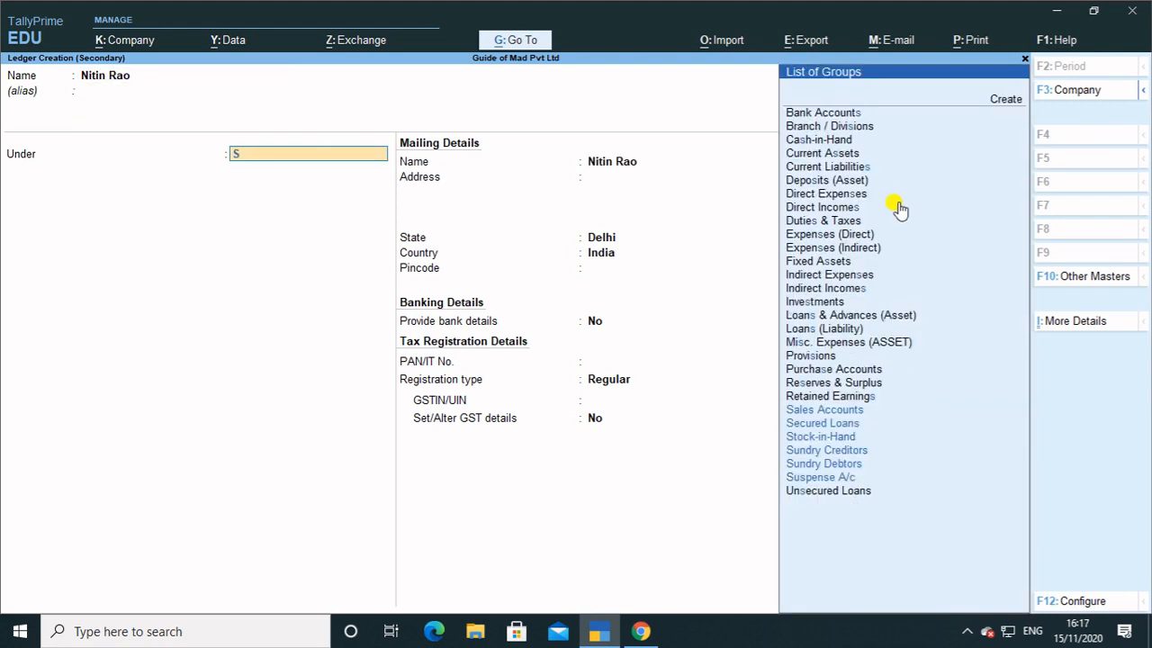
{"action": "key", "text": "Down"}
{"action": "key", "text": "Down"}
{"action": "key", "text": "Down"}
{"action": "key", "text": "Down"}
{"action": "key", "text": "Down"}
{"action": "key", "text": "Return"}
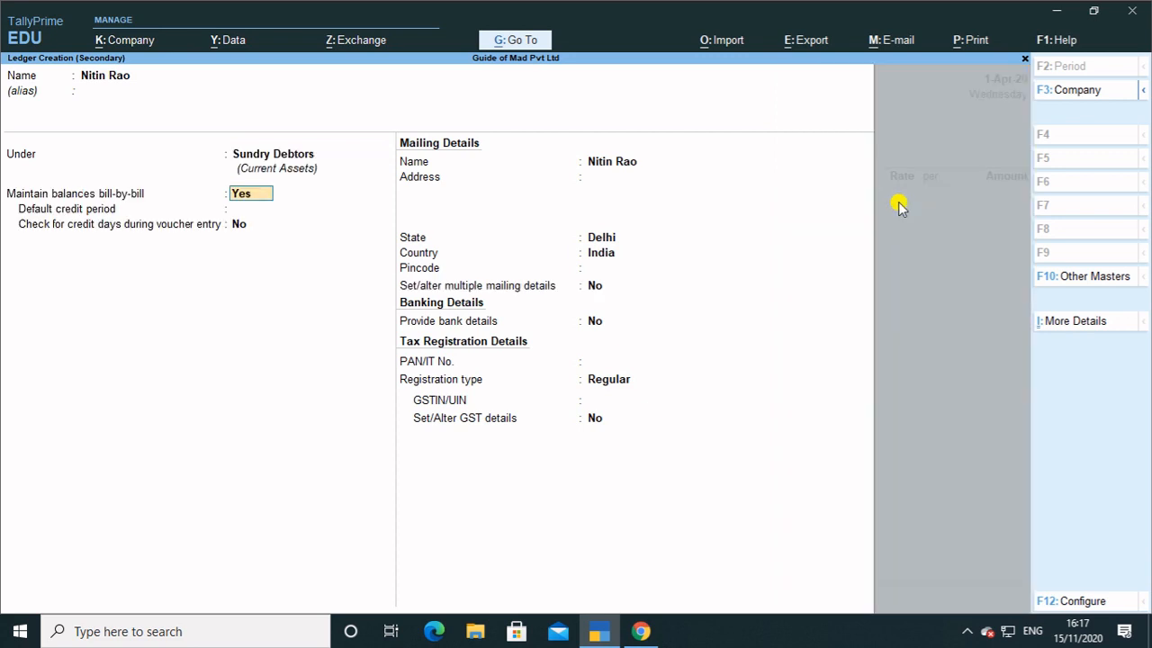
{"action": "key", "text": "Return"}
{"action": "key", "text": "Return"}
{"action": "key", "text": "Return"}
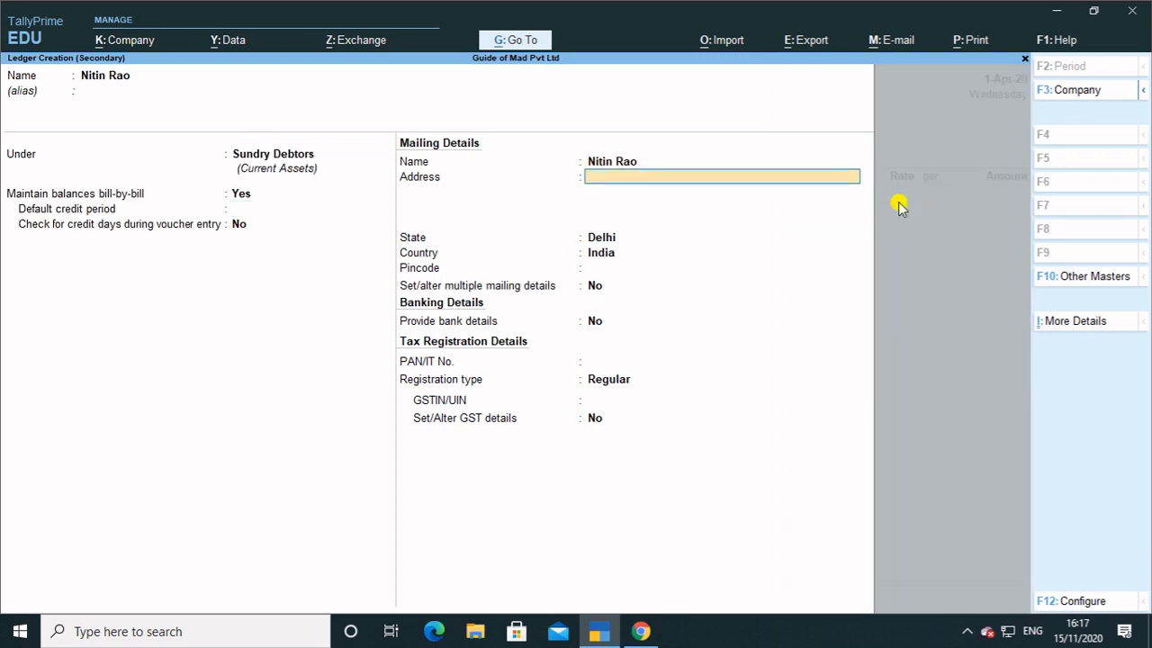
{"action": "key", "text": "Return"}
{"action": "key", "text": "Return"}
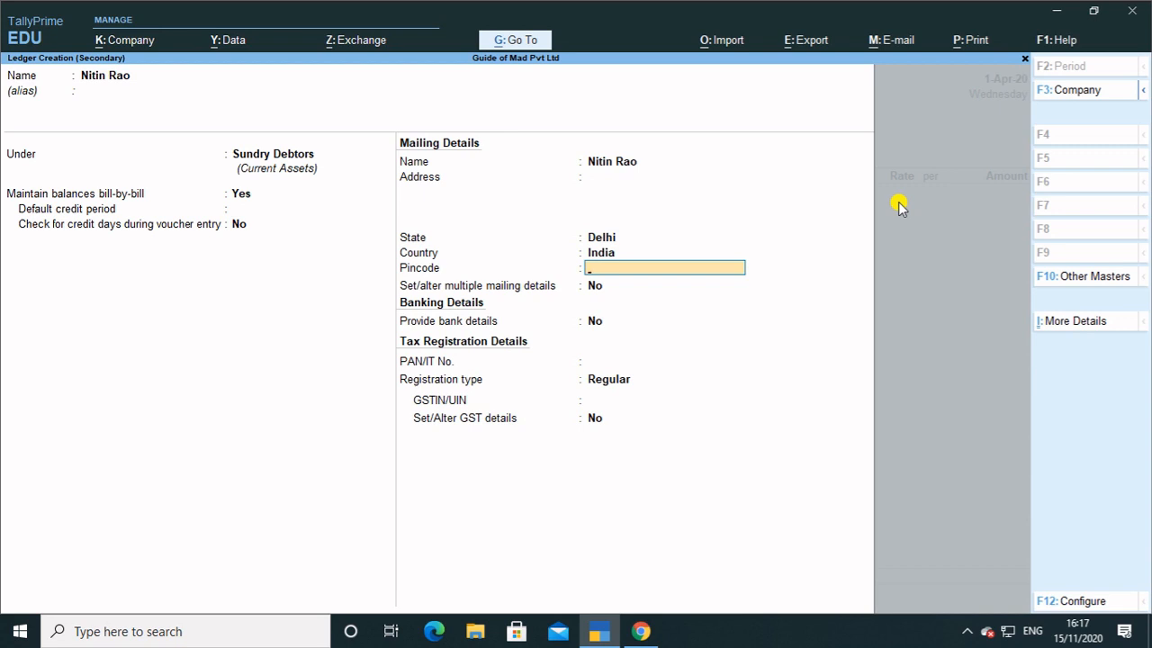
{"action": "key", "text": "Return"}
{"action": "key", "text": "Return"}
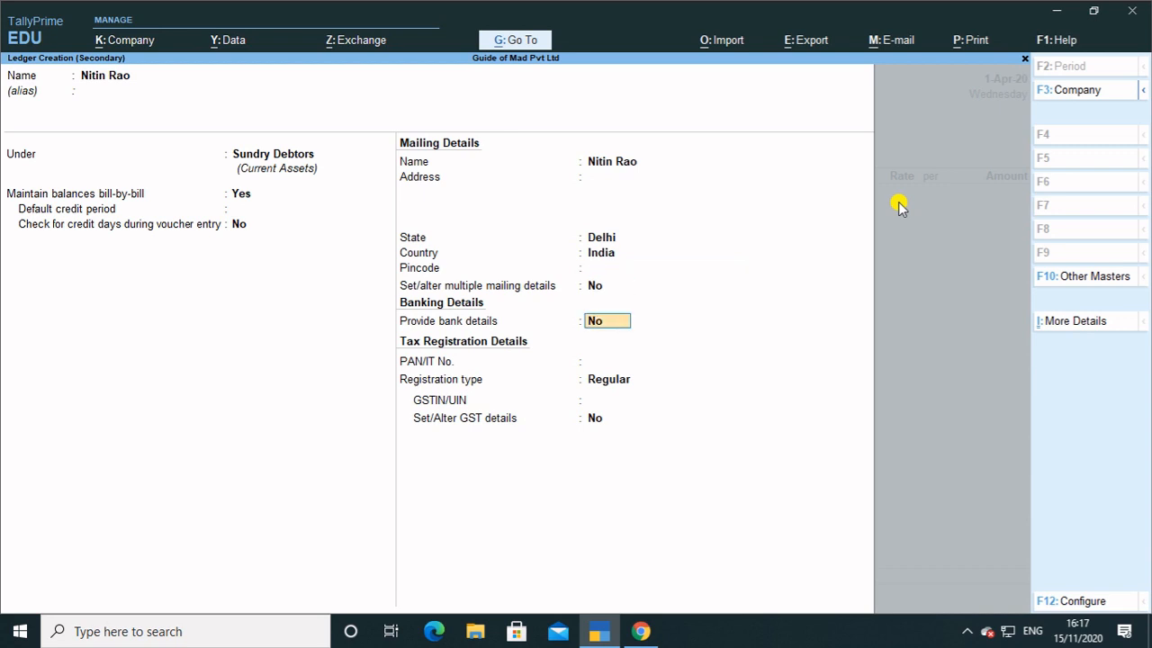
{"action": "key", "text": "Return"}
{"action": "key", "text": "Return"}
{"action": "key", "text": "Up"}
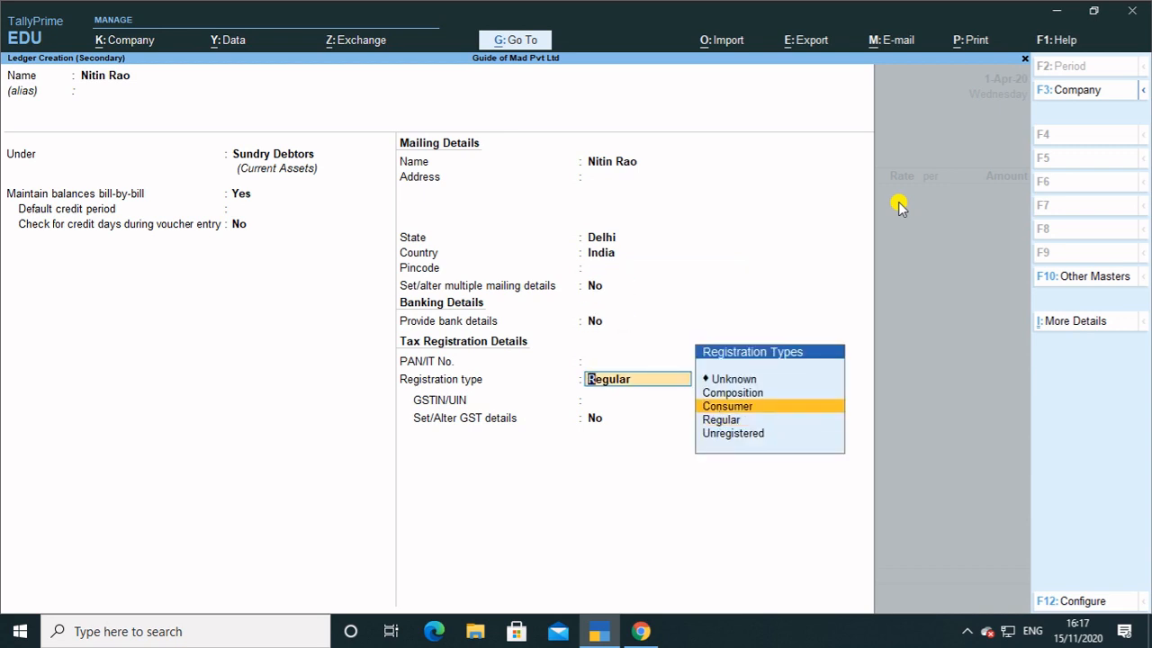
{"action": "key", "text": "Down"}
{"action": "key", "text": "Down"}
{"action": "key", "text": "Return"}
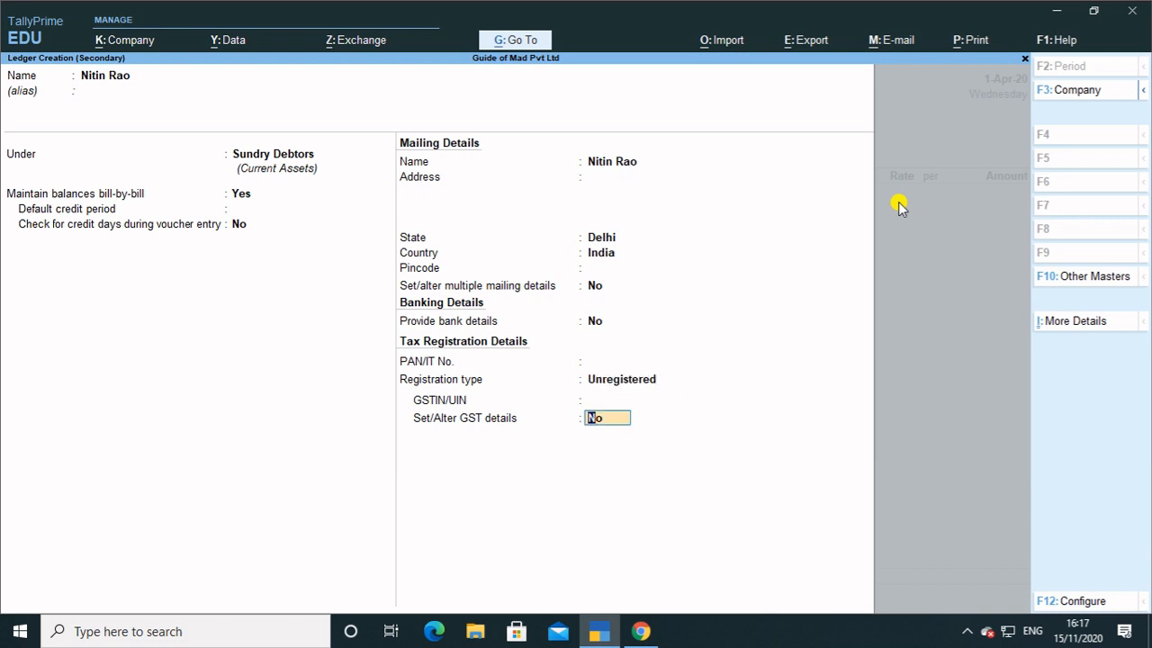
Enable bank details with Cheque transaction type and A/c Payee crossing.
{"action": "key", "text": "BackSpace"}
{"action": "key", "text": "BackSpace"}
{"action": "key", "text": "BackSpace"}
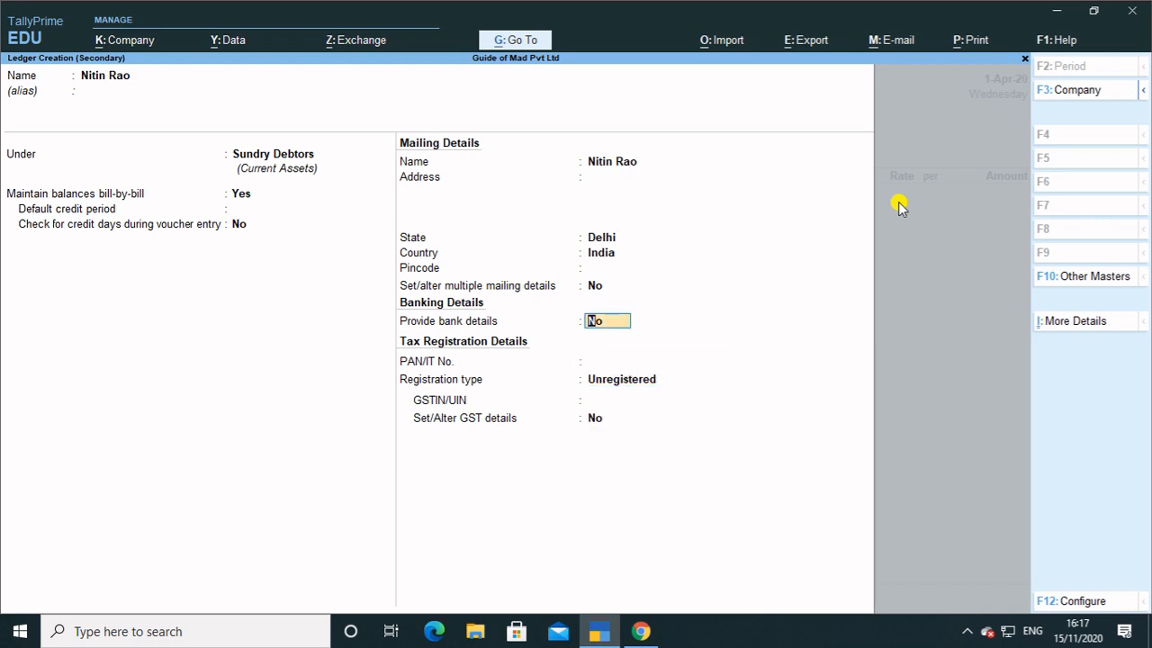
{"action": "type", "text": "y"}
{"action": "key", "text": "Return"}
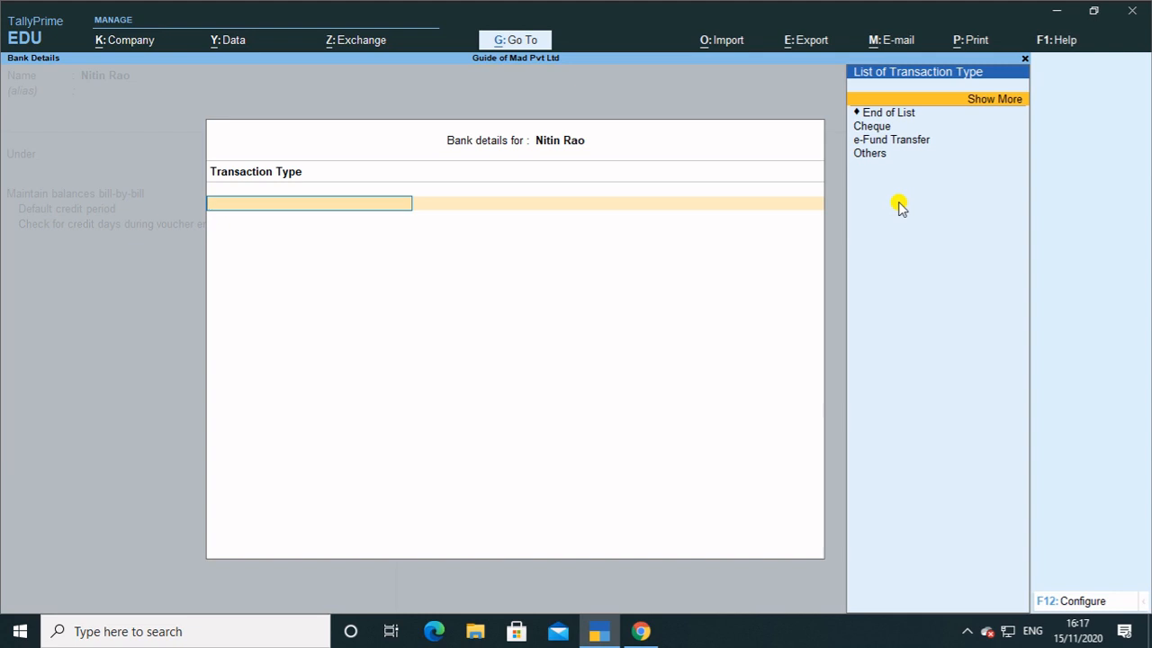
{"action": "key", "text": "Down"}
{"action": "key", "text": "Down"}
{"action": "key", "text": "Down"}
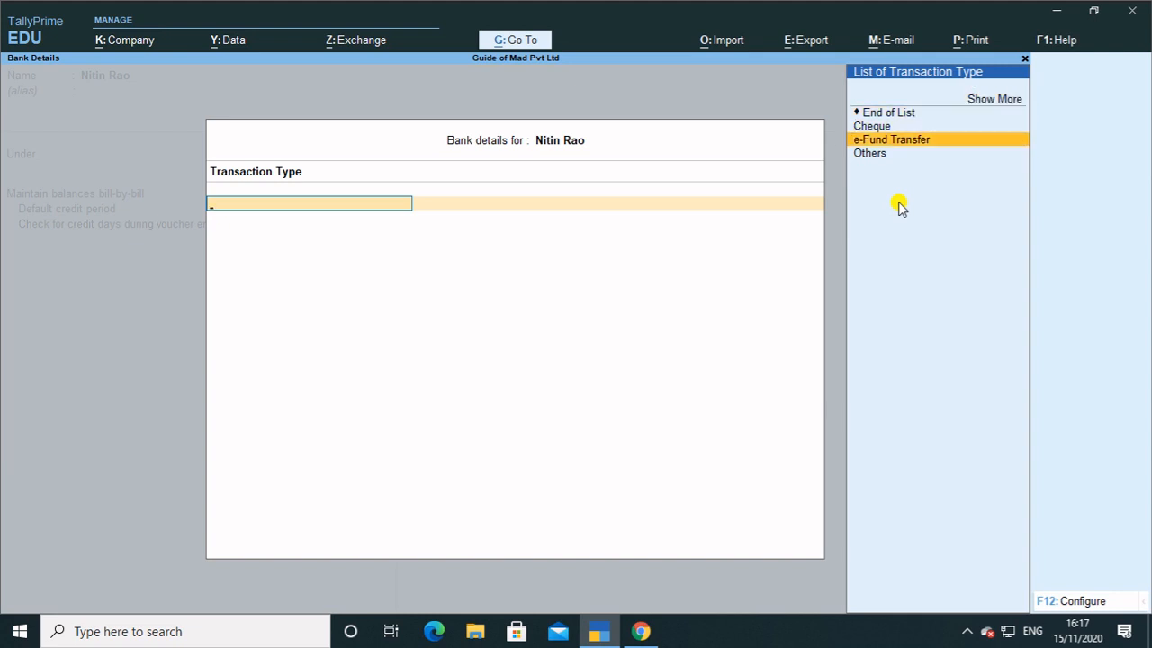
{"action": "key", "text": "Up"}
{"action": "key", "text": "Return"}
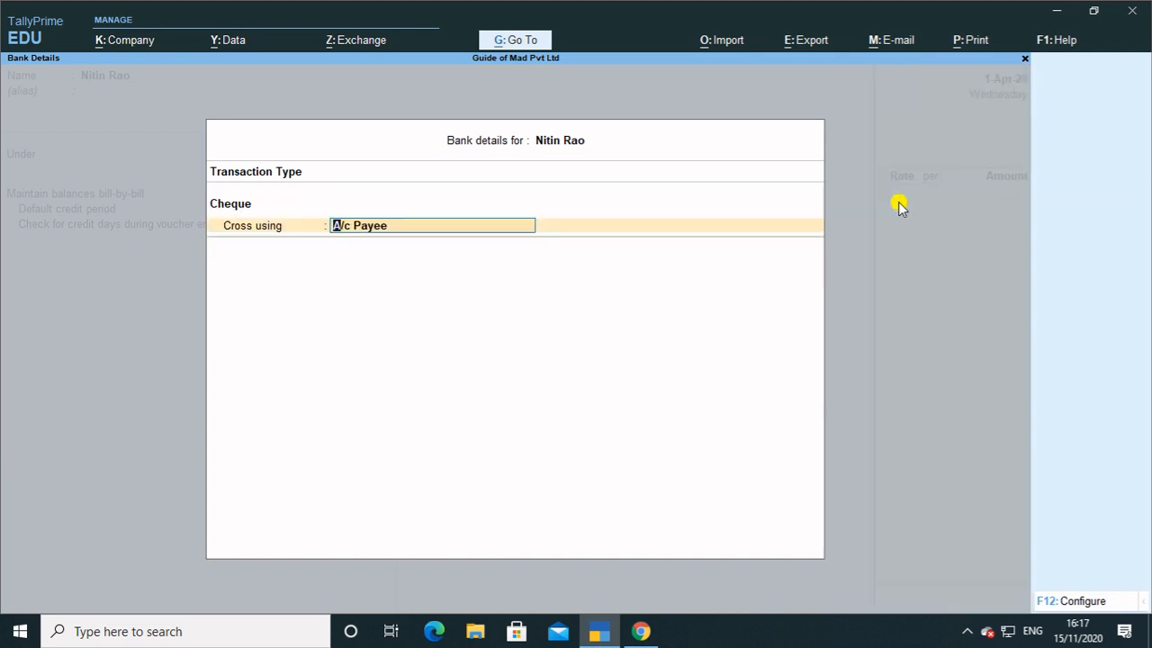
{"action": "key", "text": "Return"}
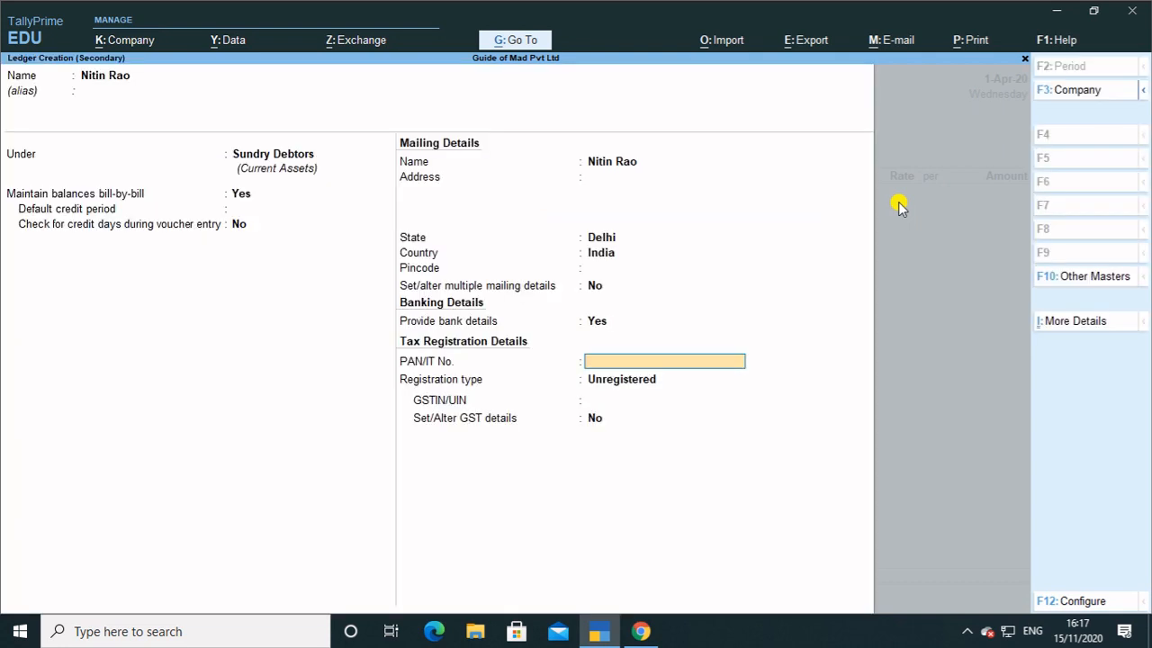
Enter Karol Bagh as the address, keep Delhi as state, and save the ledger.
{"action": "key", "text": "BackSpace"}
{"action": "key", "text": "BackSpace"}
{"action": "key", "text": "BackSpace"}
{"action": "key", "text": "BackSpace"}
{"action": "key", "text": "BackSpace"}
{"action": "key", "text": "BackSpace"}
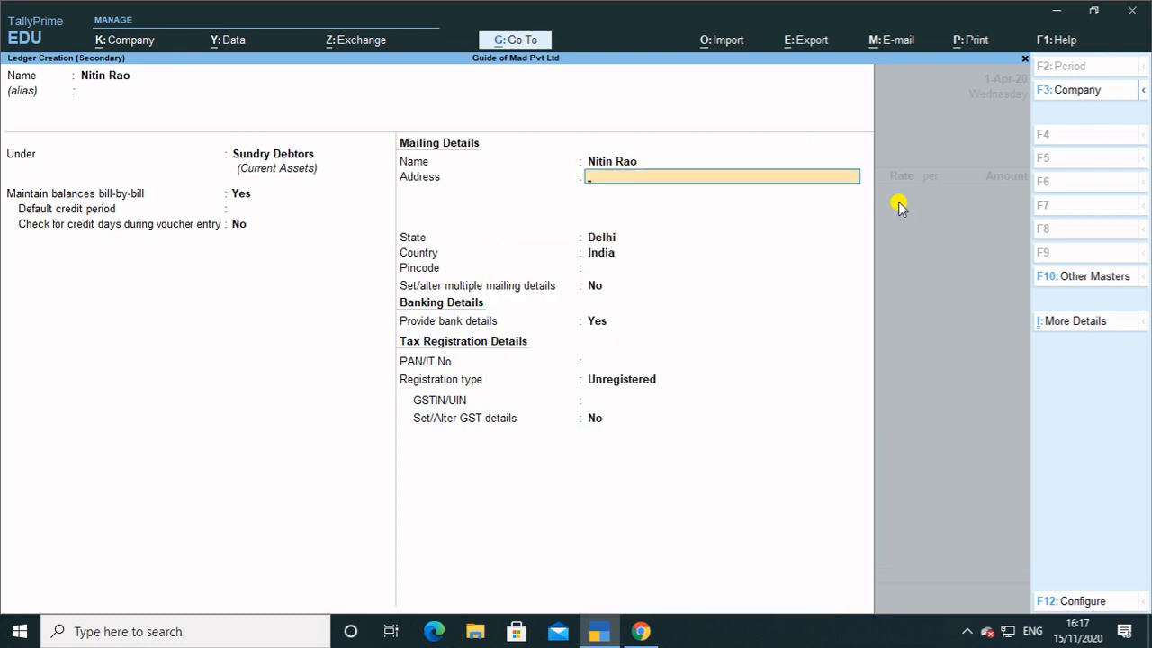
{"action": "type", "text": "Karol Bagh"}
{"action": "key", "text": "Return"}
{"action": "key", "text": "Return"}
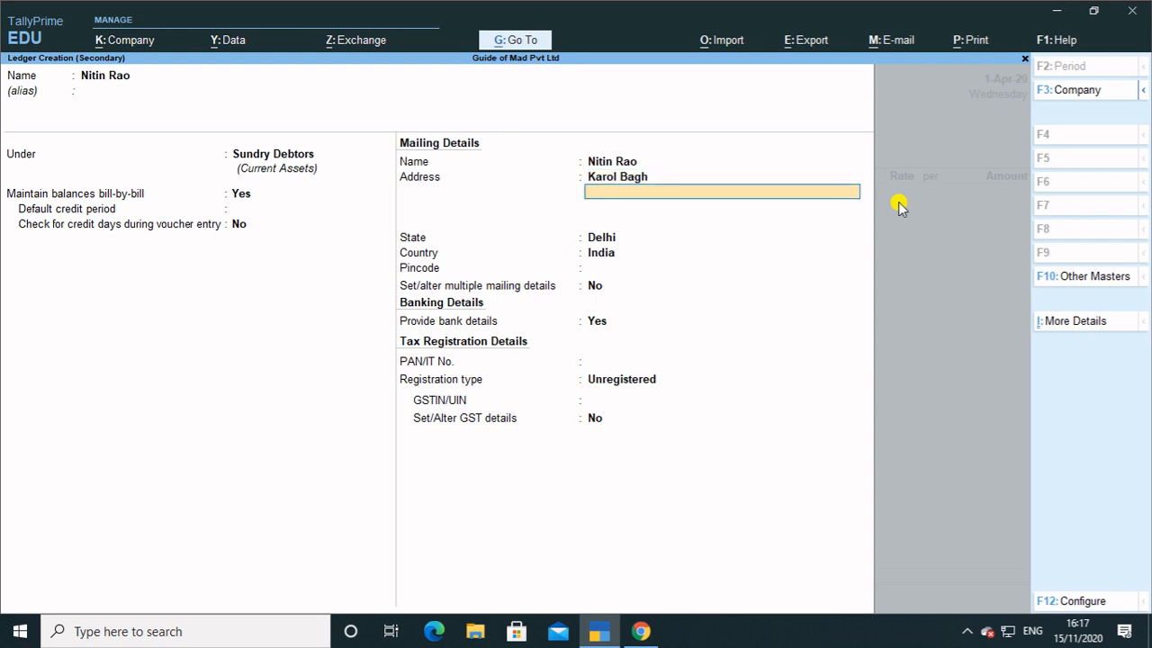
{"action": "key", "text": "Return"}
{"action": "key", "text": "Return"}
{"action": "key", "text": "Return"}
{"action": "key", "text": "Return"}
{"action": "key", "text": "Return"}
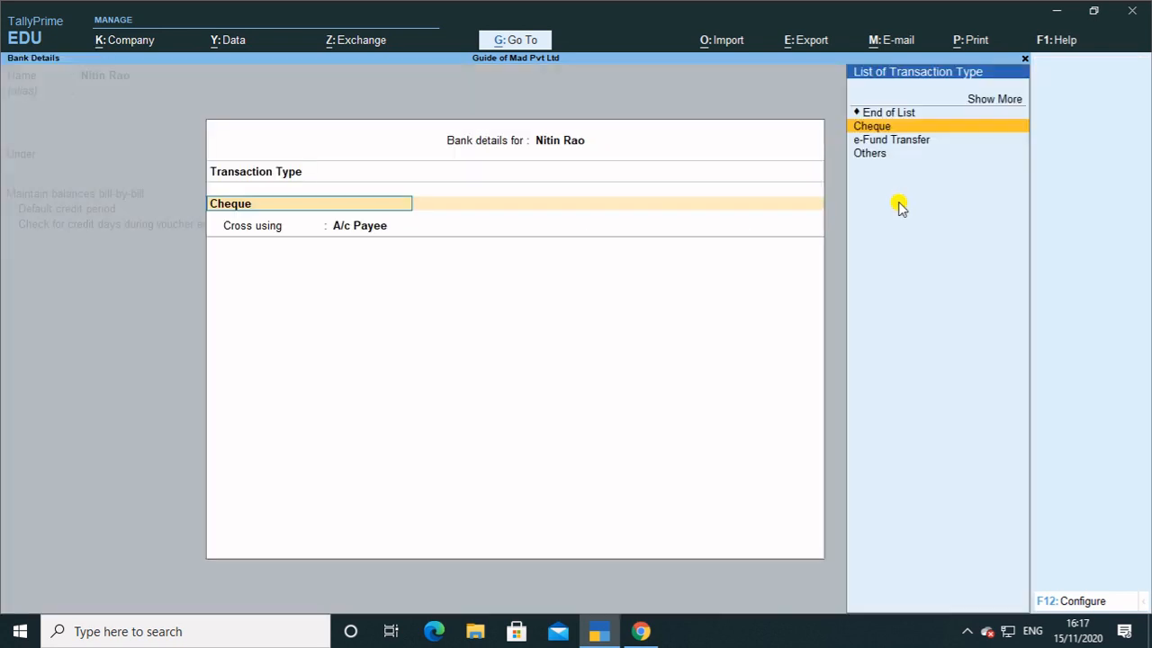
{"action": "key", "text": "Return"}
{"action": "key", "text": "Return"}
{"action": "key", "text": "Return"}
{"action": "key", "text": "Return"}
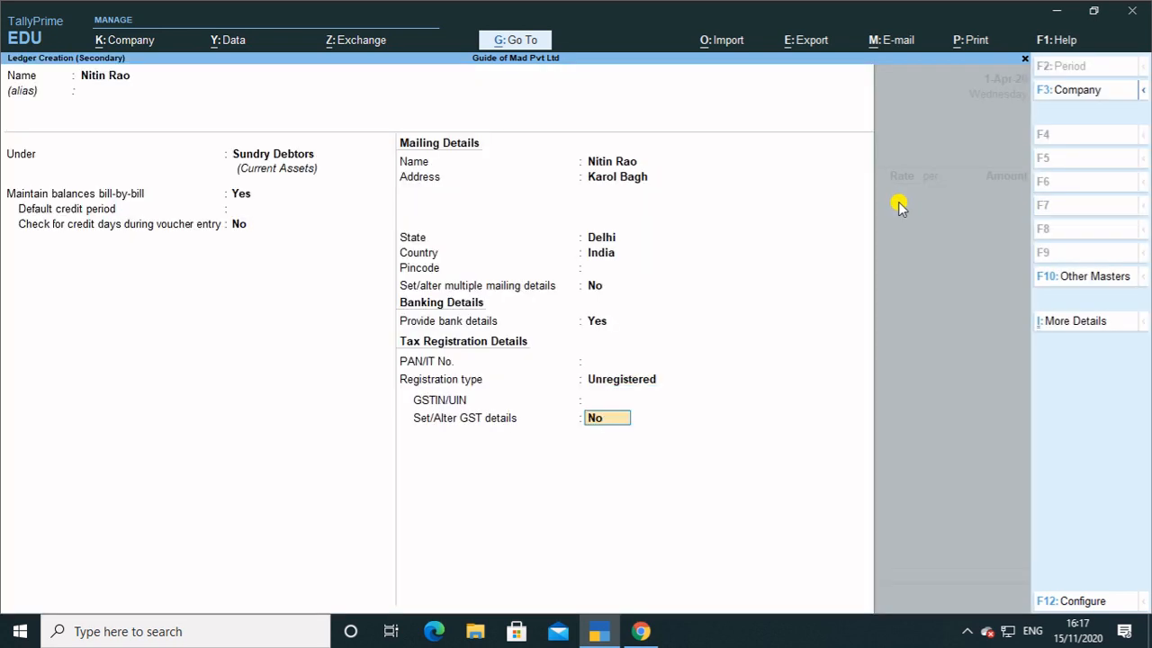
{"action": "key", "text": "Return"}
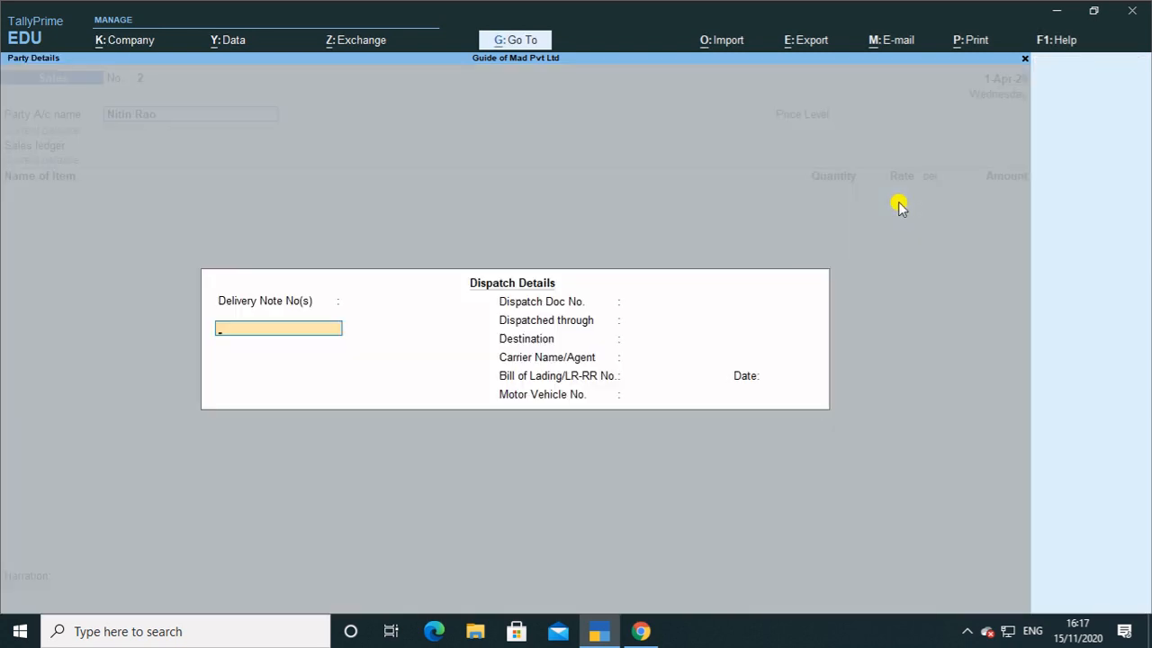
Skip dispatch and party details, choose the Distributor price level and Sales ledger, then open Company Features.
{"action": "key", "text": "Return"}
{"action": "key", "text": "Return"}
{"action": "key", "text": "Return"}
{"action": "key", "text": "Return"}
{"action": "key", "text": "Return"}
{"action": "key", "text": "Return"}
{"action": "key", "text": "Return"}
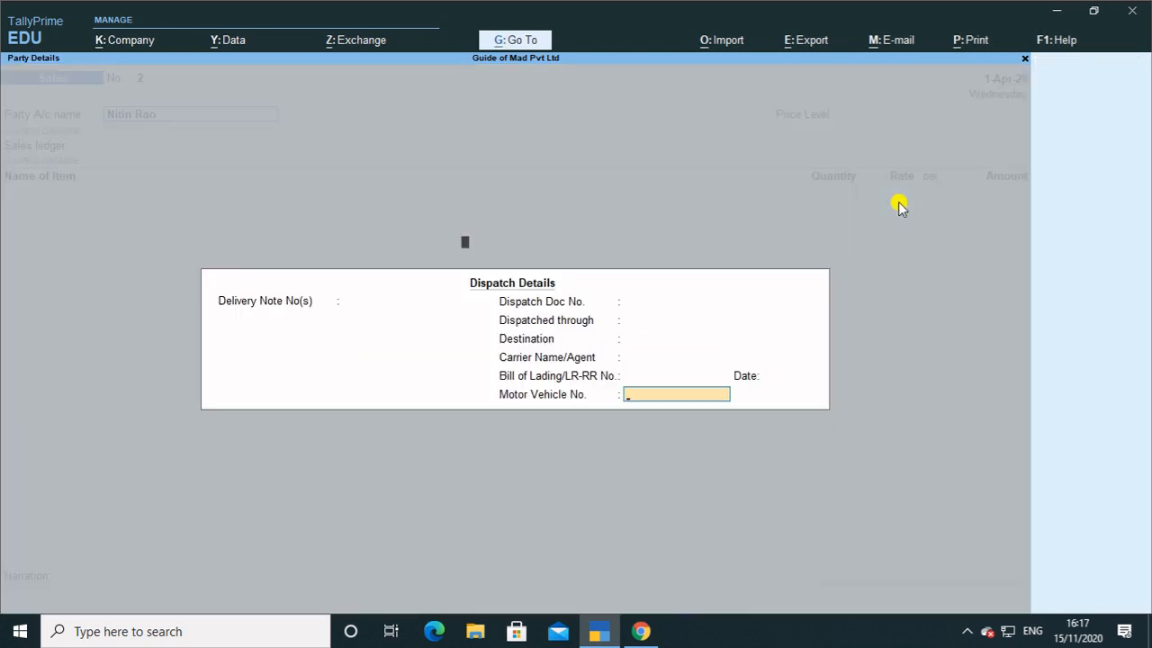
{"action": "key", "text": "Return"}
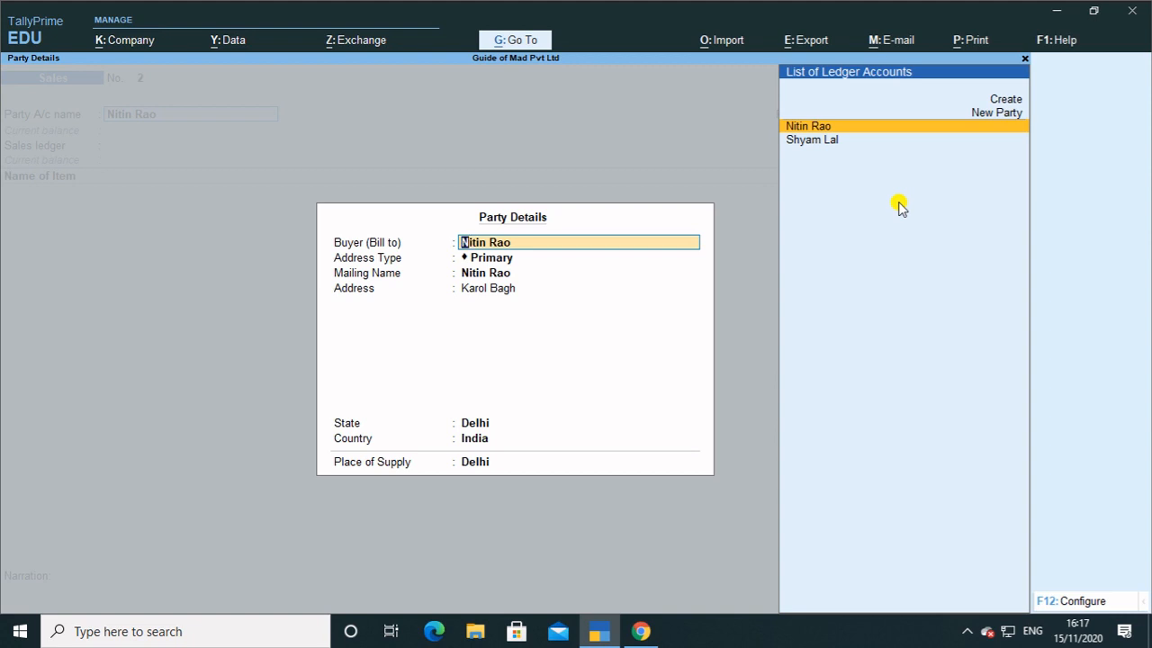
{"action": "key", "text": "Return"}
{"action": "key", "text": "Return"}
{"action": "key", "text": "Return"}
{"action": "key", "text": "Return"}
{"action": "key", "text": "Return"}
{"action": "key", "text": "Return"}
{"action": "key", "text": "Return"}
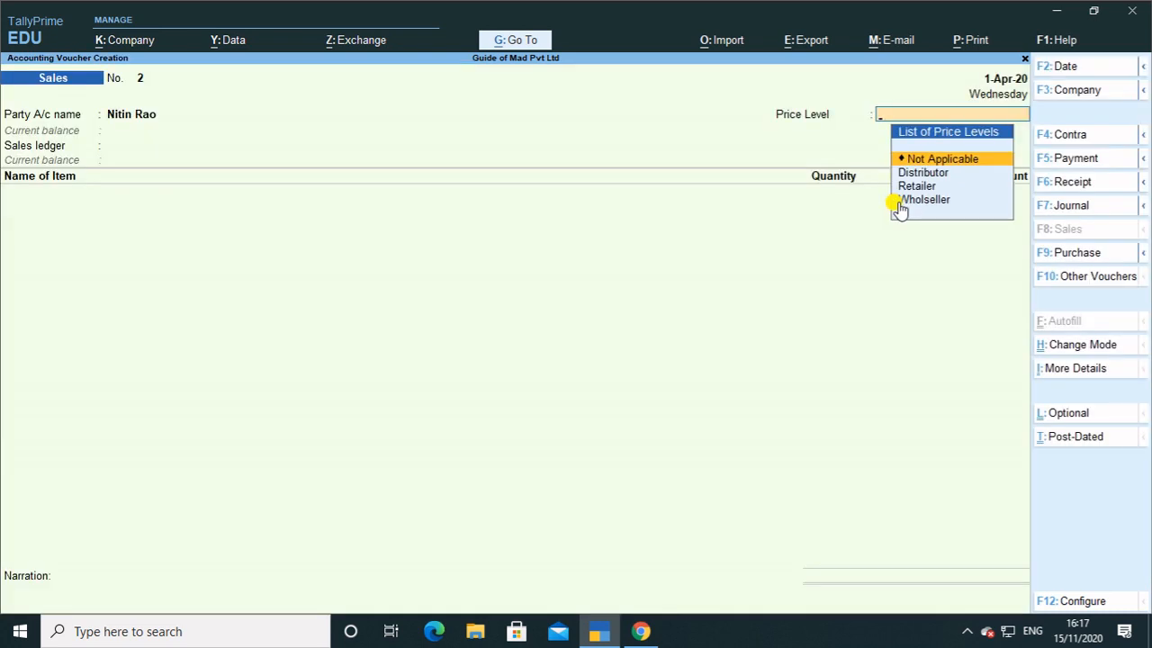
{"action": "key", "text": "Down"}
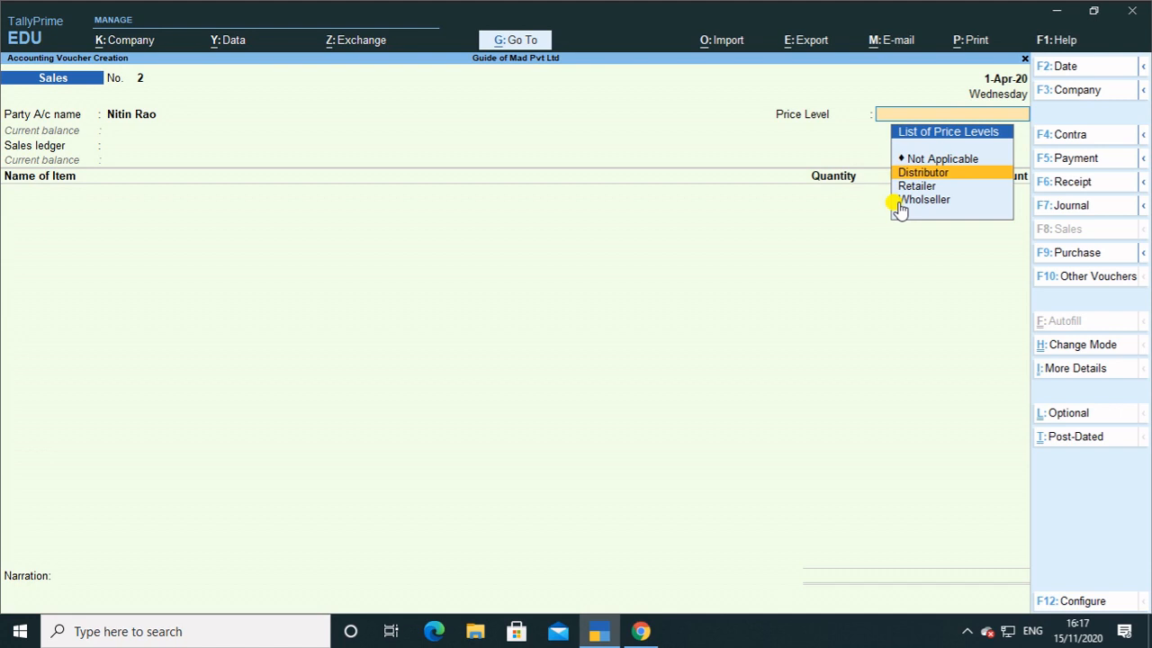
{"action": "key", "text": "Return"}
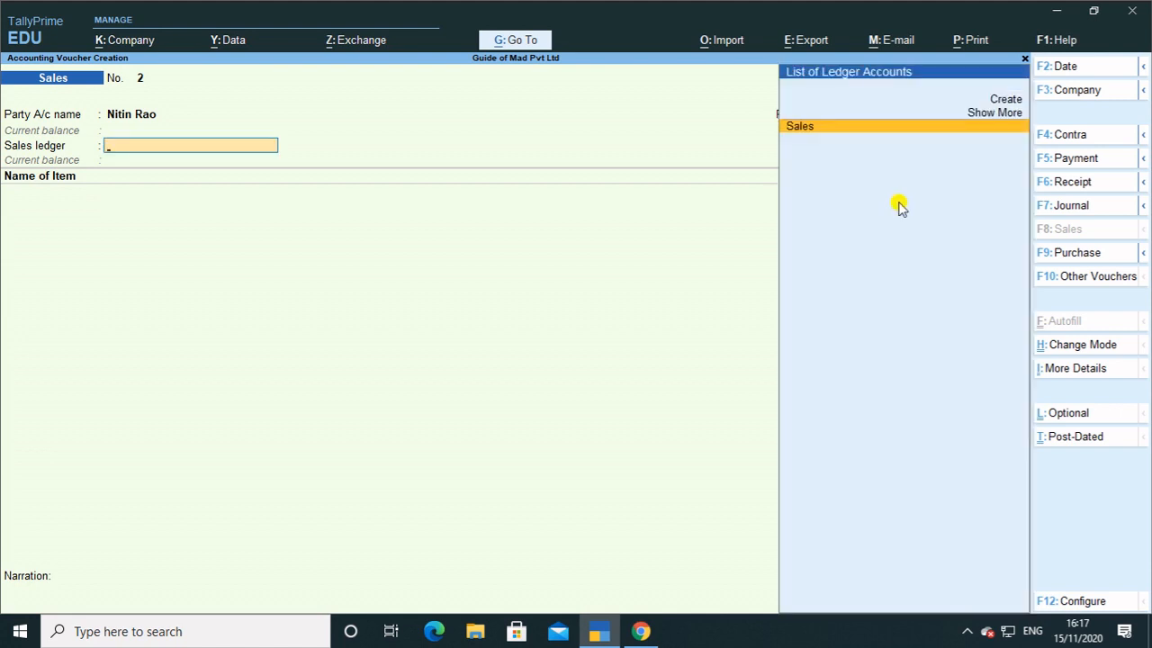
{"action": "key", "text": "Return"}
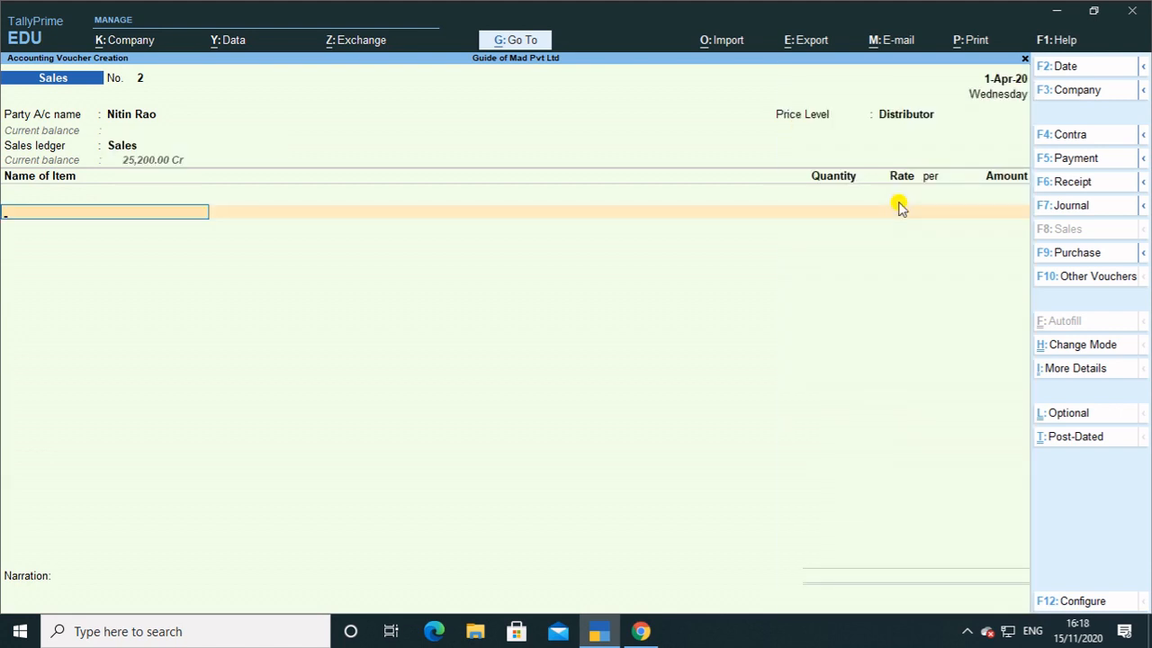
{"action": "key", "text": "F11"}
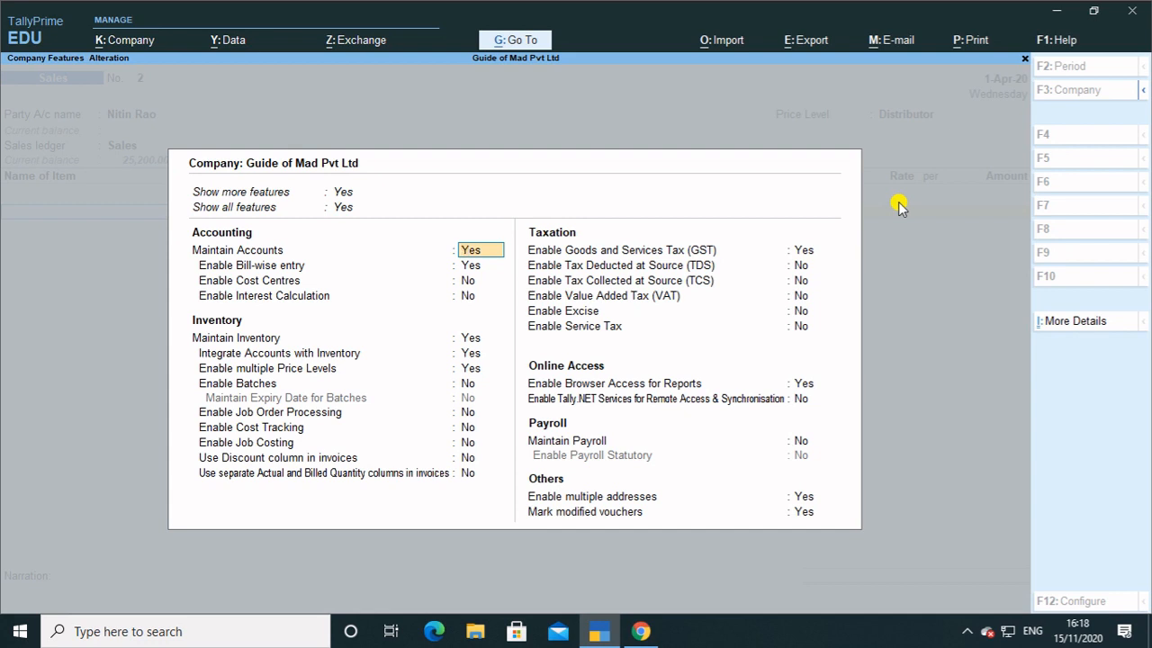
Turn on the discount column in invoices and save the company features.
{"action": "key", "text": "Down"}
{"action": "key", "text": "Down"}
{"action": "key", "text": "Down"}
{"action": "key", "text": "Down"}
{"action": "key", "text": "Down"}
{"action": "key", "text": "Down"}
{"action": "key", "text": "Down"}
{"action": "key", "text": "Down"}
{"action": "key", "text": "Down"}
{"action": "key", "text": "Down"}
{"action": "key", "text": "Down"}
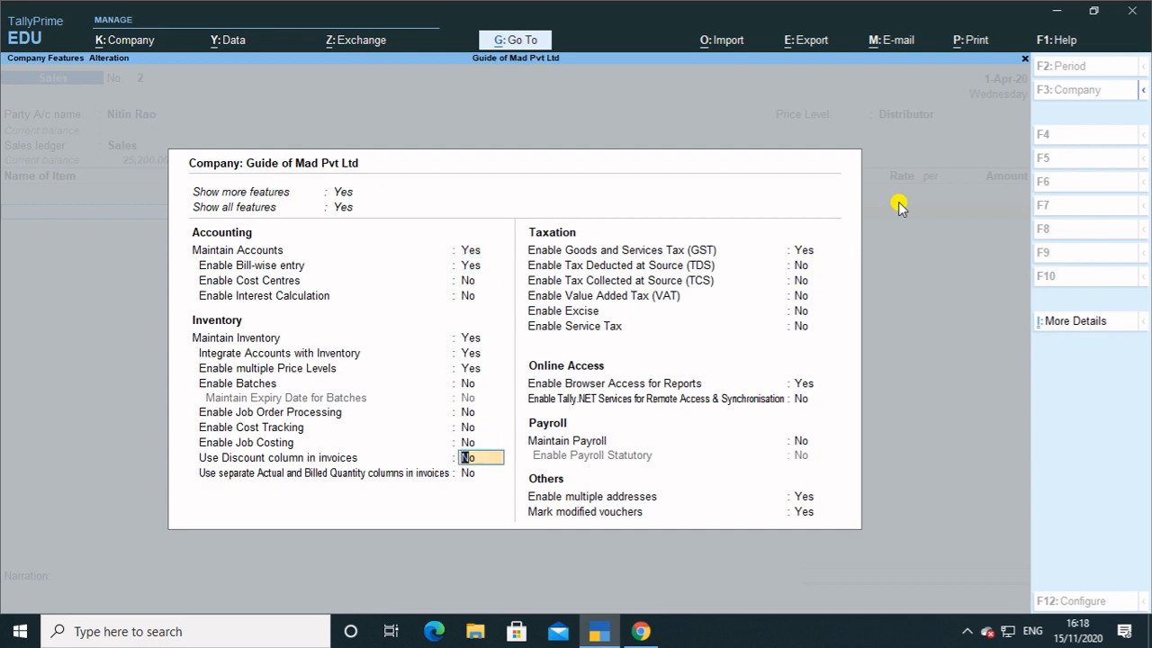
{"action": "key", "text": "y"}
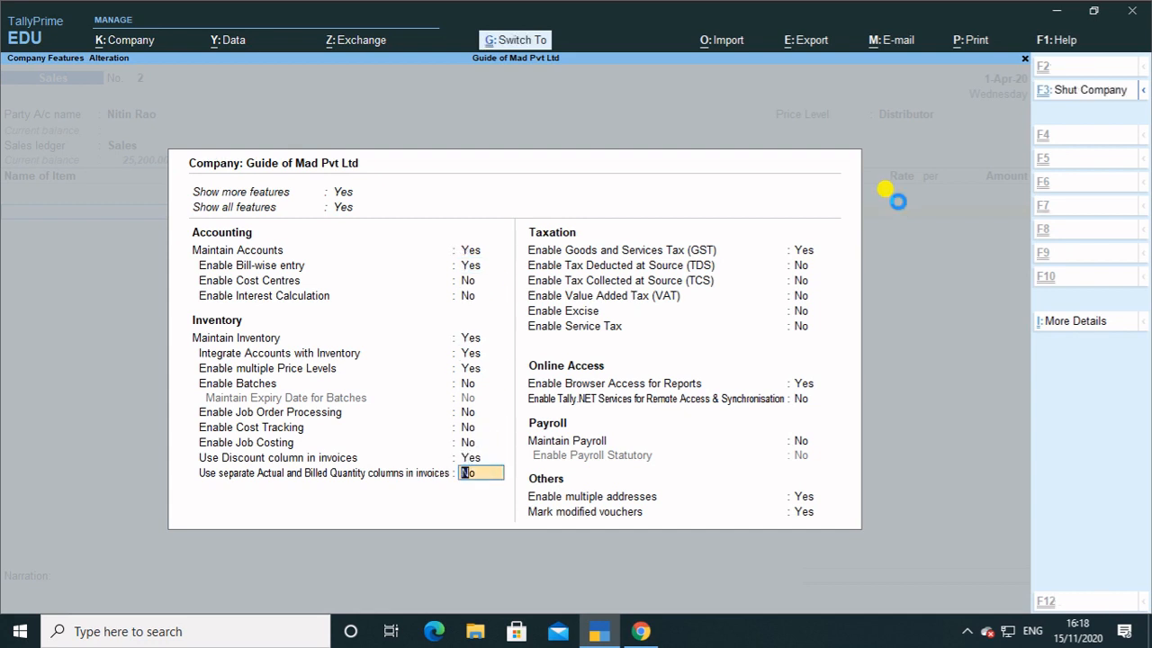
{"action": "key", "text": "ctrl+a"}
Add 15 pcs of Jeans, reapplying the Distributor price level so rate and discount fill in.
{"action": "type", "text": "S"}
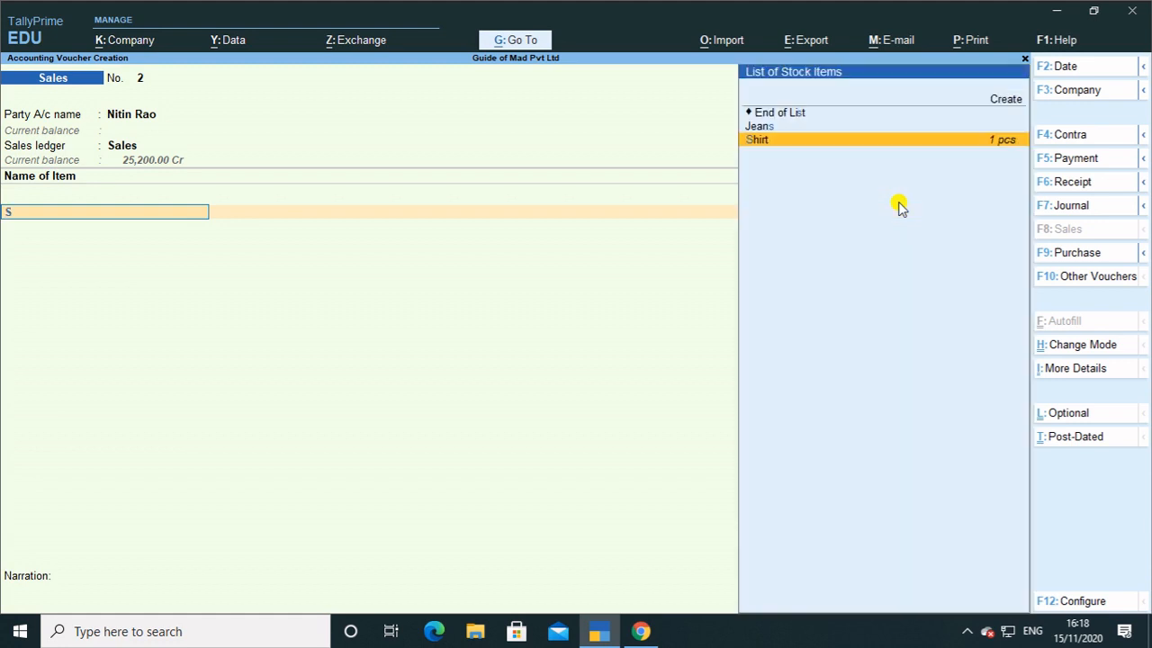
{"action": "key", "text": "Up"}
{"action": "key", "text": "Return"}
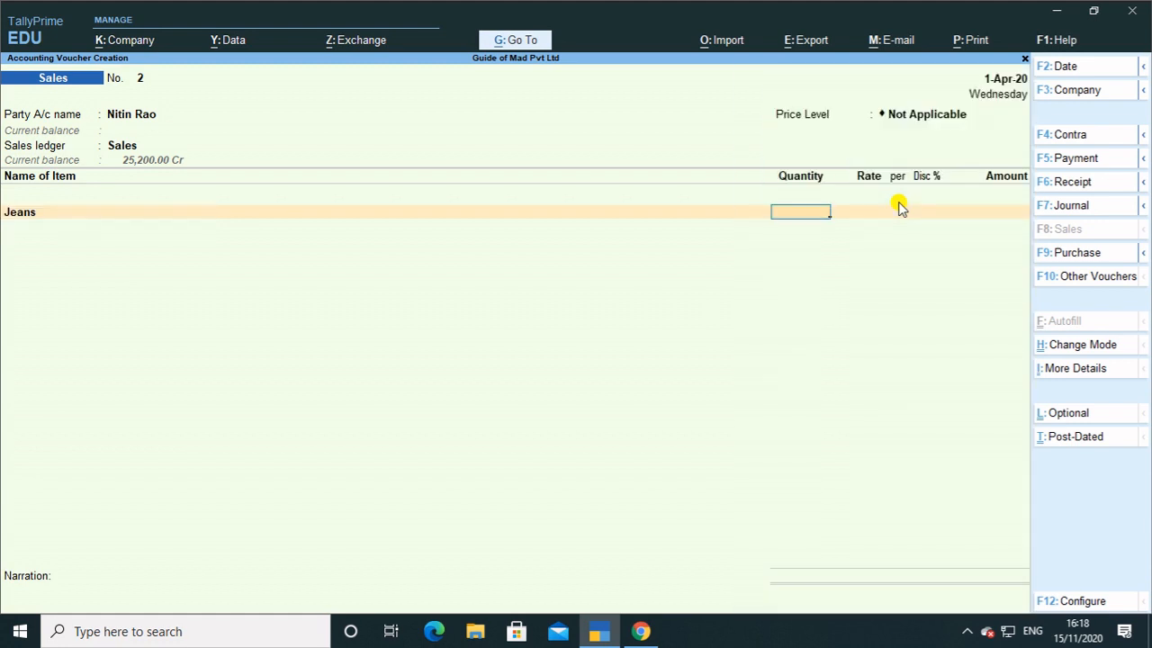
{"action": "type", "text": "15"}
{"action": "key", "text": "Return"}
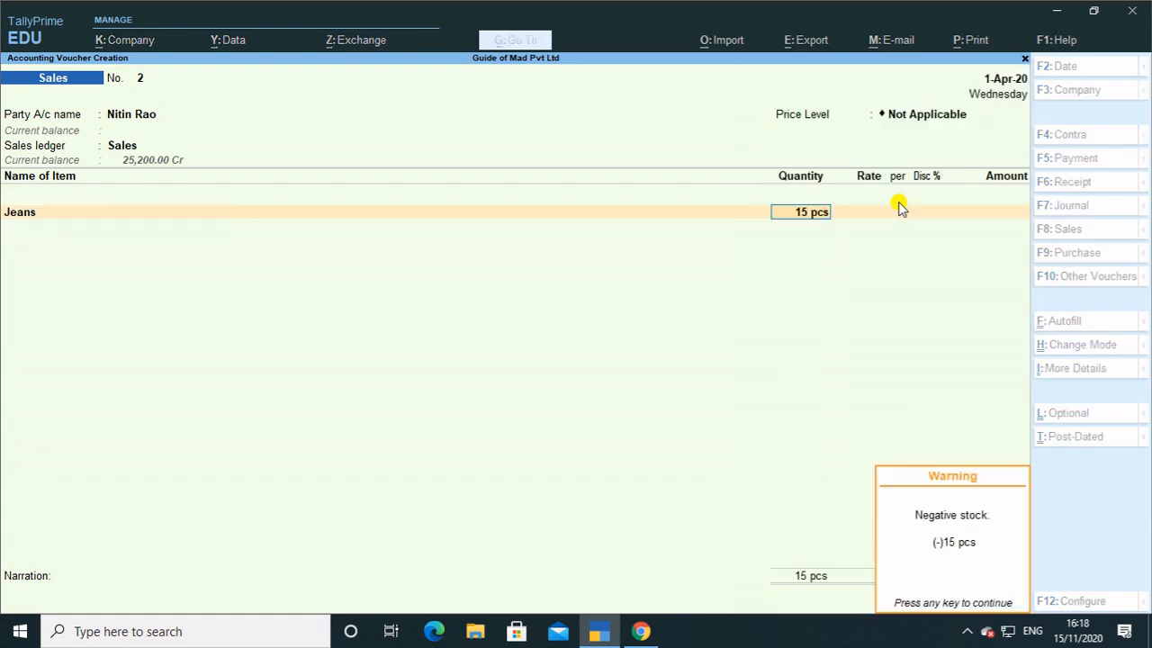
{"action": "key", "text": "Return"}
{"action": "key", "text": "BackSpace"}
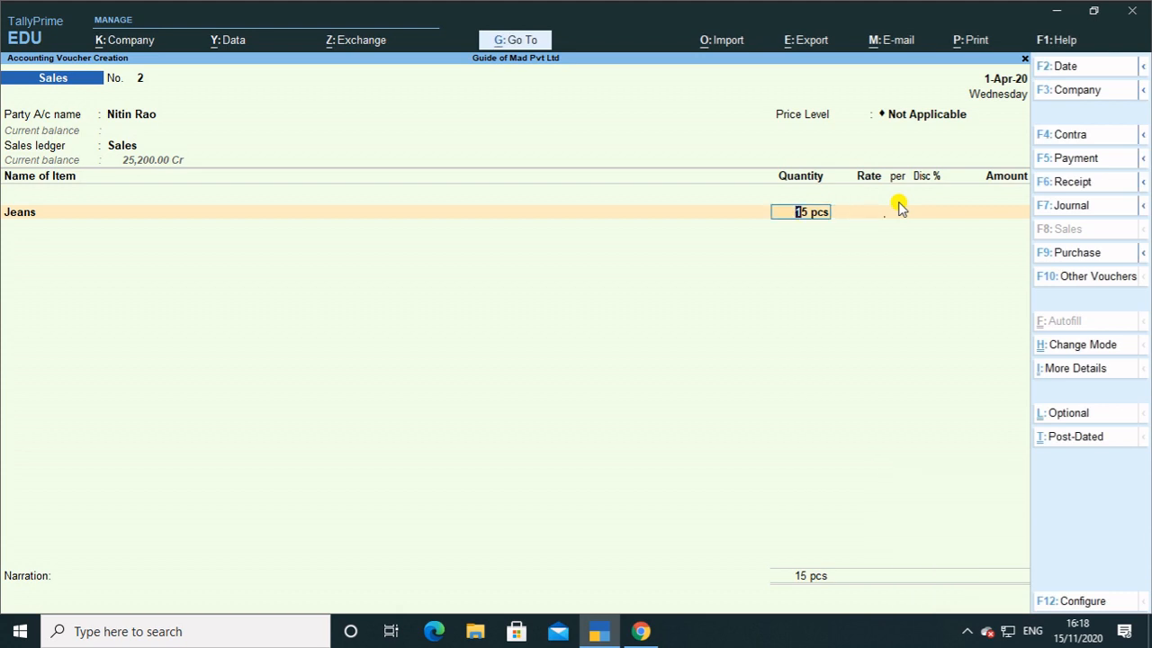
{"action": "key", "text": "BackSpace"}
{"action": "key", "text": "BackSpace"}
{"action": "key", "text": "Return"}
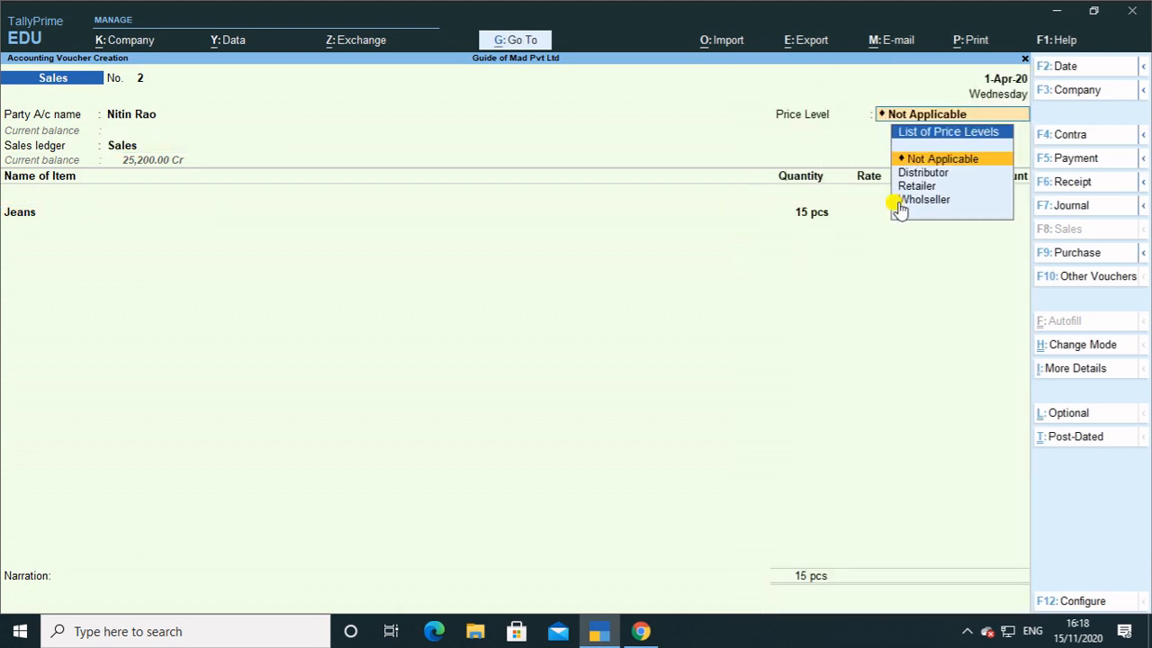
{"action": "key", "text": "Down"}
{"action": "key", "text": "Down"}
{"action": "key", "text": "Up"}
{"action": "key", "text": "Return"}
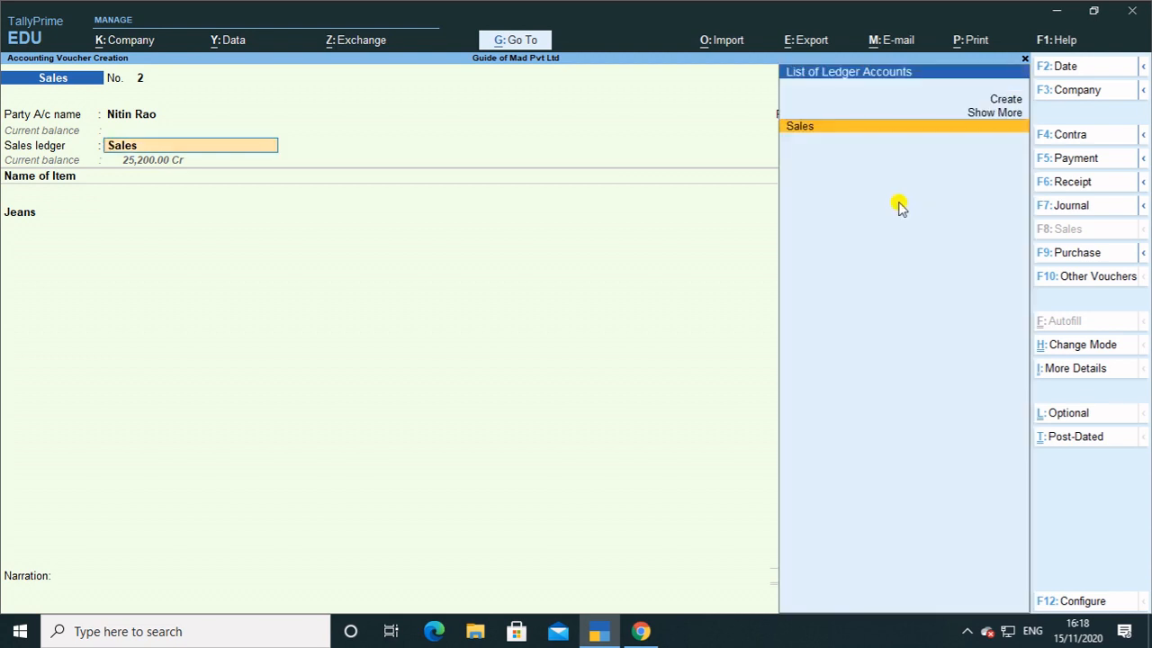
{"action": "key", "text": "Return"}
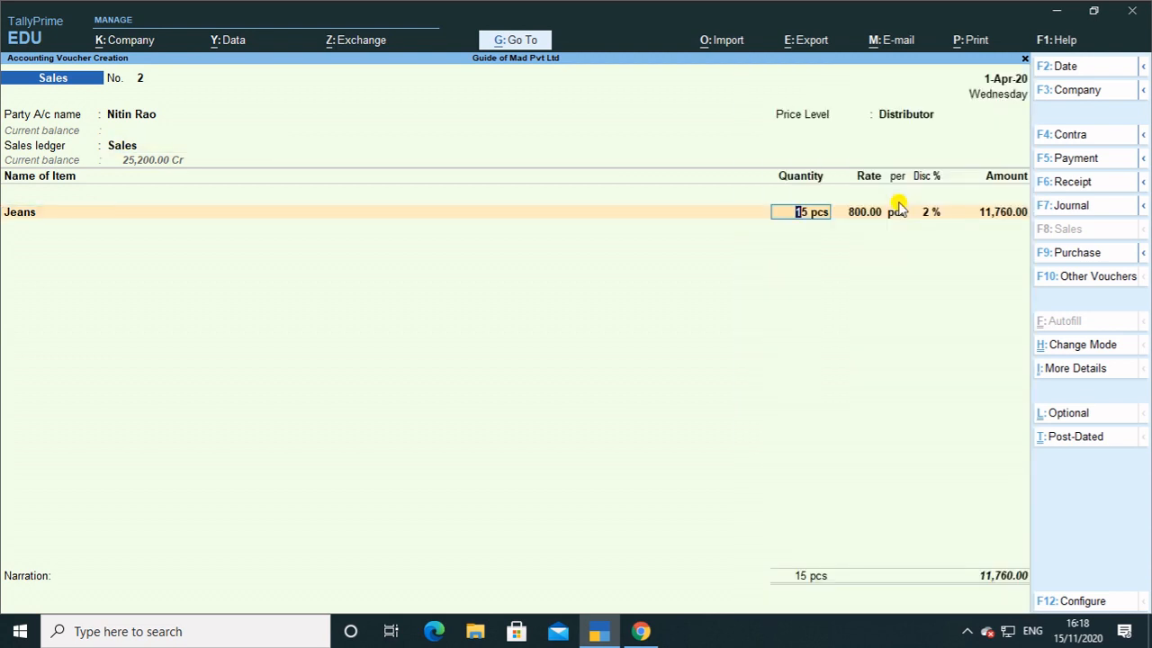
{"action": "key", "text": "Return"}
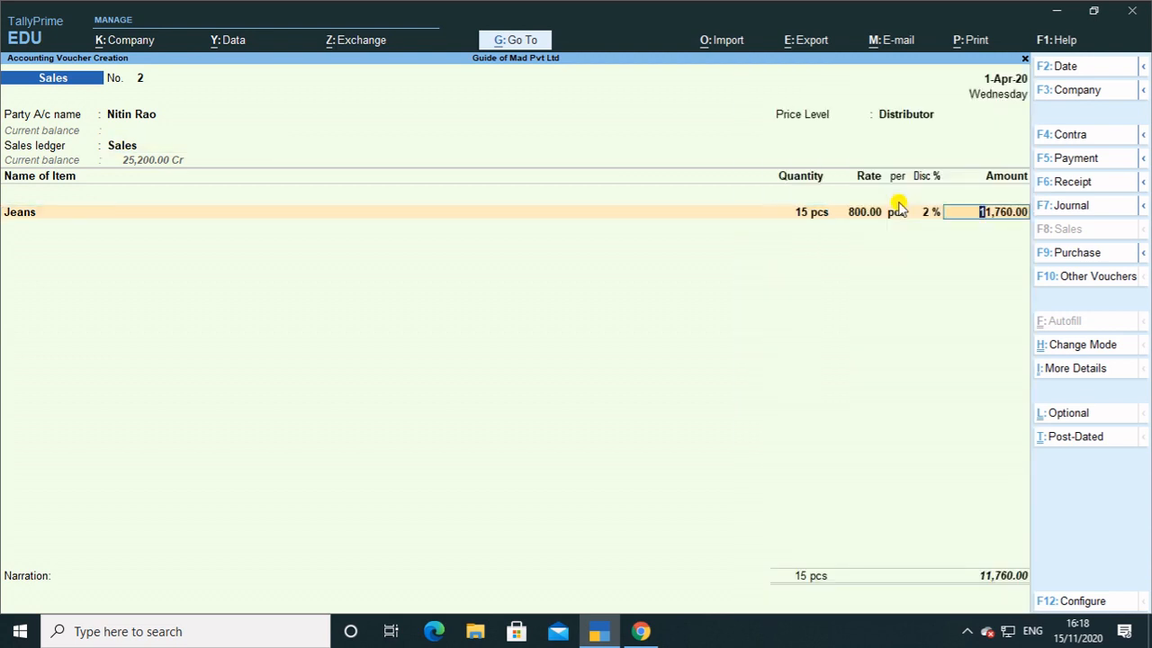
{"action": "key", "text": "Return"}
Add 28 pcs of Shirt as the second item.
{"action": "type", "text": "S"}
{"action": "key", "text": "Return"}
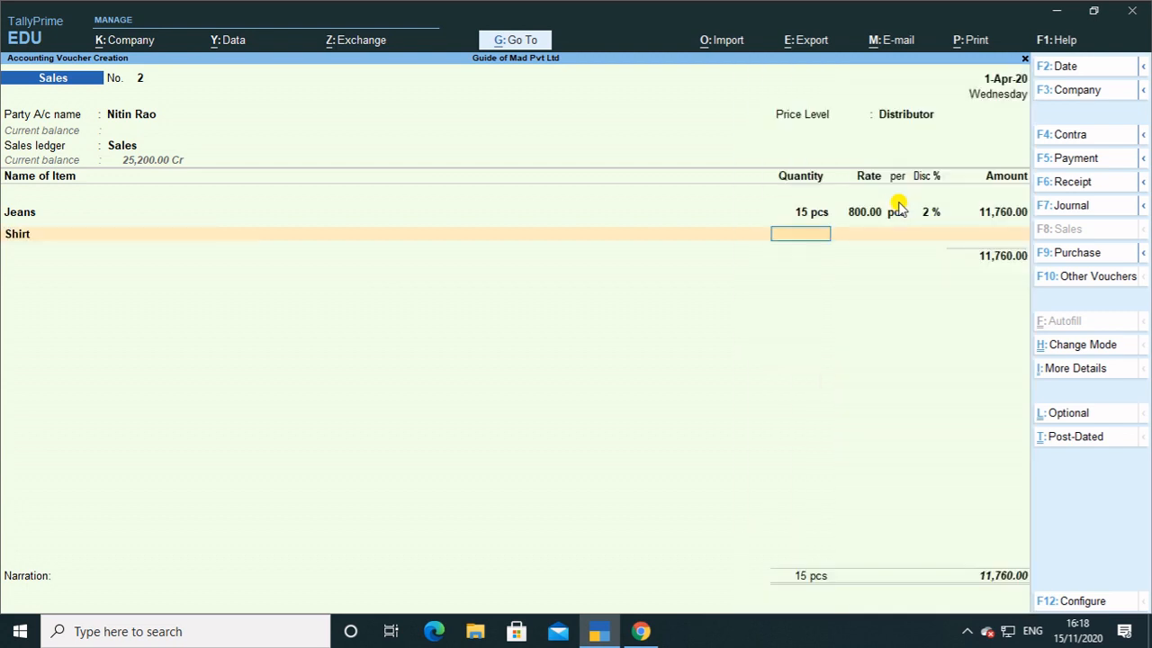
{"action": "type", "text": "28"}
{"action": "key", "text": "Return"}
{"action": "key", "text": "Return"}
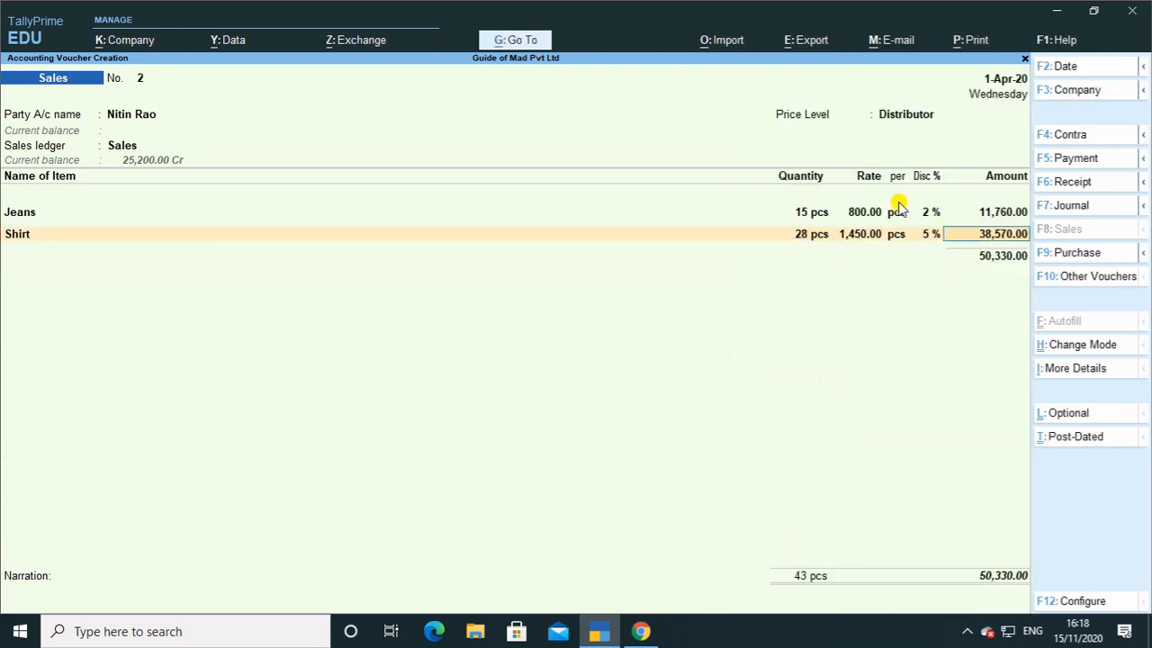
{"action": "key", "text": "Return"}
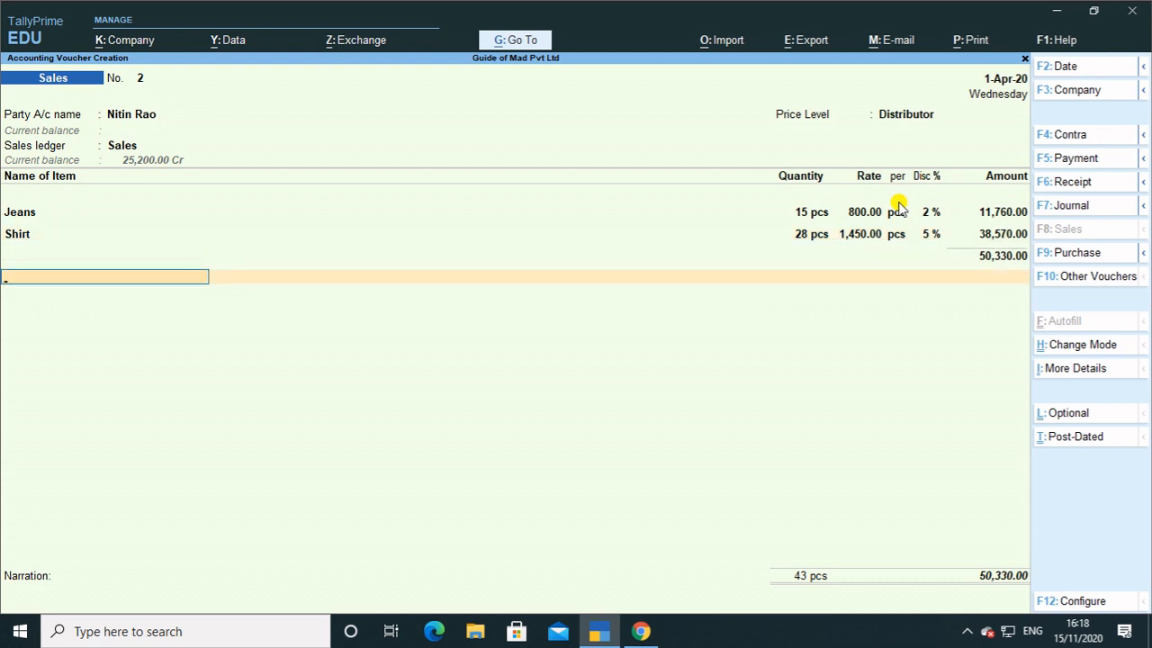
Add the Cgst and Sgst (4,176.90) lines, accept New Ref 2, and save the 58,683.80 voucher.
{"action": "type", "text": "c"}
{"action": "key", "text": "Return"}
{"action": "key", "text": "Return"}
{"action": "type", "text": "S"}
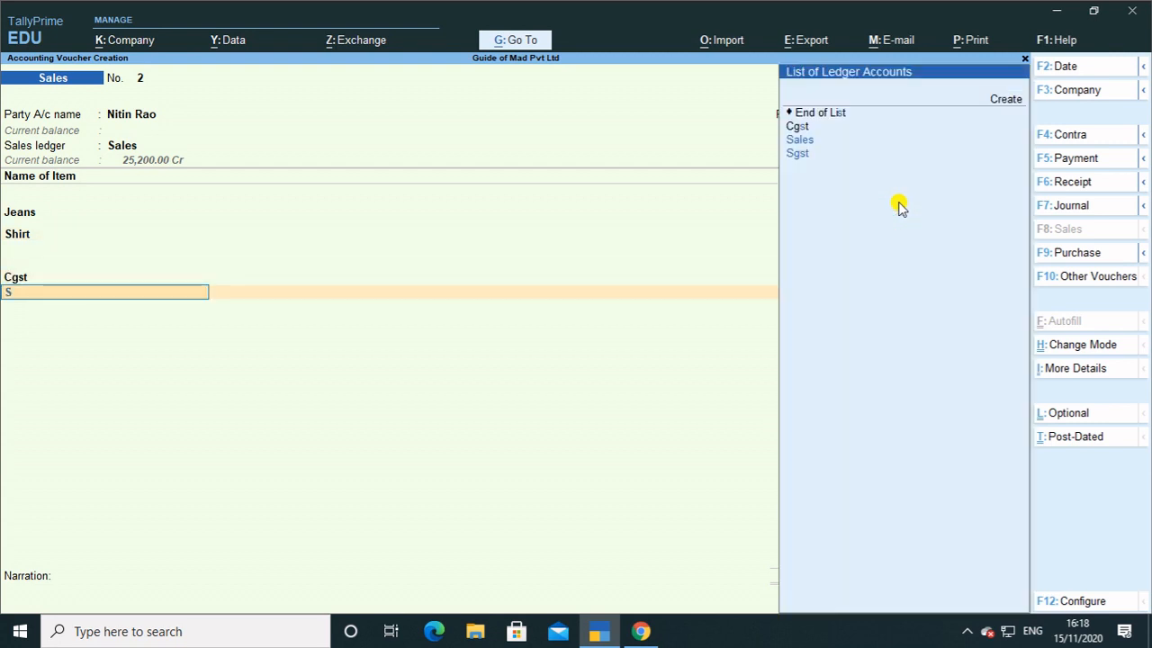
{"action": "key", "text": "Down"}
{"action": "key", "text": "Return"}
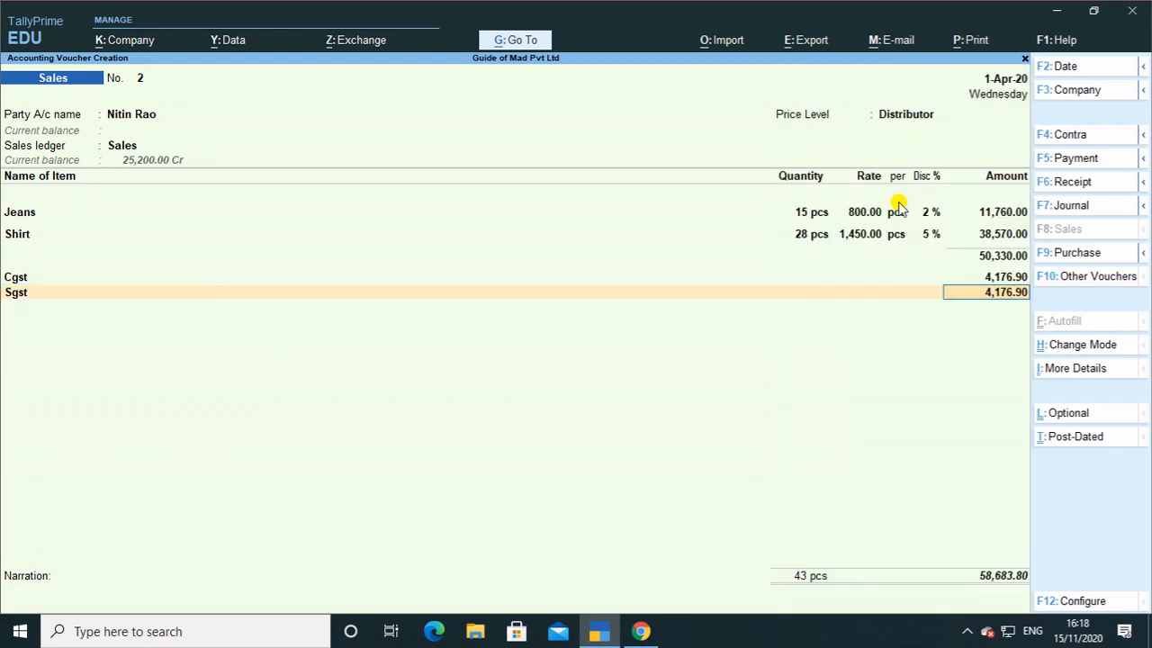
{"action": "key", "text": "Return"}
{"action": "key", "text": "Return"}
{"action": "key", "text": "Return"}
{"action": "key", "text": "Return"}
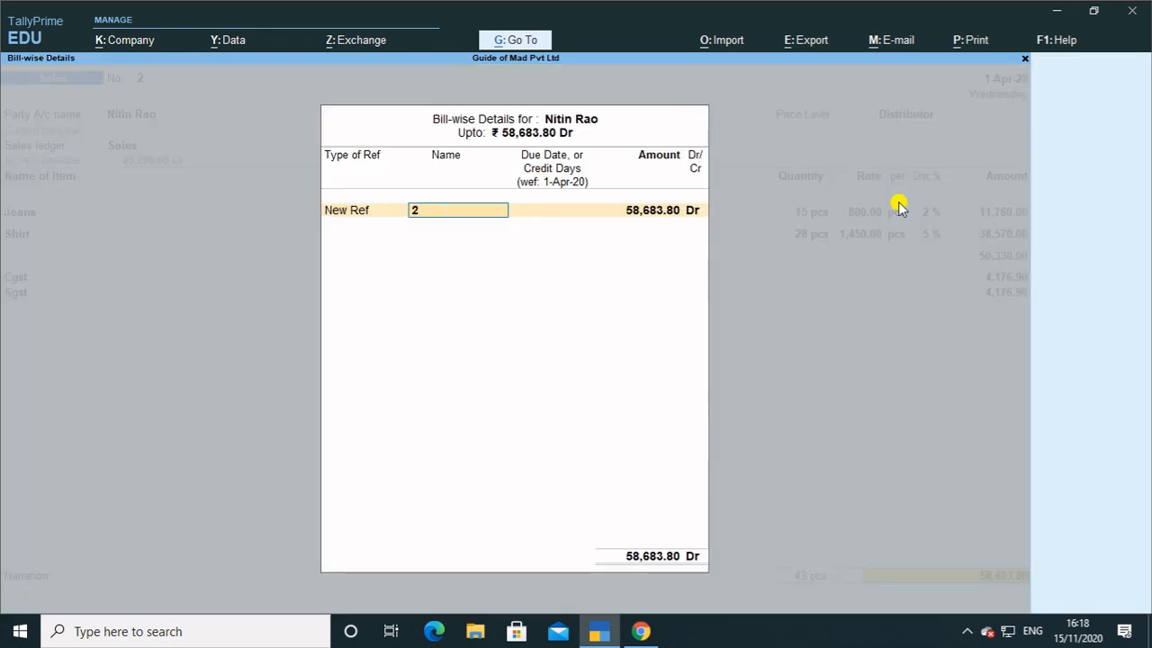
{"action": "key", "text": "Return"}
{"action": "key", "text": "Return"}
{"action": "key", "text": "Return"}
{"action": "key", "text": "Return"}
{"action": "key", "text": "Return"}
{"action": "key", "text": "y"}
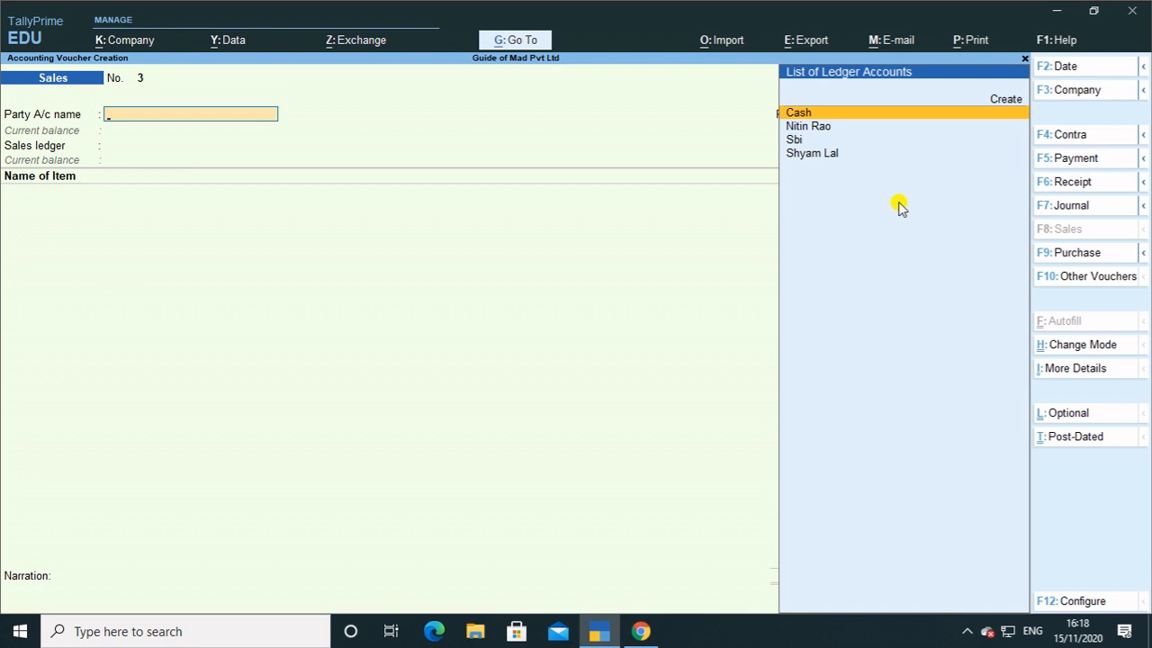
Open GSTR-1 and drill through B2C(Small) Invoices and the 18% Delhi row to voucher No. 2.
{"action": "key", "text": "alt+g"}
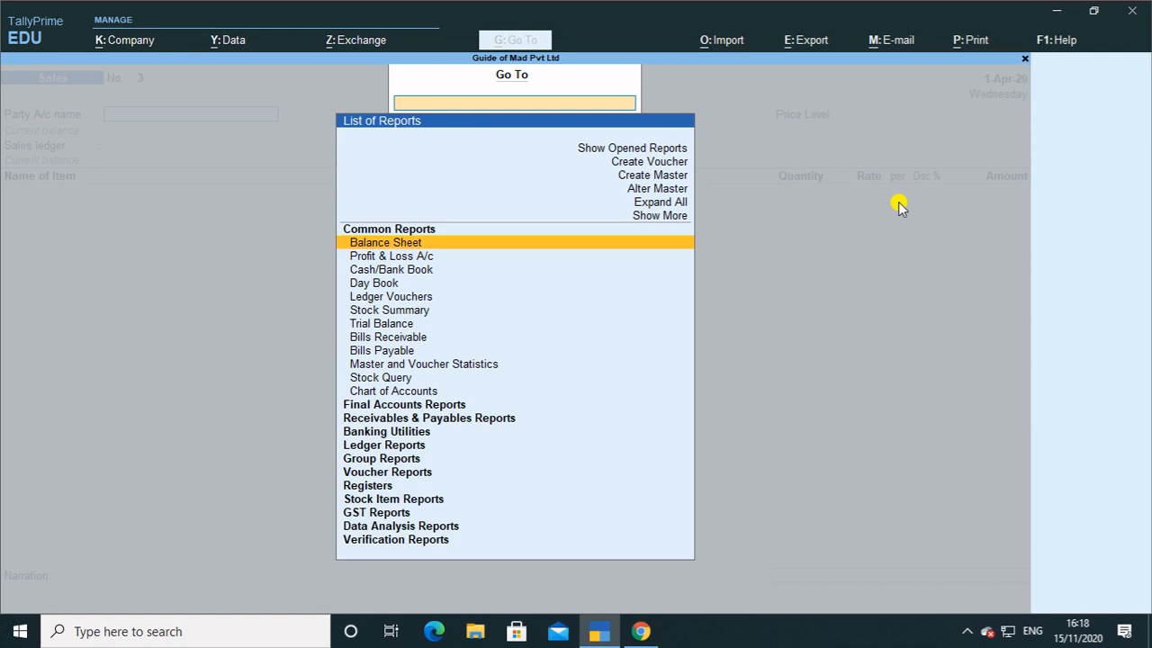
{"action": "type", "text": "Gst"}
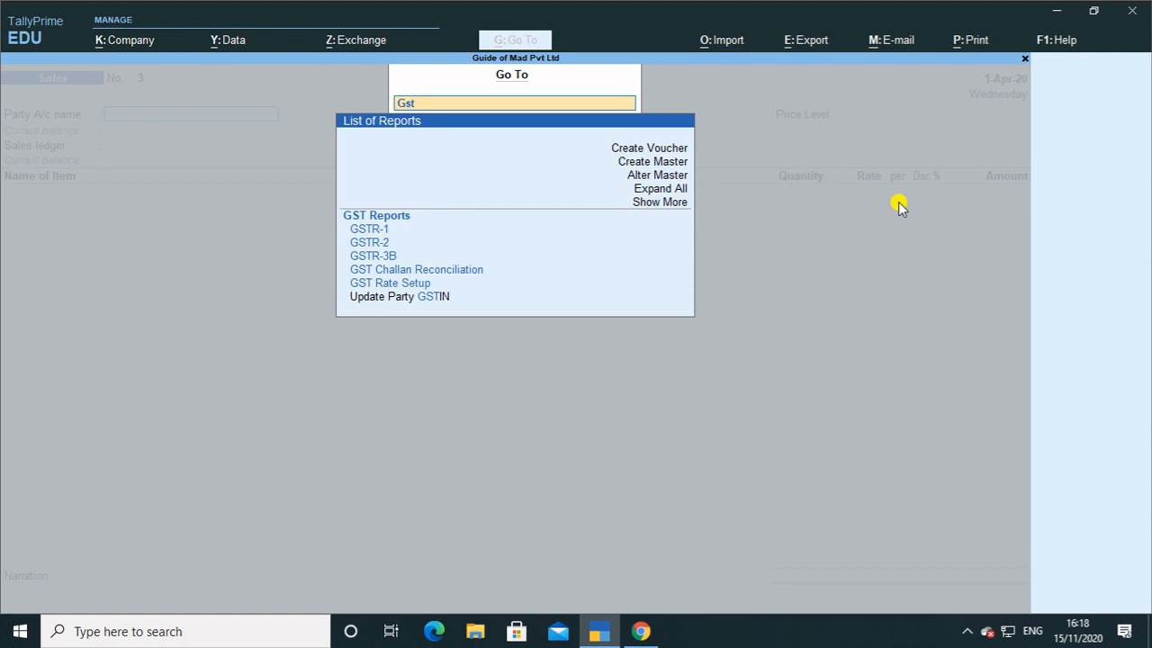
{"action": "key", "text": "Down"}
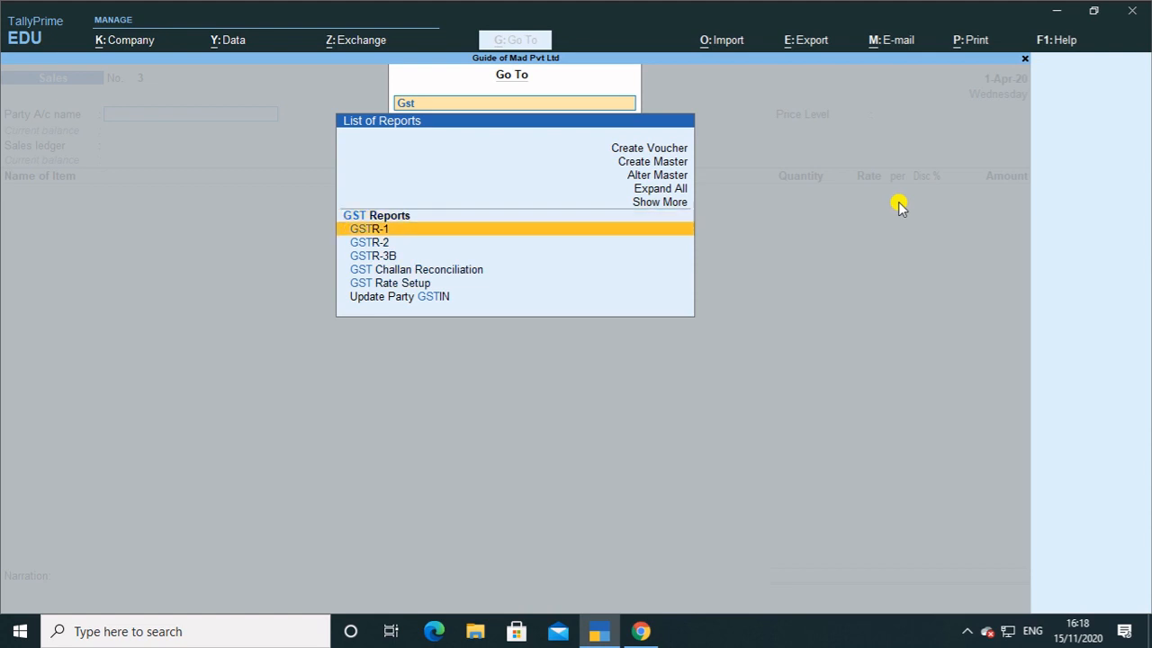
{"action": "key", "text": "Return"}
{"action": "key", "text": "Down"}
{"action": "key", "text": "Down"}
{"action": "key", "text": "Down"}
{"action": "key", "text": "Down"}
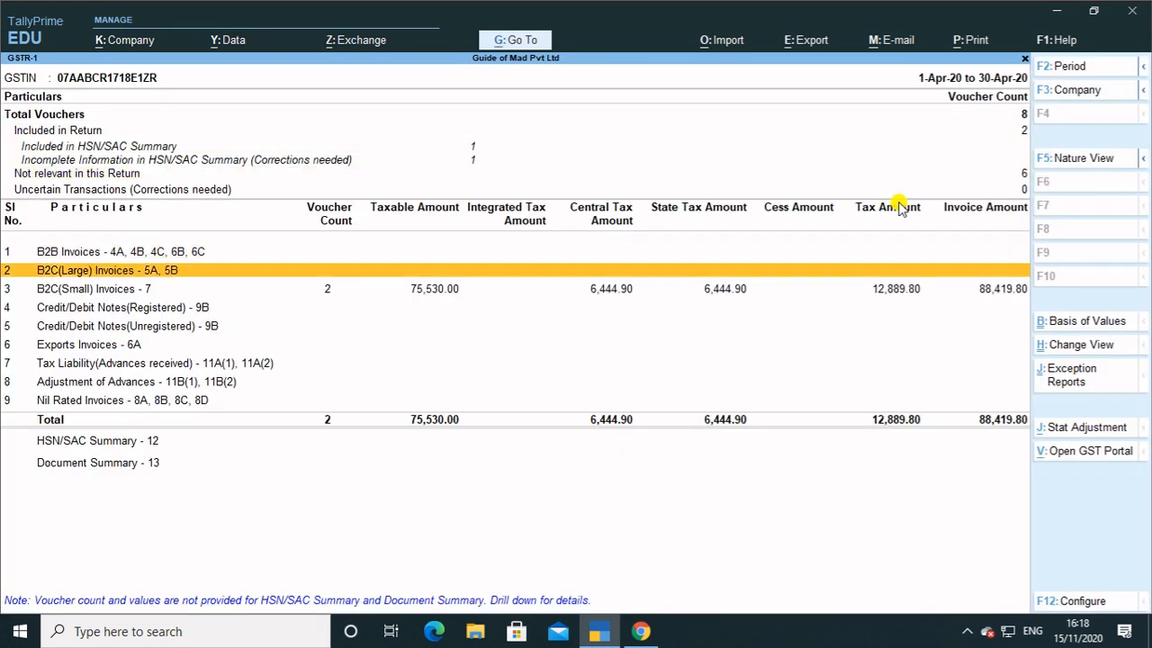
{"action": "key", "text": "Return"}
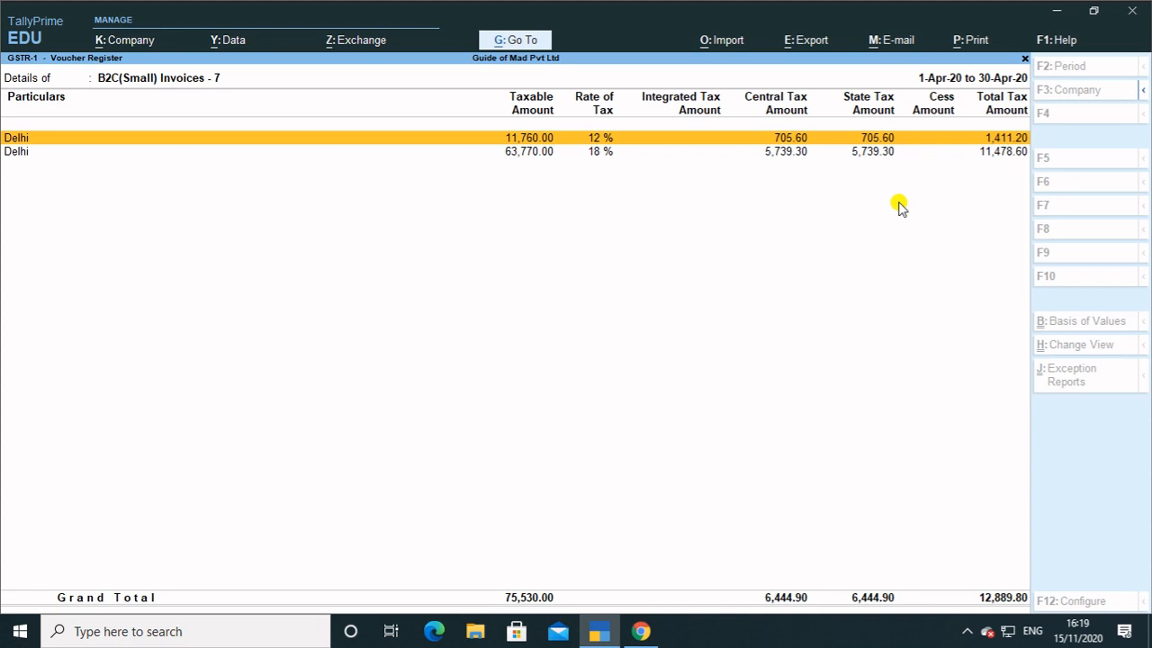
{"action": "key", "text": "Down"}
{"action": "key", "text": "Return"}
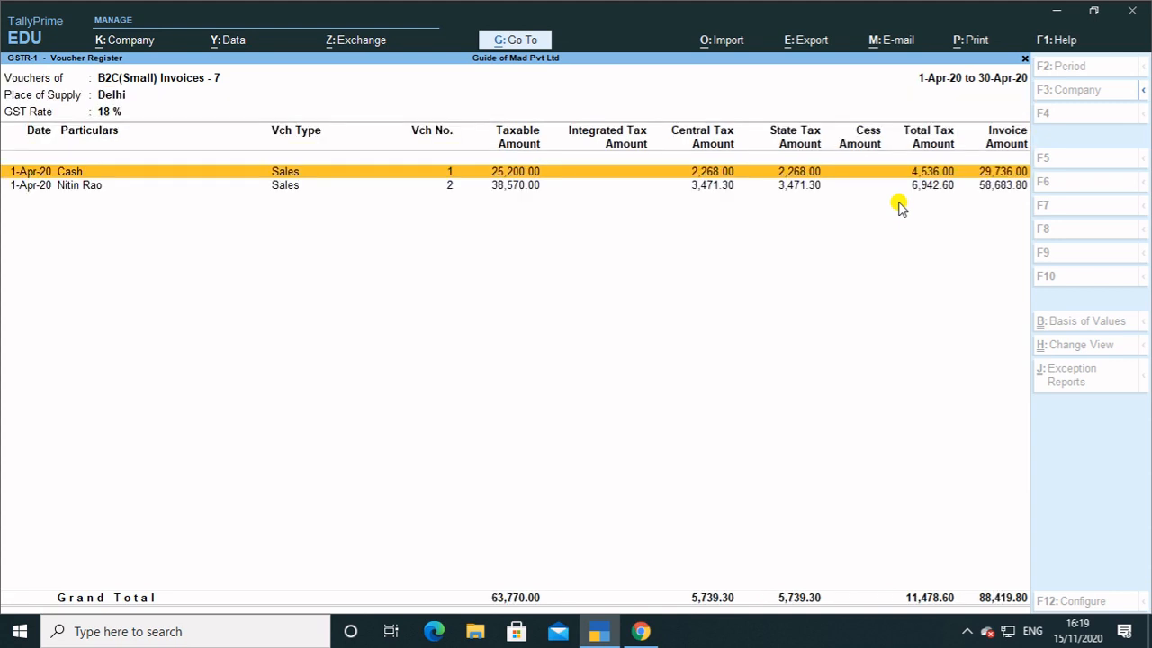
{"action": "key", "text": "Down"}
{"action": "key", "text": "Return"}
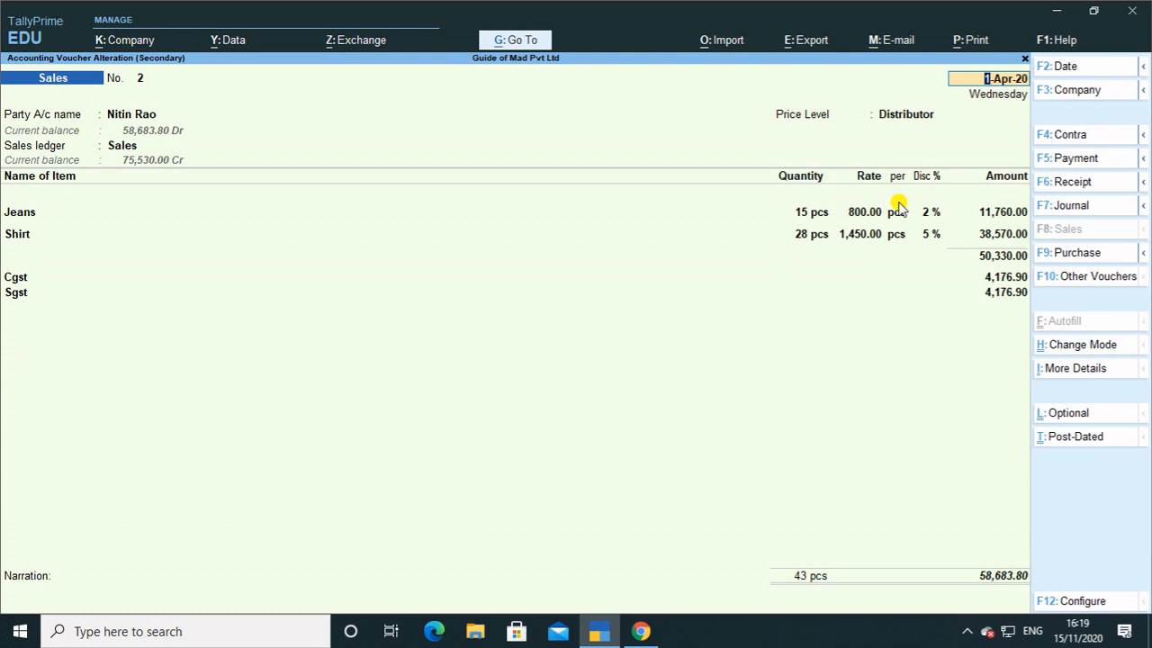
Preview the current voucher as a Tax Invoice and dismiss the resulting TDL error.
{"action": "key", "text": "alt+p"}
{"action": "key", "text": "Return"}
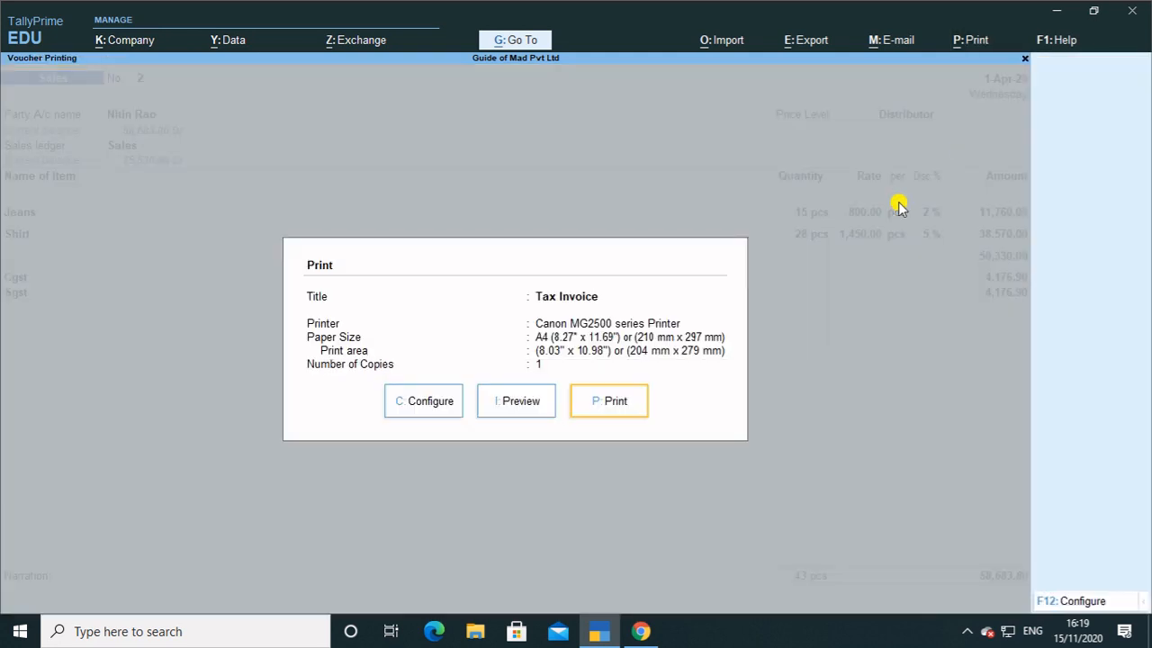
{"action": "key", "text": "i"}
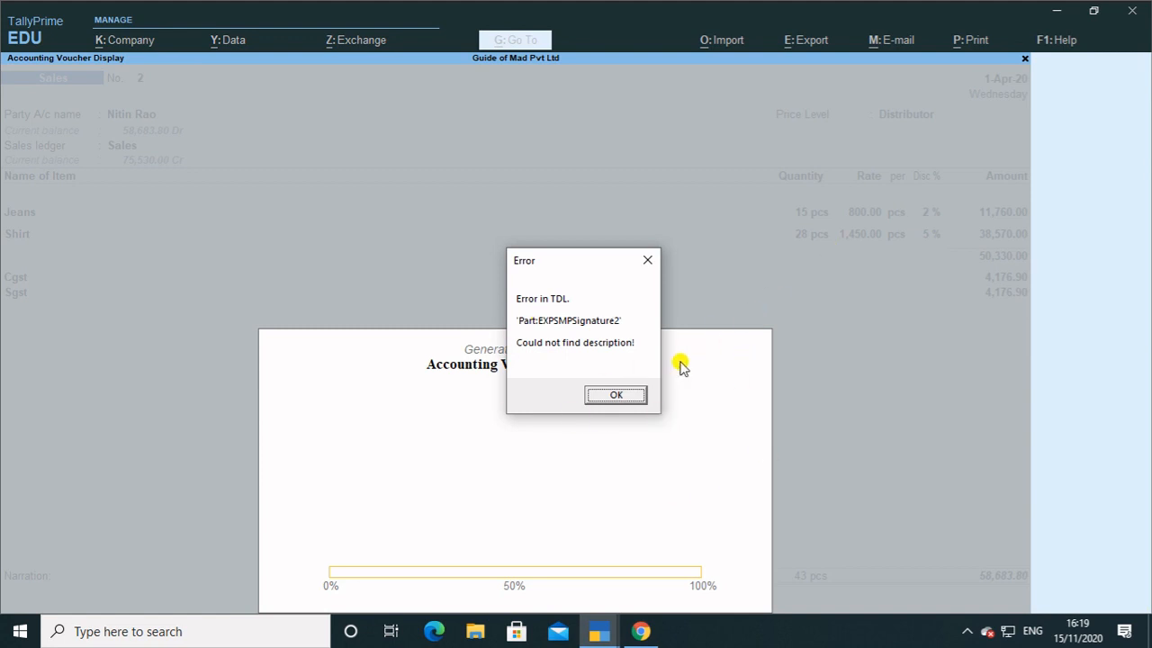
{"action": "key", "text": "Return"}
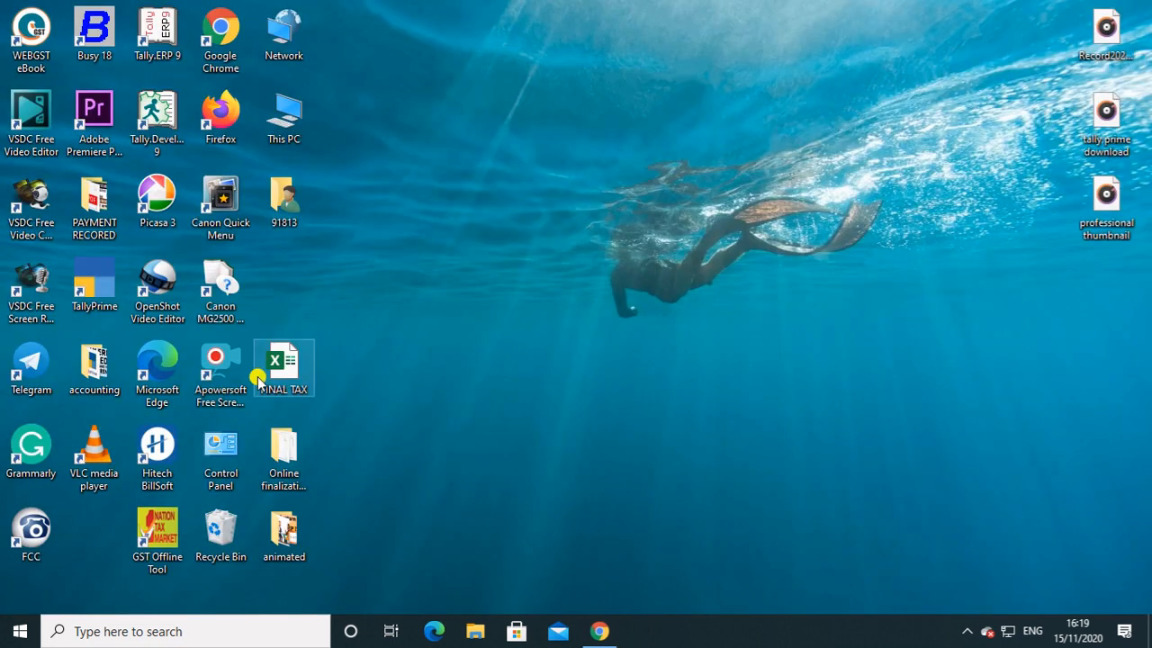
Relaunch TallyPrime from its desktop icon.
{"action": "double_click", "coordinate": [94, 284]}
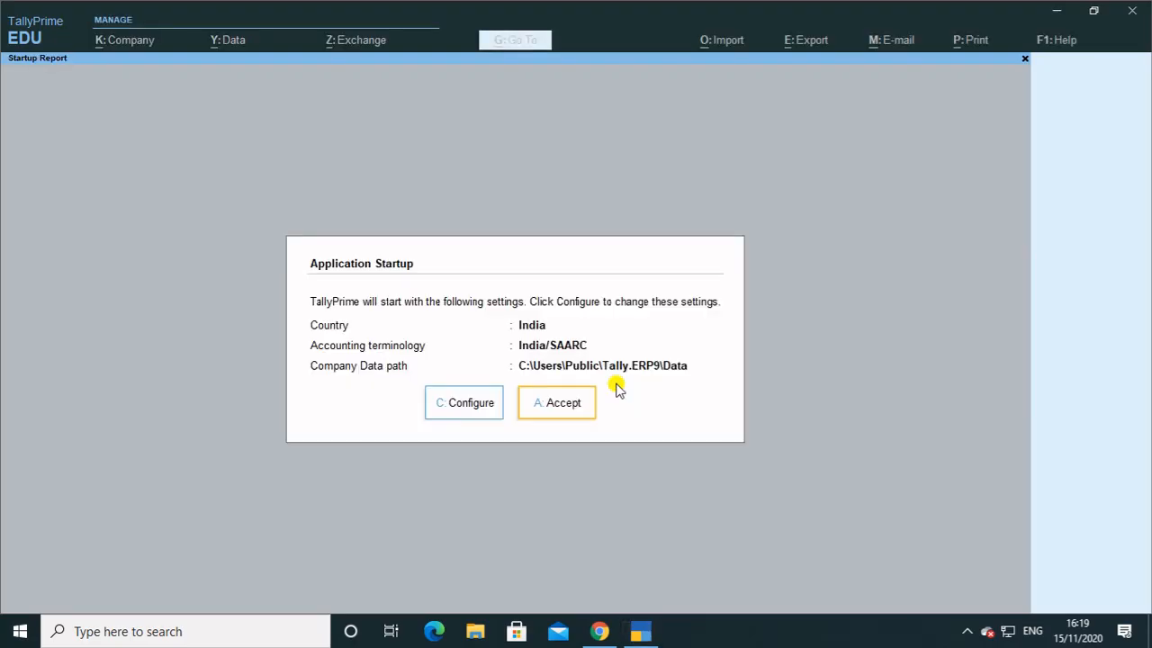
Accept startup settings in Educational Mode and stop newsignature.txt TDL loading on startup.
{"action": "left_click", "coordinate": [537, 401]}
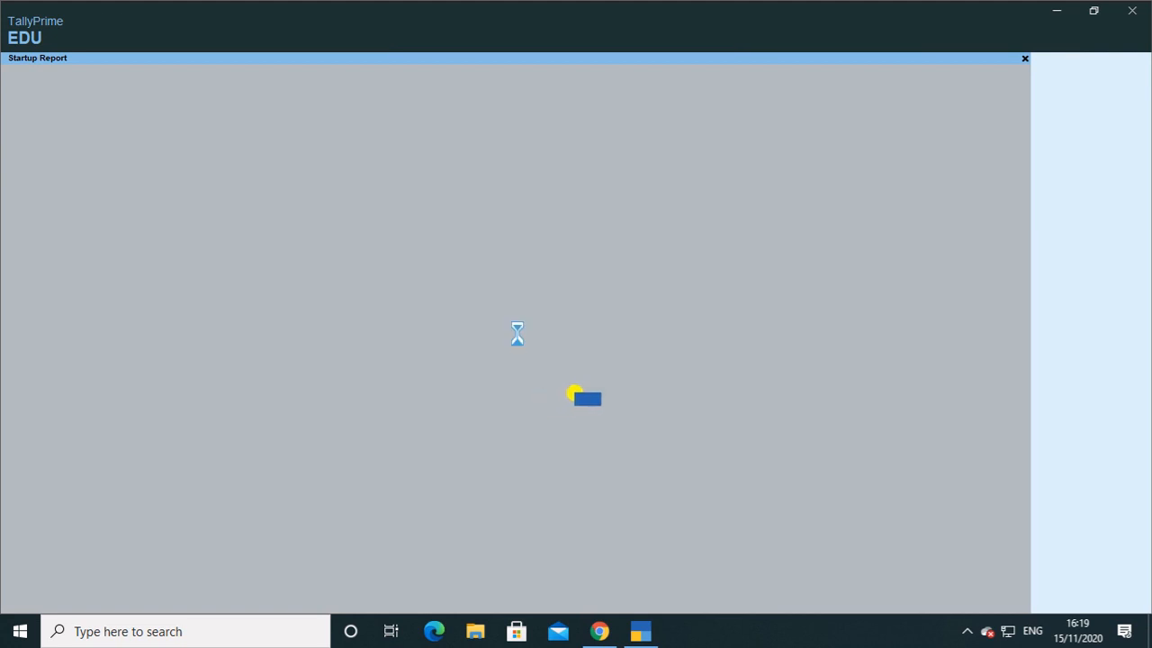
{"action": "left_click", "coordinate": [352, 380]}
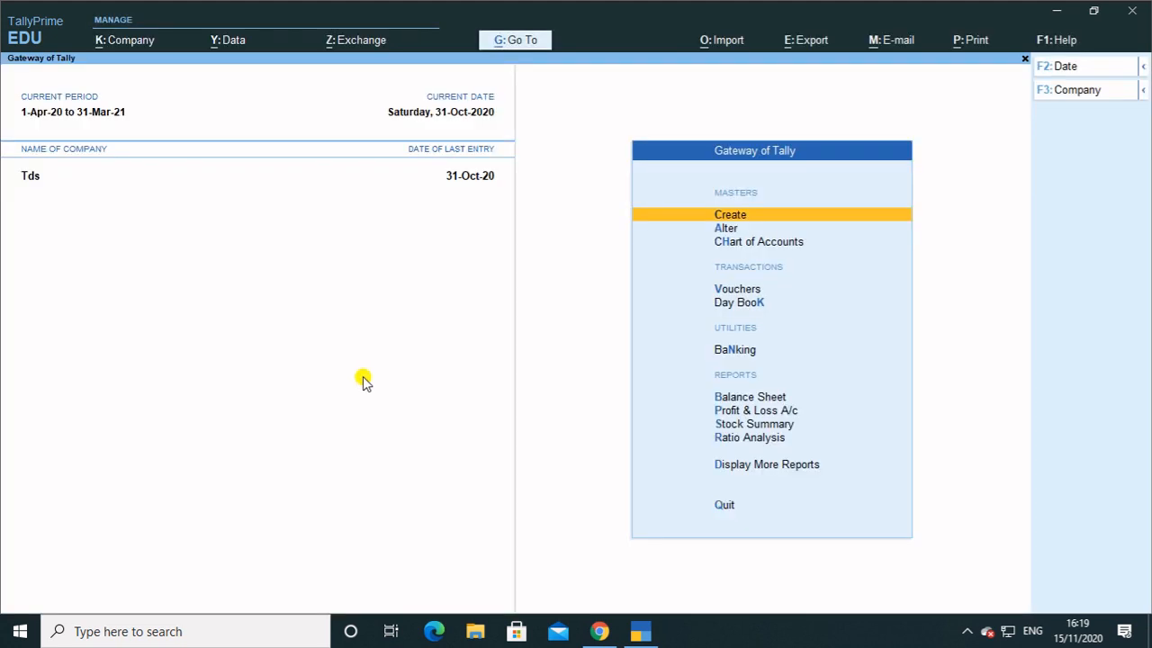
{"action": "left_click", "coordinate": [1058, 42]}
{"action": "key", "text": "Down"}
{"action": "key", "text": "Down"}
{"action": "key", "text": "Down"}
{"action": "key", "text": "Down"}
{"action": "key", "text": "Down"}
{"action": "key", "text": "Down"}
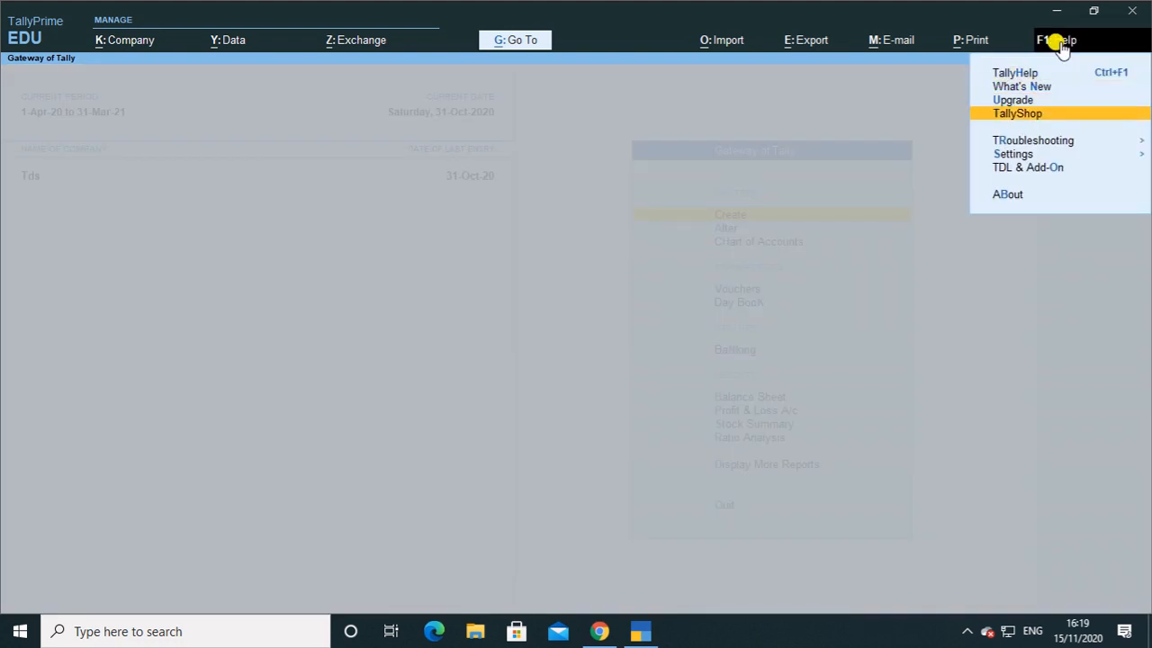
{"action": "key", "text": "Return"}
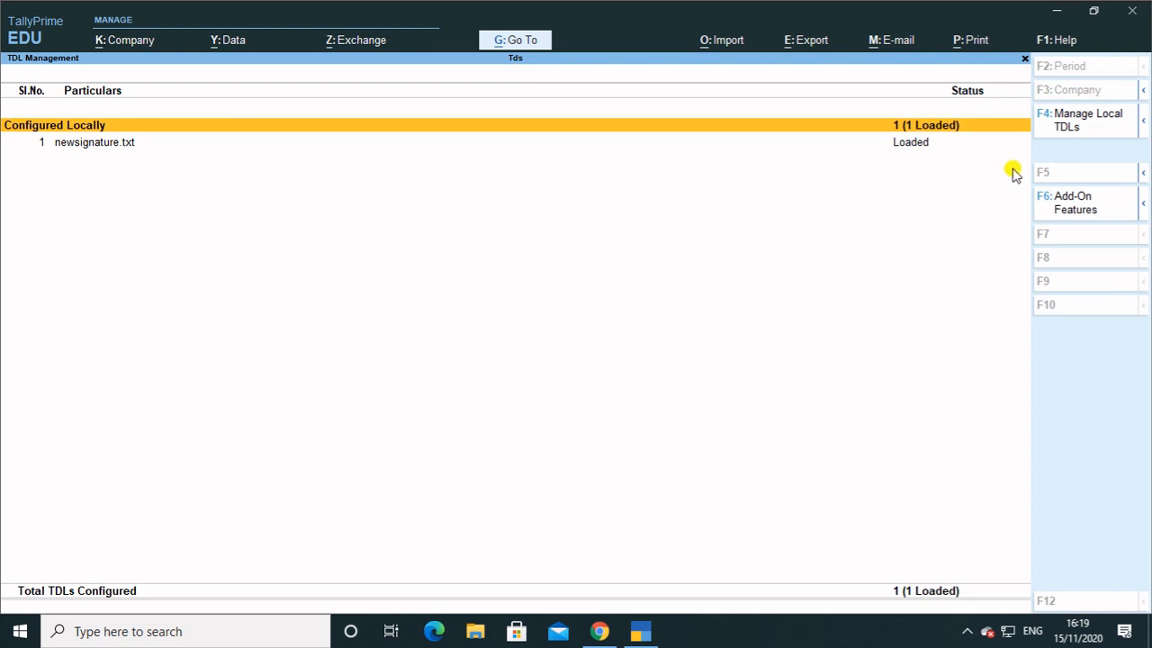
{"action": "left_click", "coordinate": [1085, 122]}
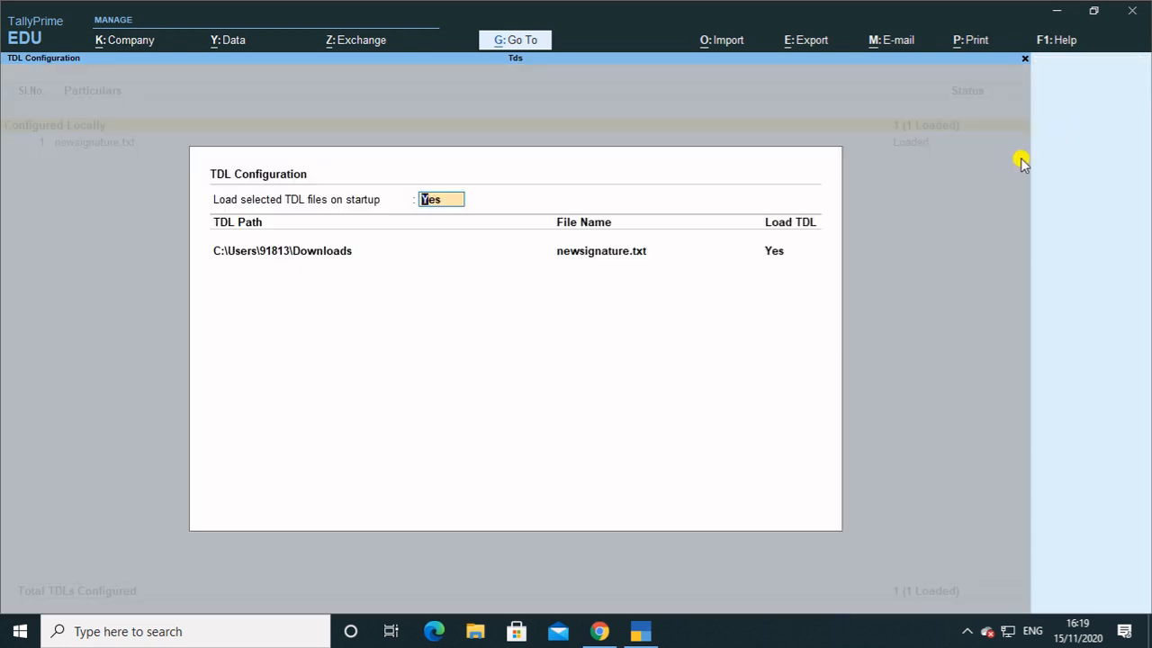
{"action": "type", "text": "n"}
{"action": "key", "text": "ctrl+a"}
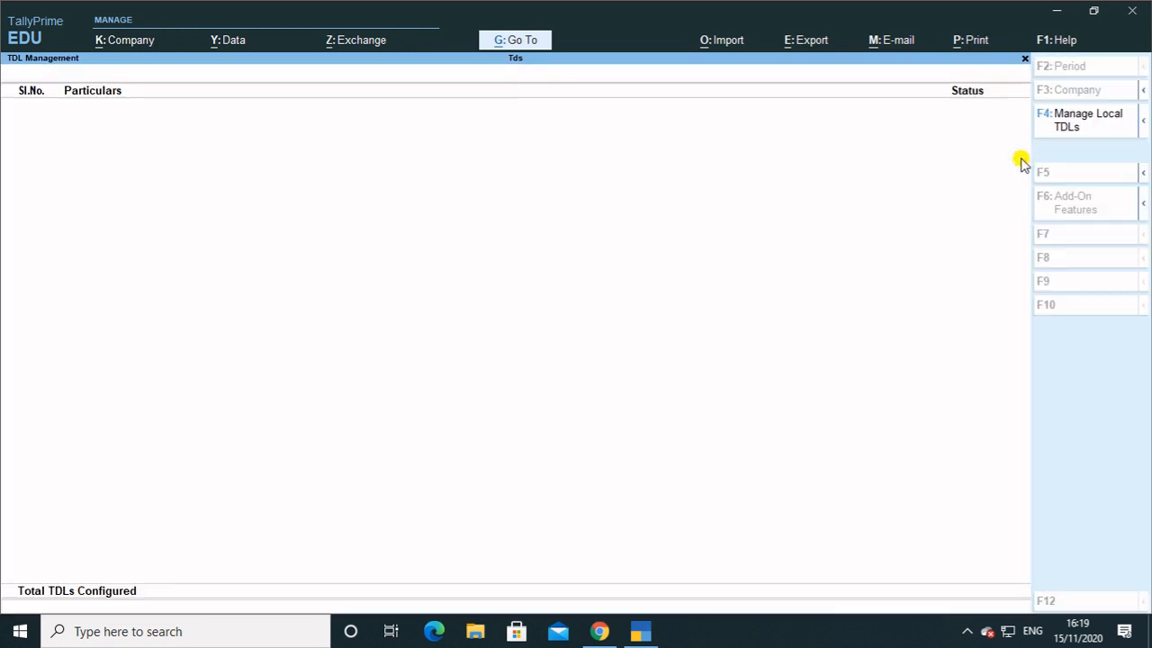
{"action": "key", "text": "Escape"}
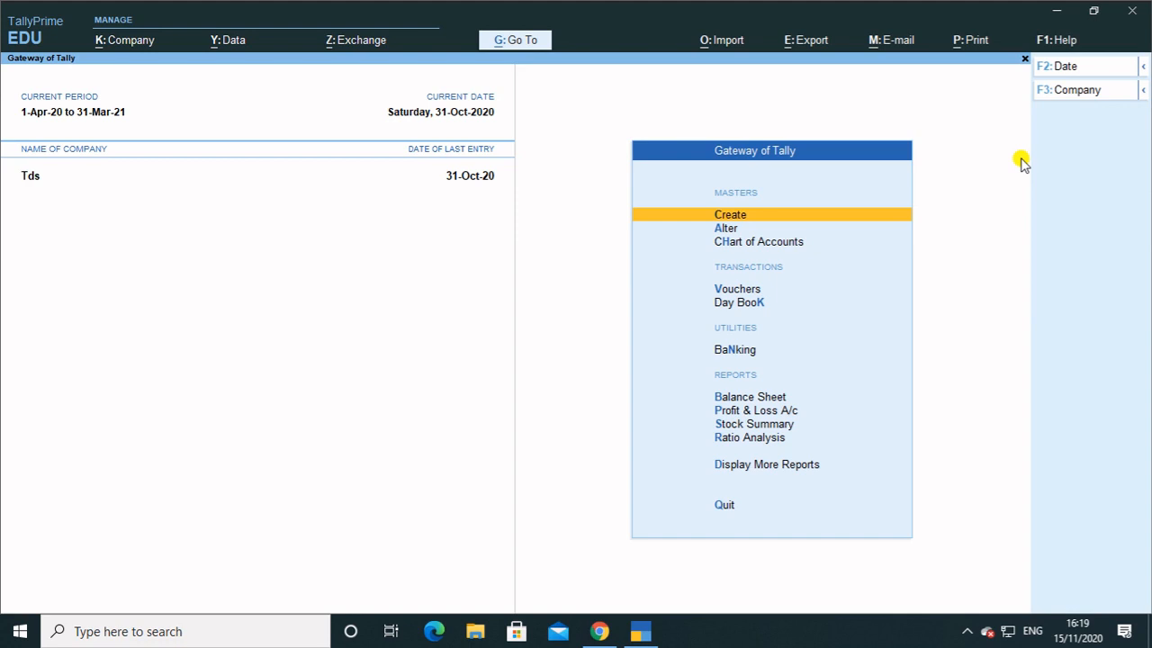
Glance at the Balance Sheet, then show the Day Book from 1-Apr-20 to 31-Oct-20.
{"action": "key", "text": "b"}
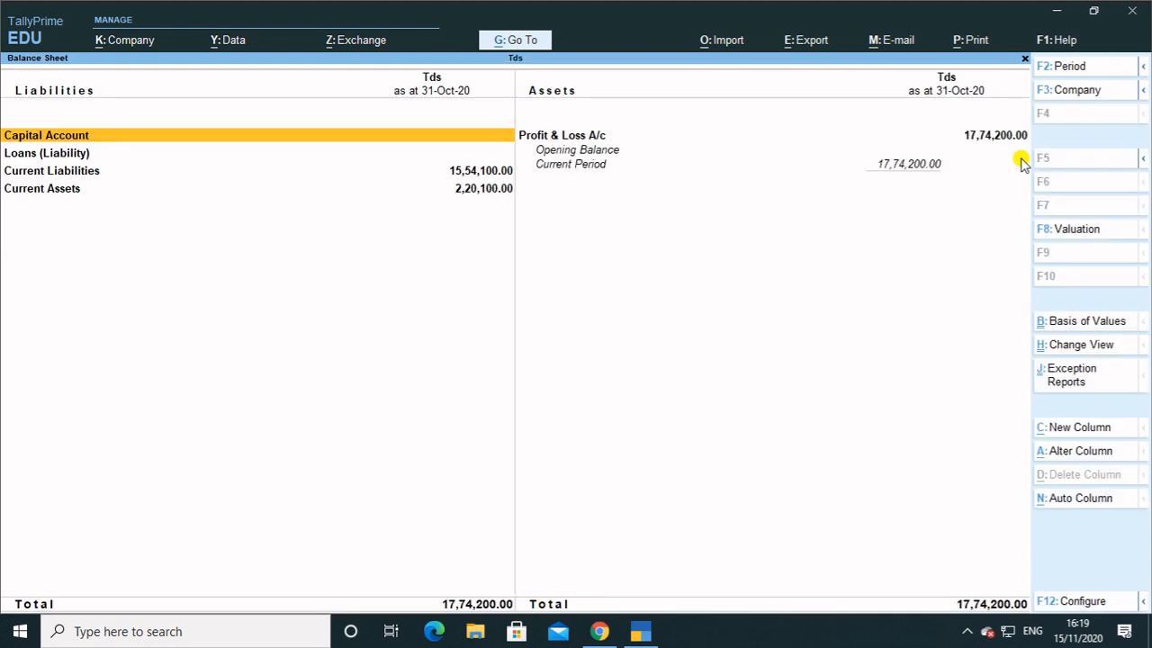
{"action": "key", "text": "Escape"}
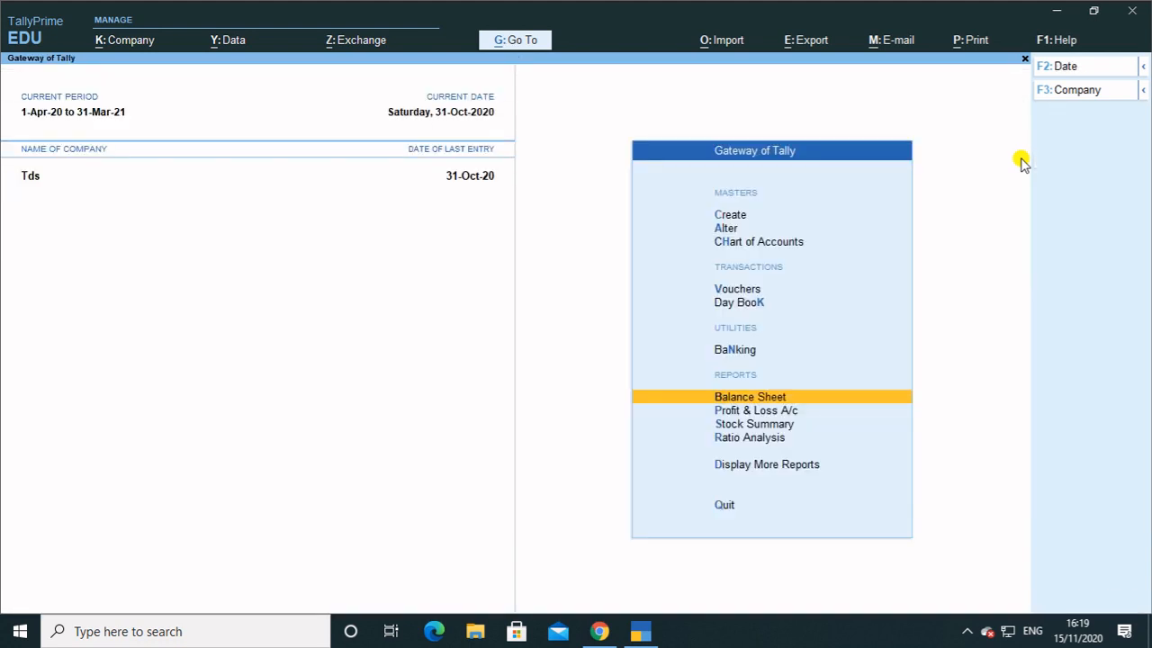
{"action": "key", "text": "k"}
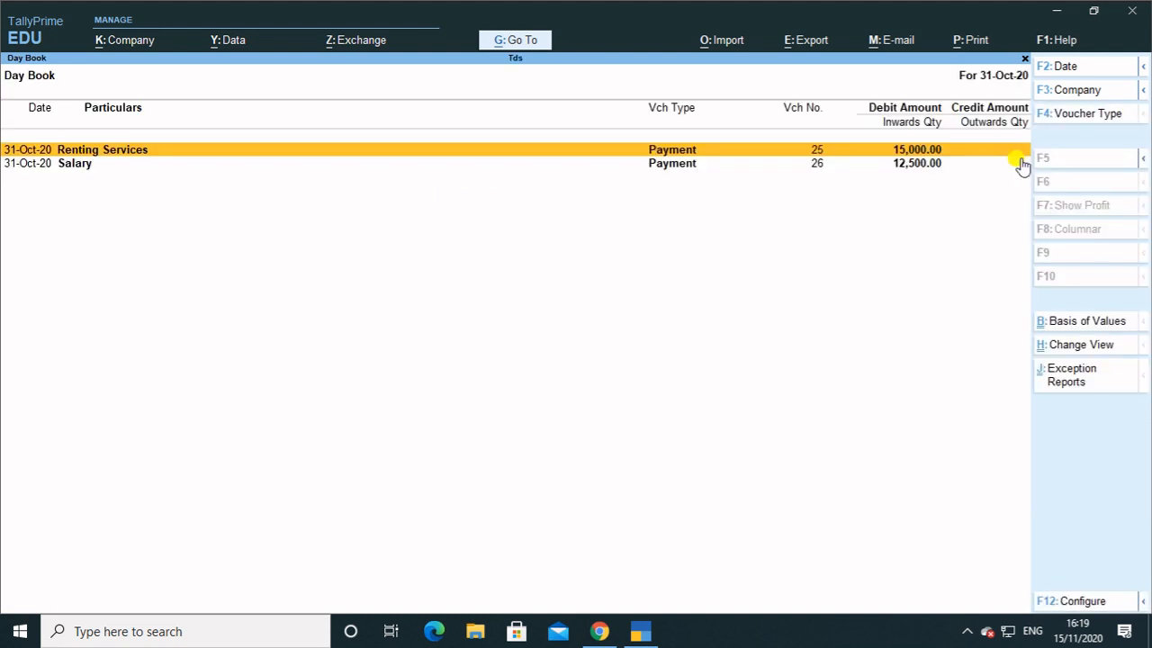
{"action": "key", "text": "F2"}
{"action": "key", "text": "space"}
{"action": "key", "text": "Return"}
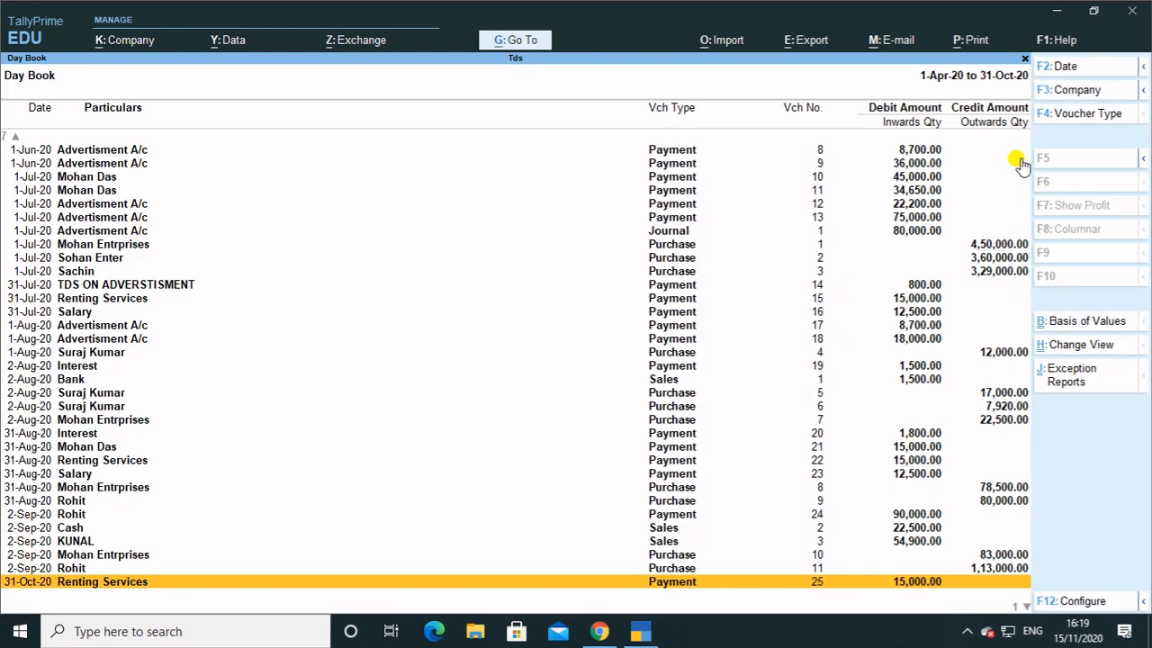
Review the 2-Sep-20 sales voucher 3 and browse the Day Book entries.
{"action": "key", "text": "Up"}
{"action": "key", "text": "Up"}
{"action": "key", "text": "Up"}
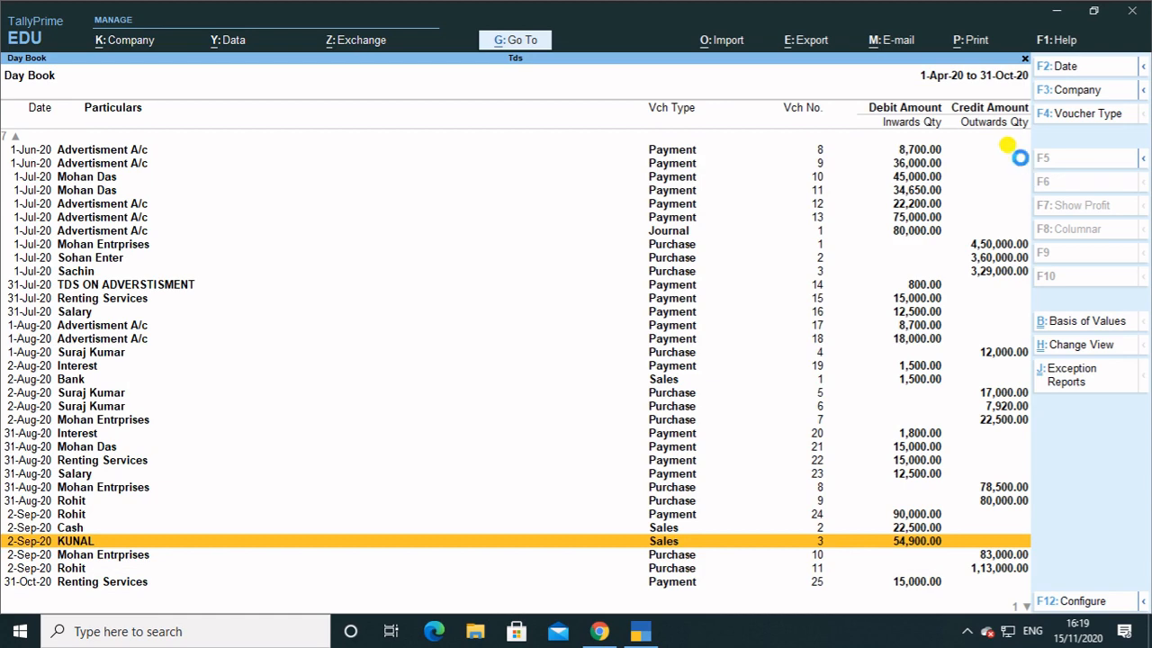
{"action": "key", "text": "Return"}
{"action": "key", "text": "Escape"}
{"action": "key", "text": "Up"}
{"action": "key", "text": "Up"}
{"action": "key", "text": "Up"}
{"action": "key", "text": "Up"}
{"action": "key", "text": "Up"}
{"action": "key", "text": "Up"}
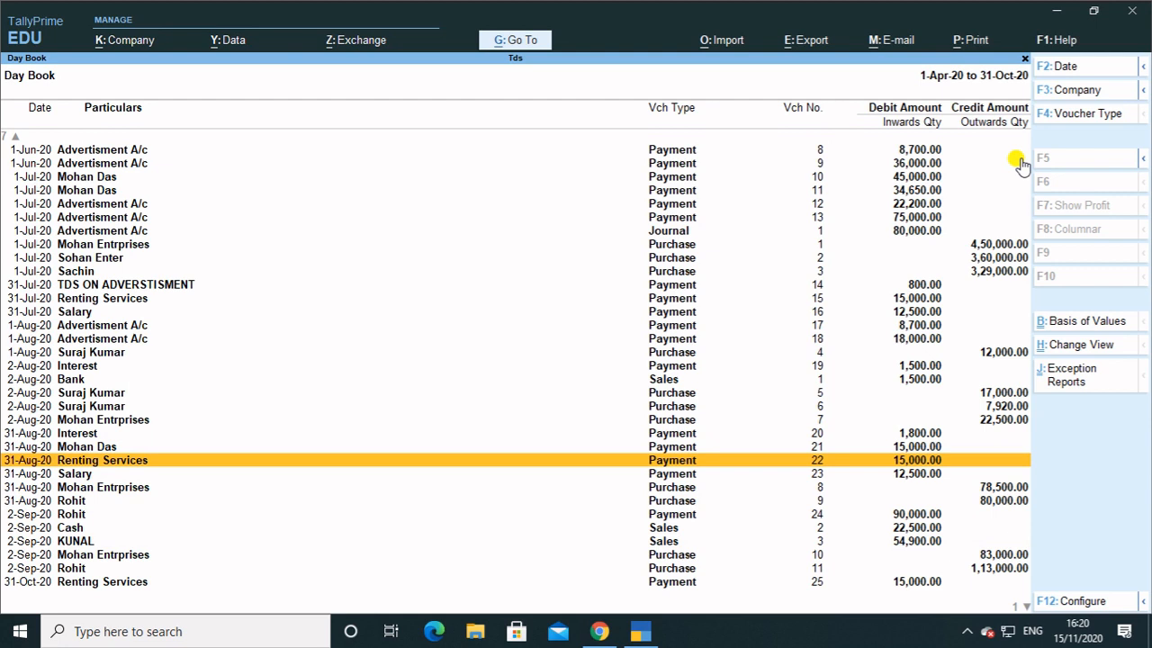
{"action": "key", "text": "Up"}
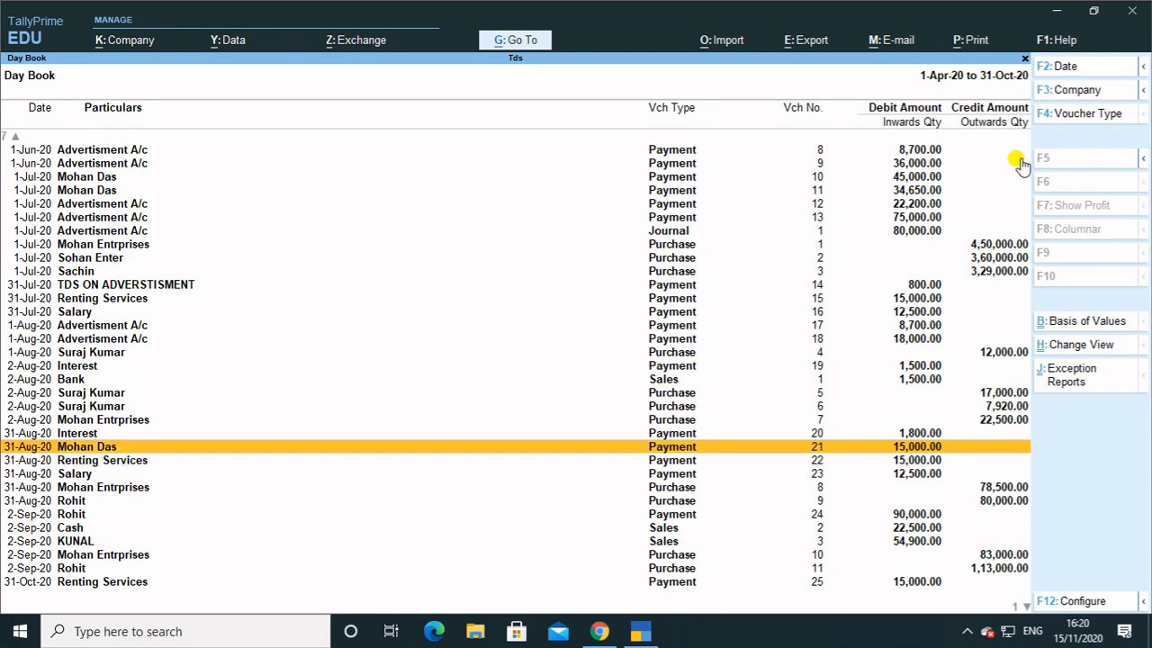
{"action": "key", "text": "Down"}
{"action": "key", "text": "Down"}
{"action": "key", "text": "Down"}
{"action": "key", "text": "Down"}
{"action": "key", "text": "Down"}
{"action": "key", "text": "Down"}
{"action": "key", "text": "Down"}
{"action": "key", "text": "Down"}
{"action": "key", "text": "Down"}
{"action": "key", "text": "Down"}
{"action": "key", "text": "Down"}
{"action": "key", "text": "Up"}
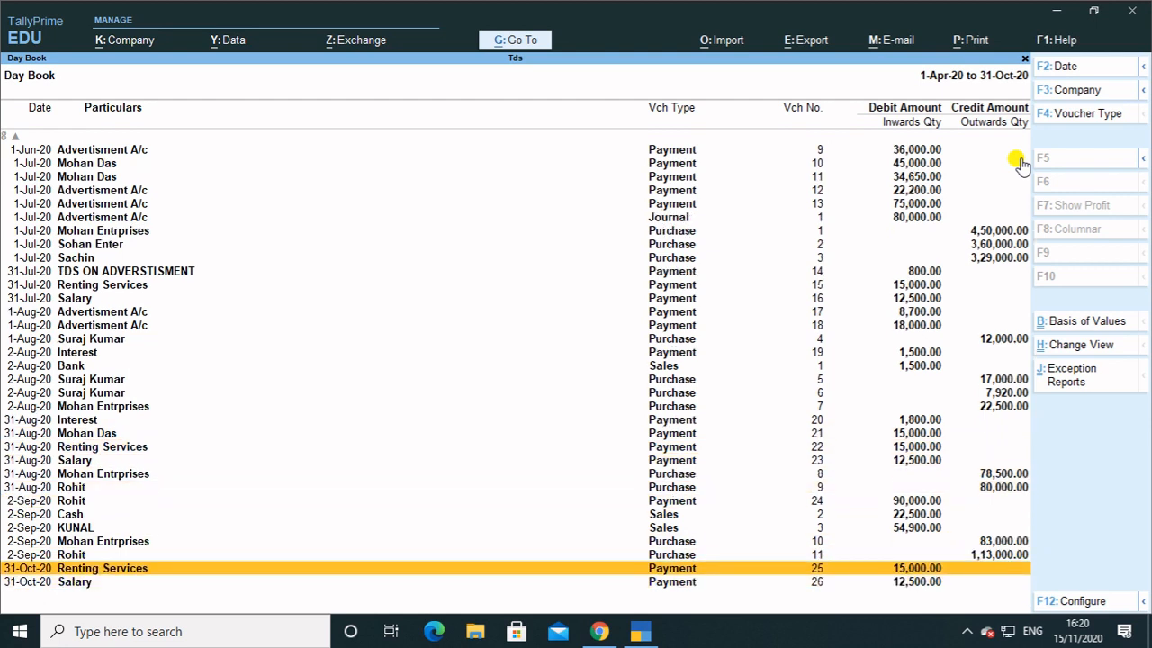
{"action": "key", "text": "Up"}
{"action": "key", "text": "Up"}
{"action": "key", "text": "Up"}
{"action": "key", "text": "Up"}
{"action": "key", "text": "Up"}
{"action": "key", "text": "Up"}
{"action": "key", "text": "Up"}
{"action": "key", "text": "Up"}
{"action": "key", "text": "Up"}
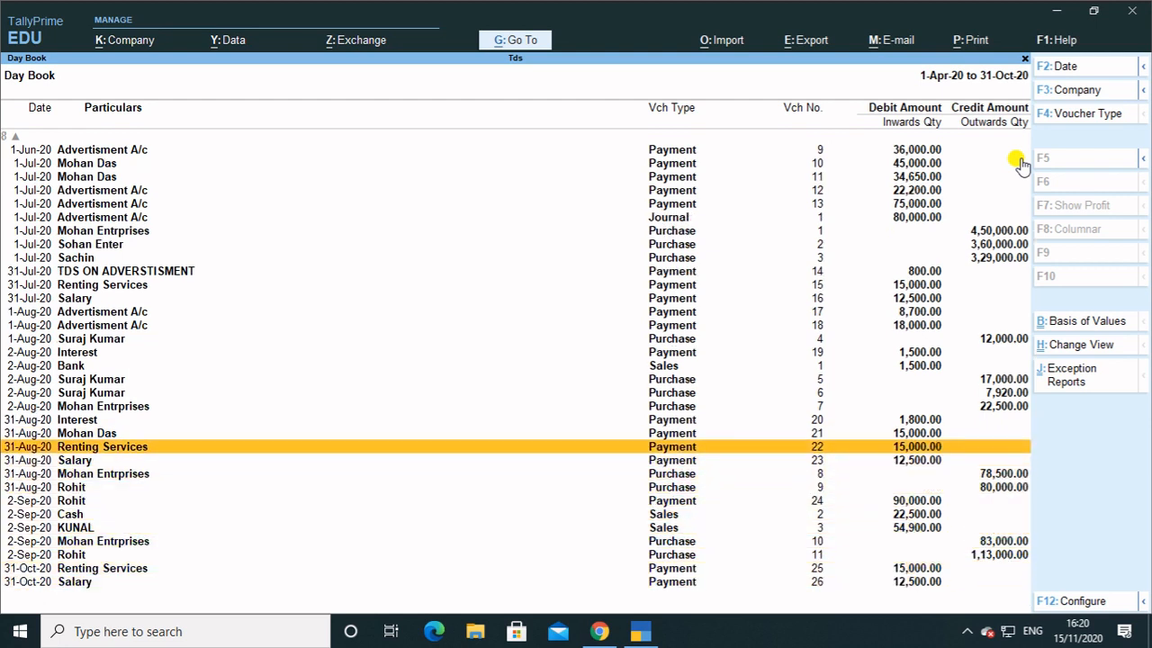
{"action": "key", "text": "Up"}
{"action": "key", "text": "Up"}
Filter the Day Book to Sales vouchers and review the Bank and Cash vouchers.
{"action": "key", "text": "F4"}
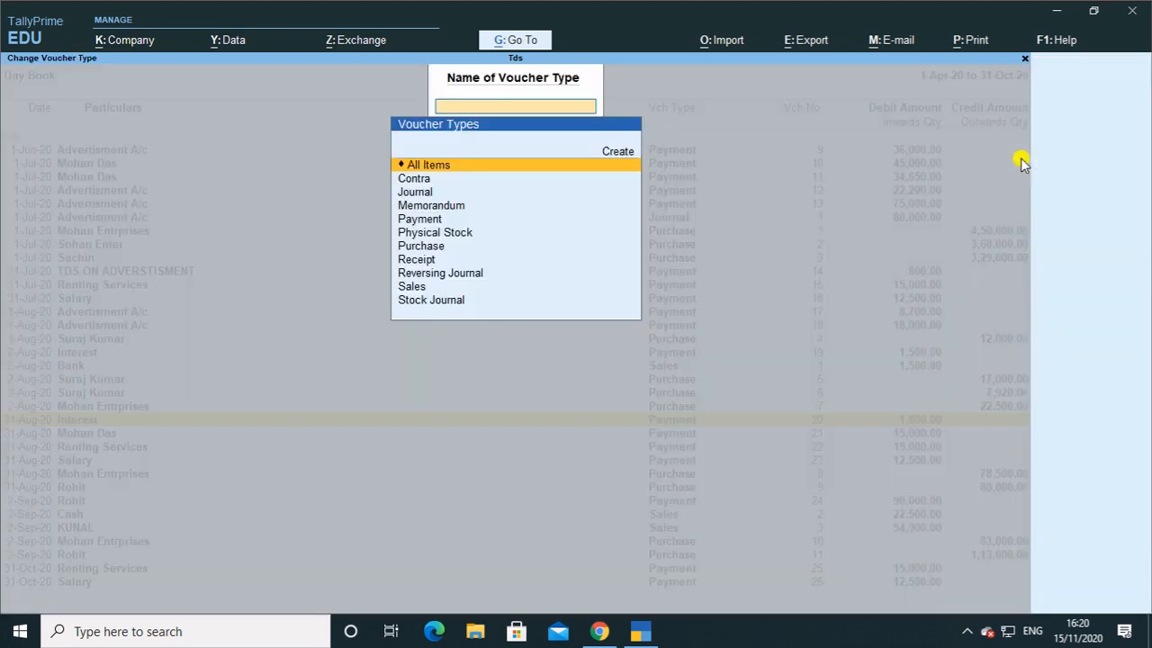
{"action": "type", "text": "sa"}
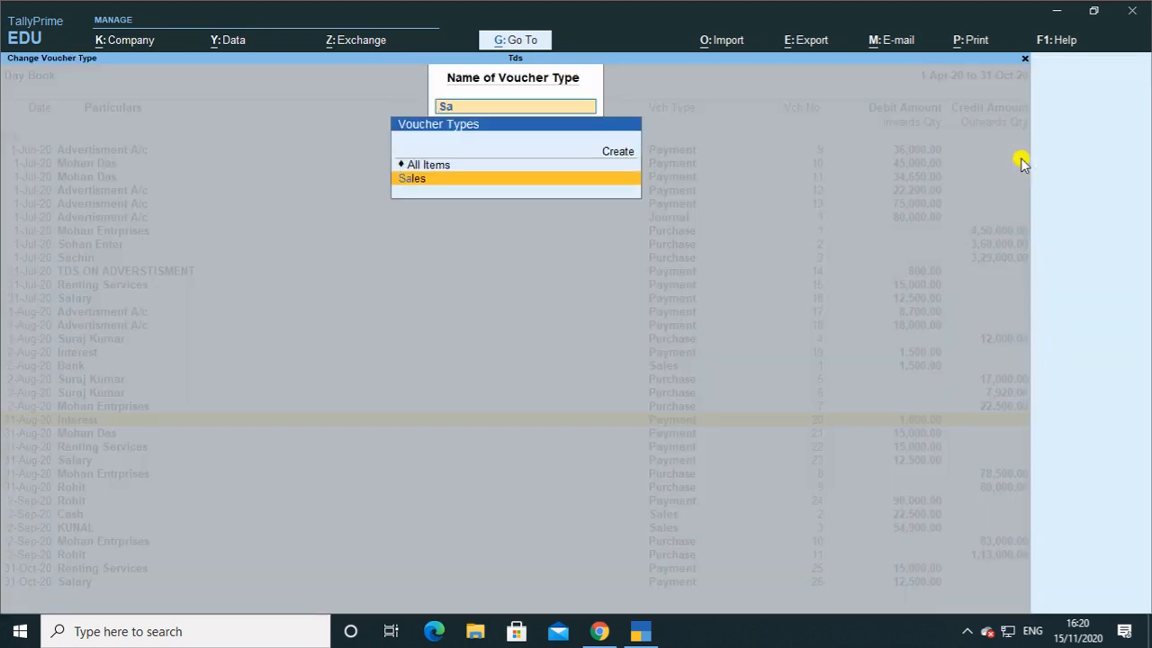
{"action": "key", "text": "Return"}
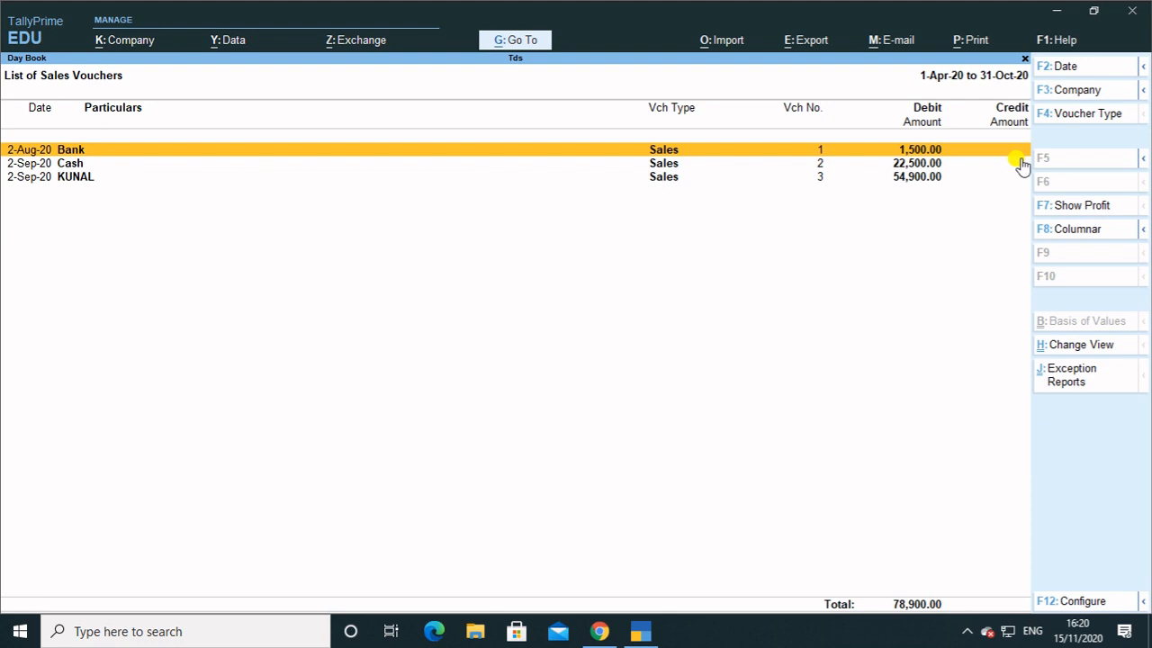
{"action": "key", "text": "F2"}
{"action": "key", "text": "BackSpace"}
{"action": "key", "text": "Escape"}
{"action": "key", "text": "Return"}
{"action": "key", "text": "Escape"}
{"action": "key", "text": "Down"}
{"action": "key", "text": "Down"}
{"action": "key", "text": "Up"}
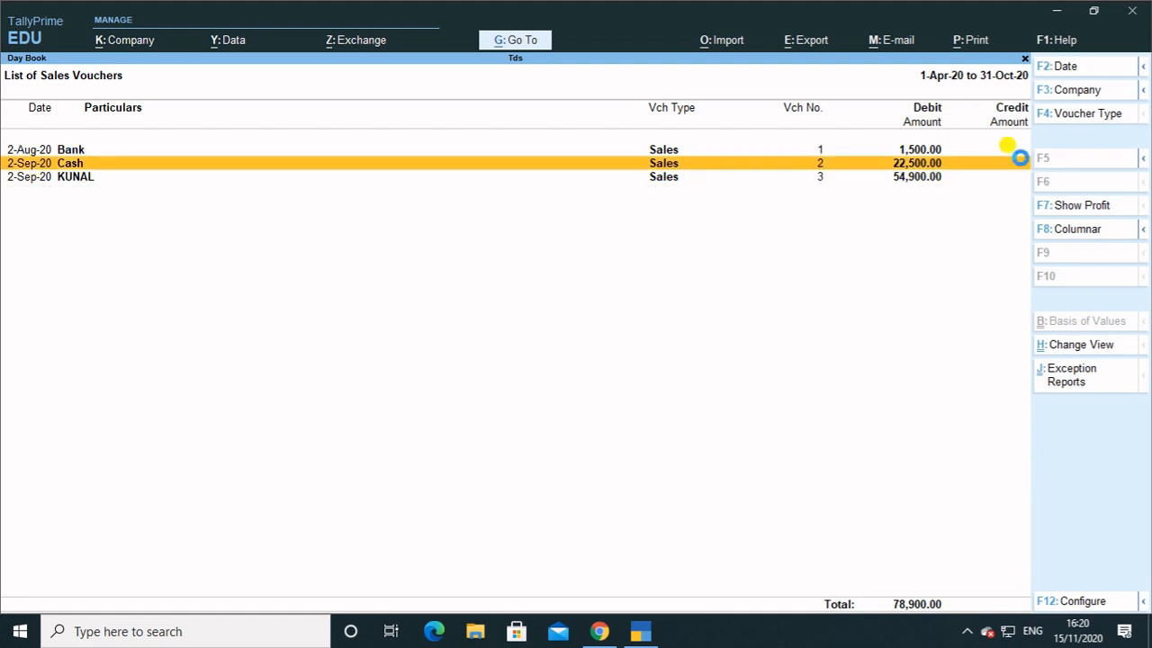
{"action": "key", "text": "Return"}
{"action": "key", "text": "Escape"}
{"action": "key", "text": "Escape"}
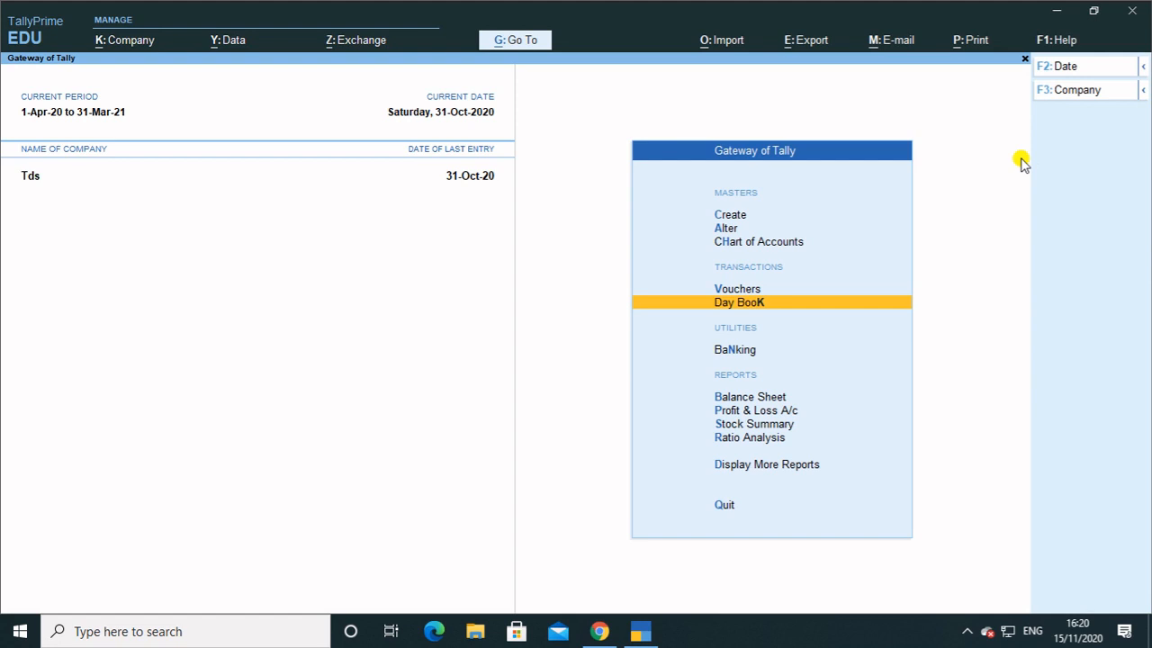
Look at the TDS reports list, then shut the Tds company.
{"action": "key", "text": "d"}
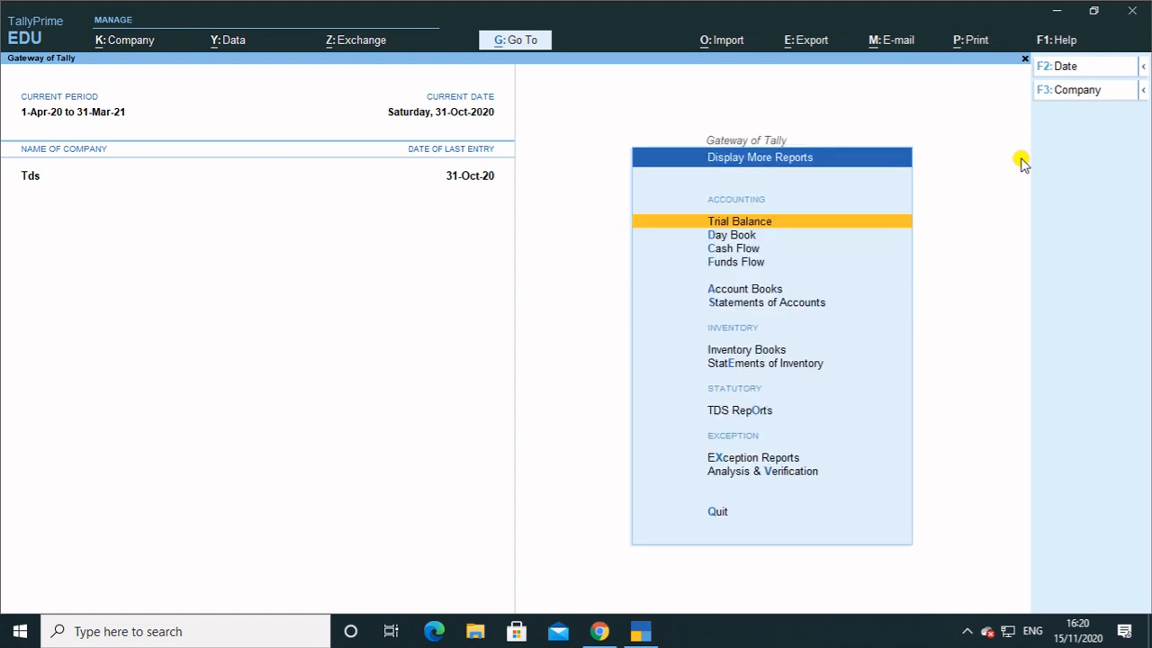
{"action": "key", "text": "o"}
{"action": "key", "text": "Escape"}
{"action": "key", "text": "Escape"}
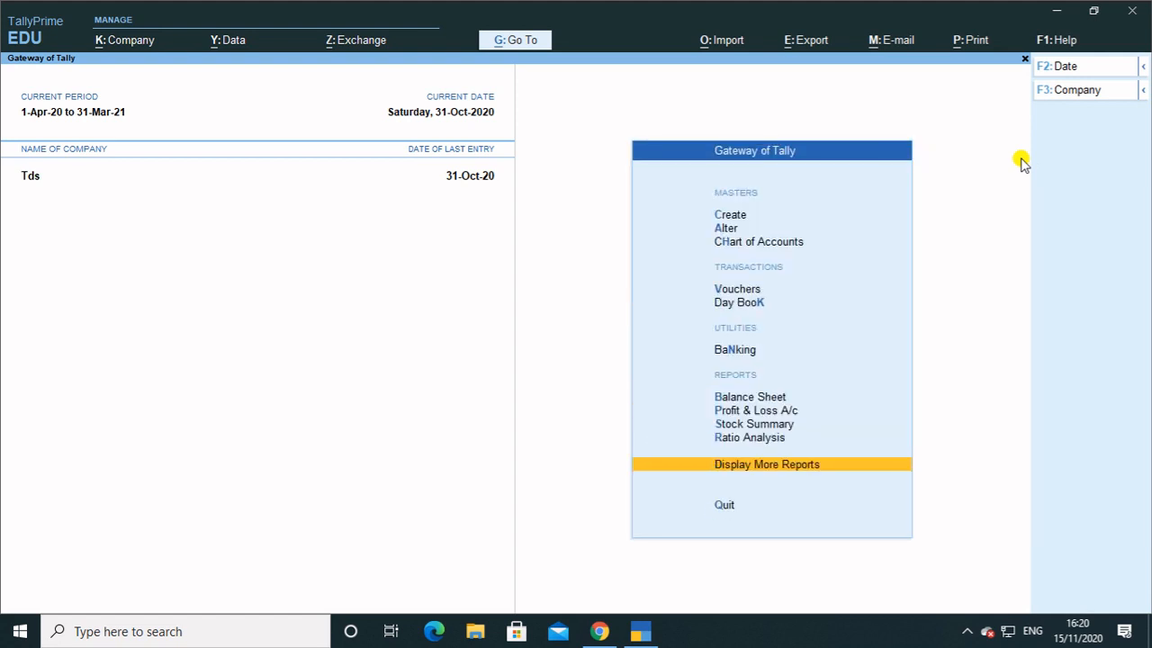
{"action": "key", "text": "ctrl"}
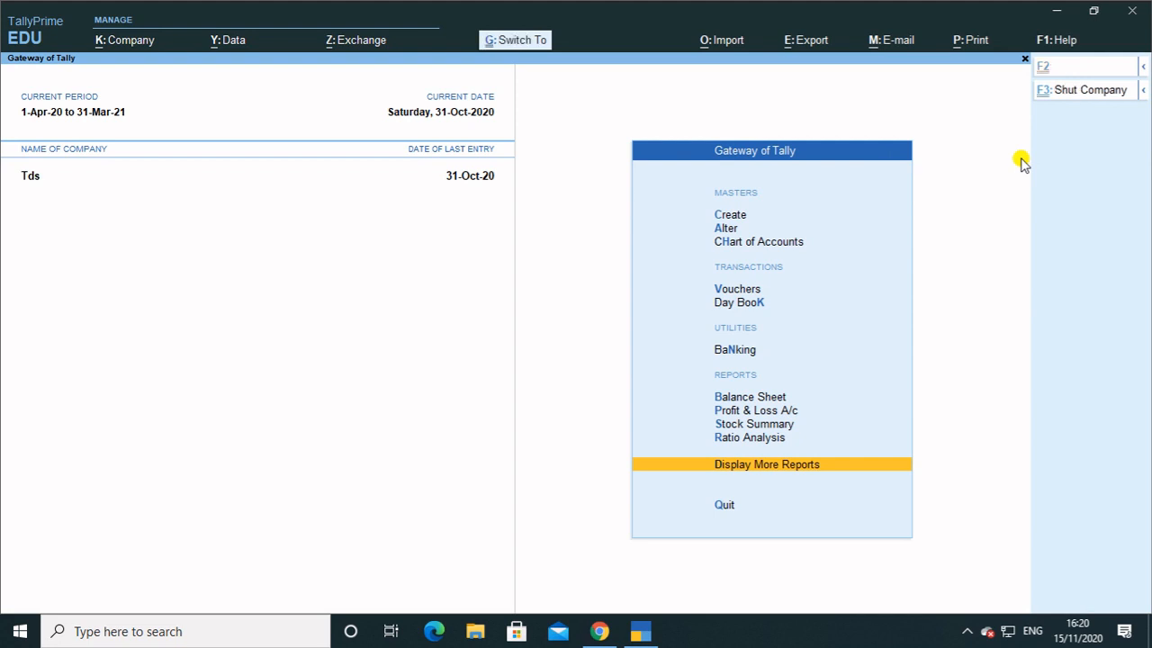
{"action": "key", "text": "ctrl+F3"}
{"action": "key", "text": "Return"}
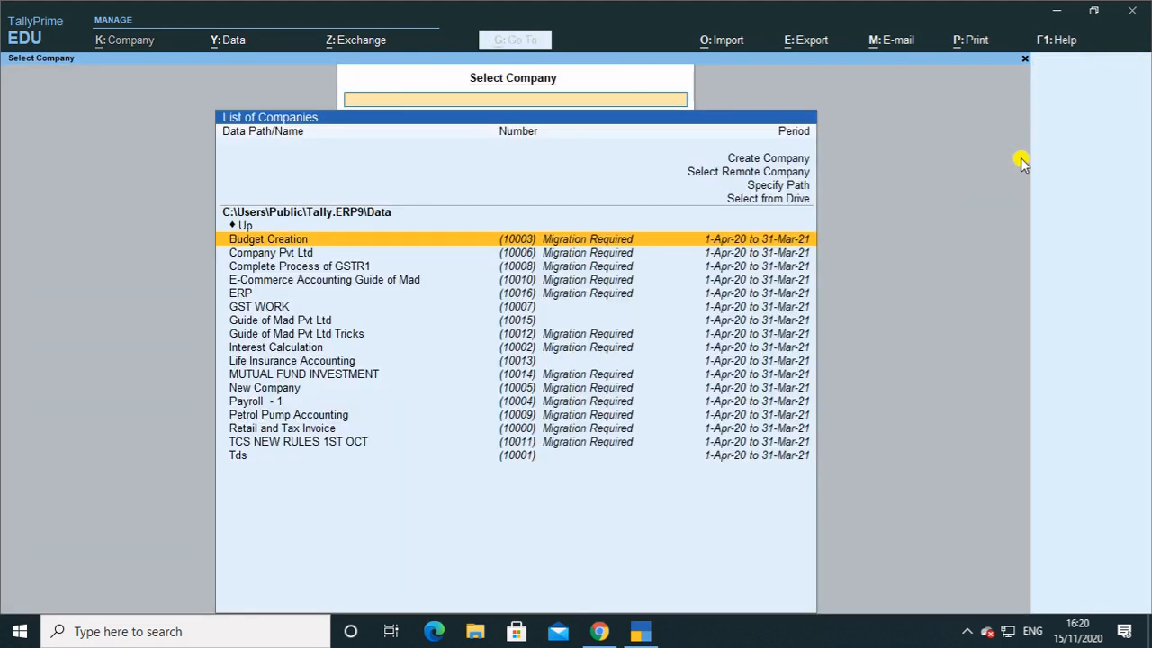
Select Guide of Mad Pvt Ltd and log in with the username and password.
{"action": "key", "text": "Down"}
{"action": "key", "text": "Down"}
{"action": "key", "text": "Down"}
{"action": "key", "text": "Down"}
{"action": "key", "text": "Down"}
{"action": "key", "text": "Down"}
{"action": "key", "text": "Return"}
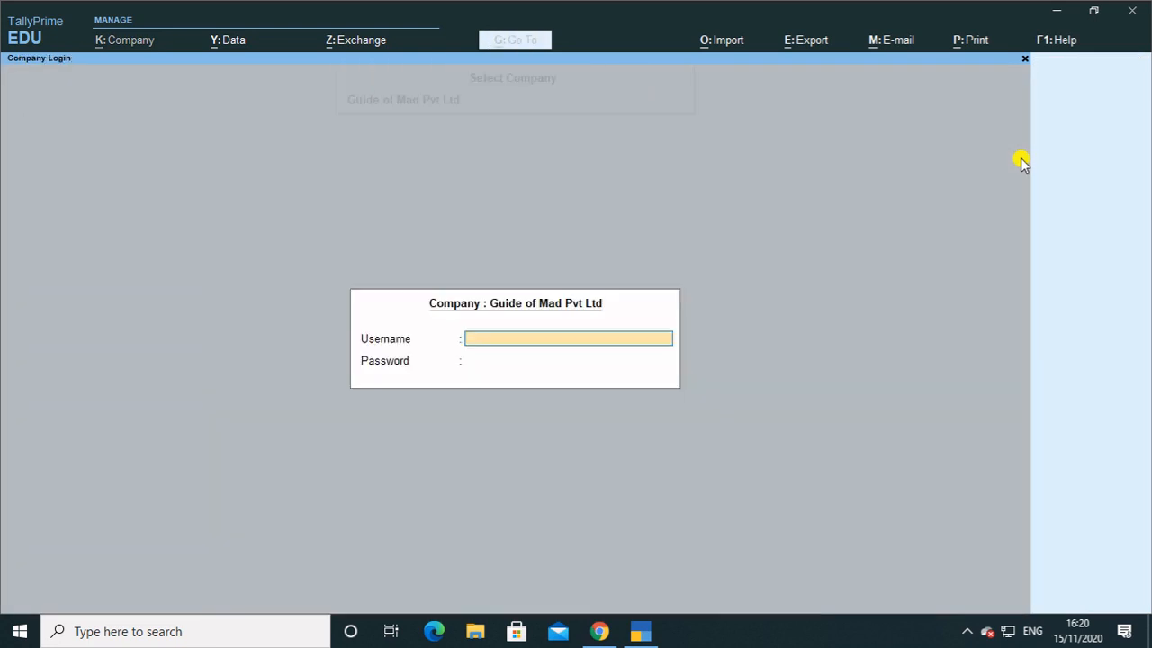
{"action": "type", "text": "abhishek"}
{"action": "key", "text": "Return"}
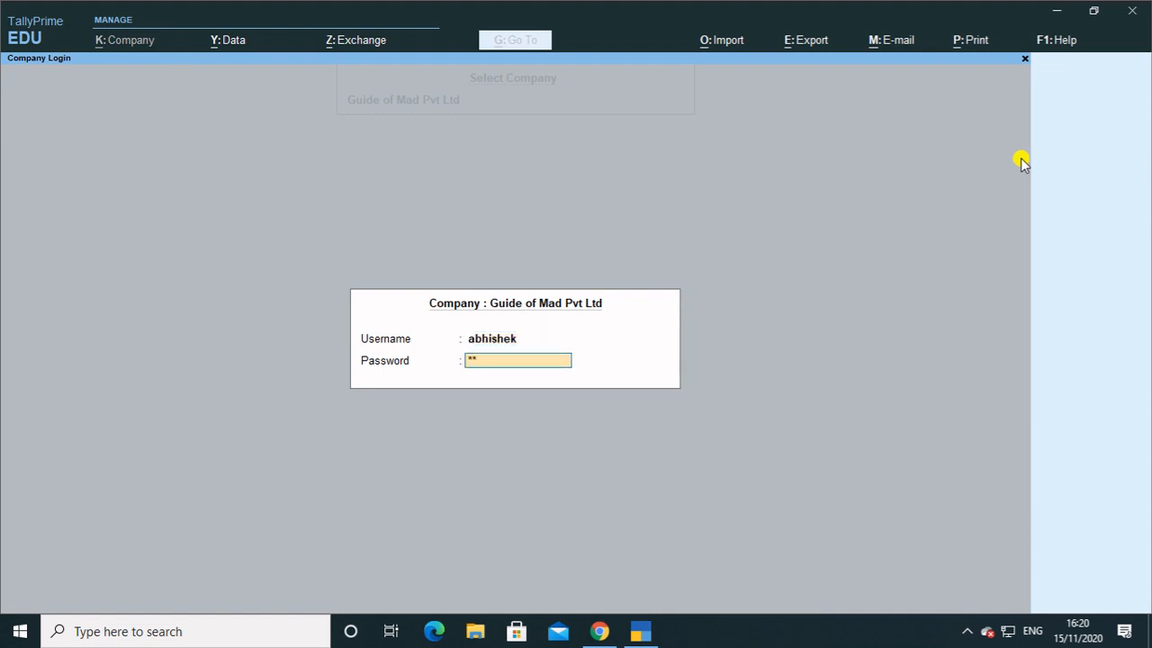
{"action": "key", "text": "Return"}
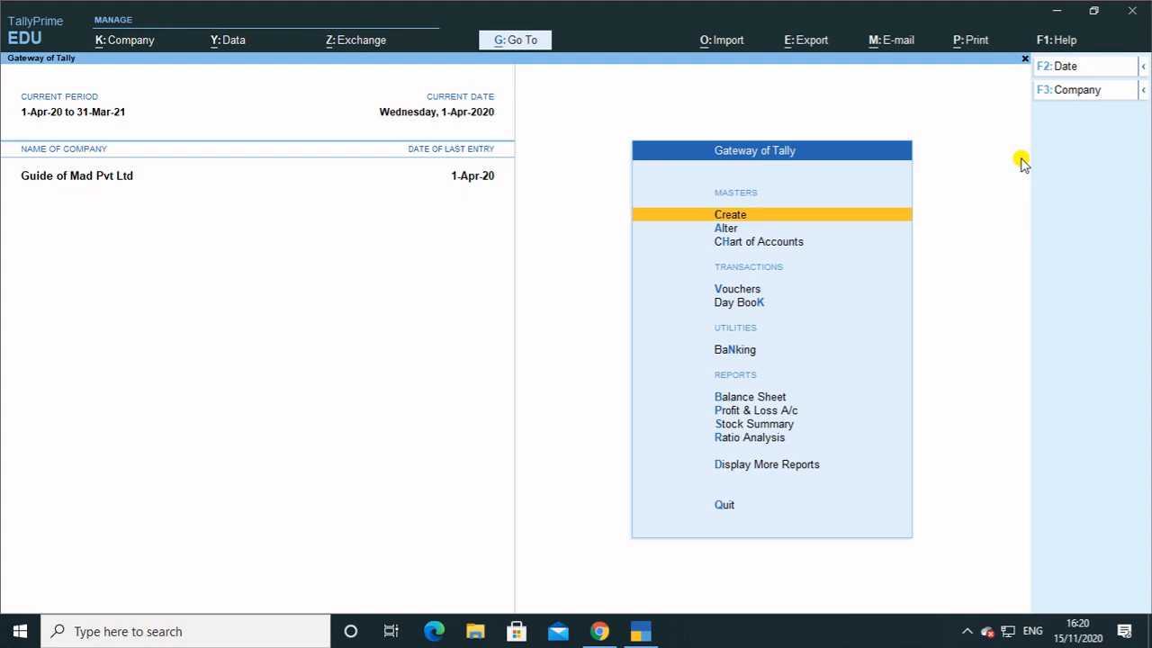
Open the GSTR-1 report from GST Reports and drill into B2C(Small) Invoices.
{"action": "key", "text": "d"}
{"action": "key", "text": "o"}
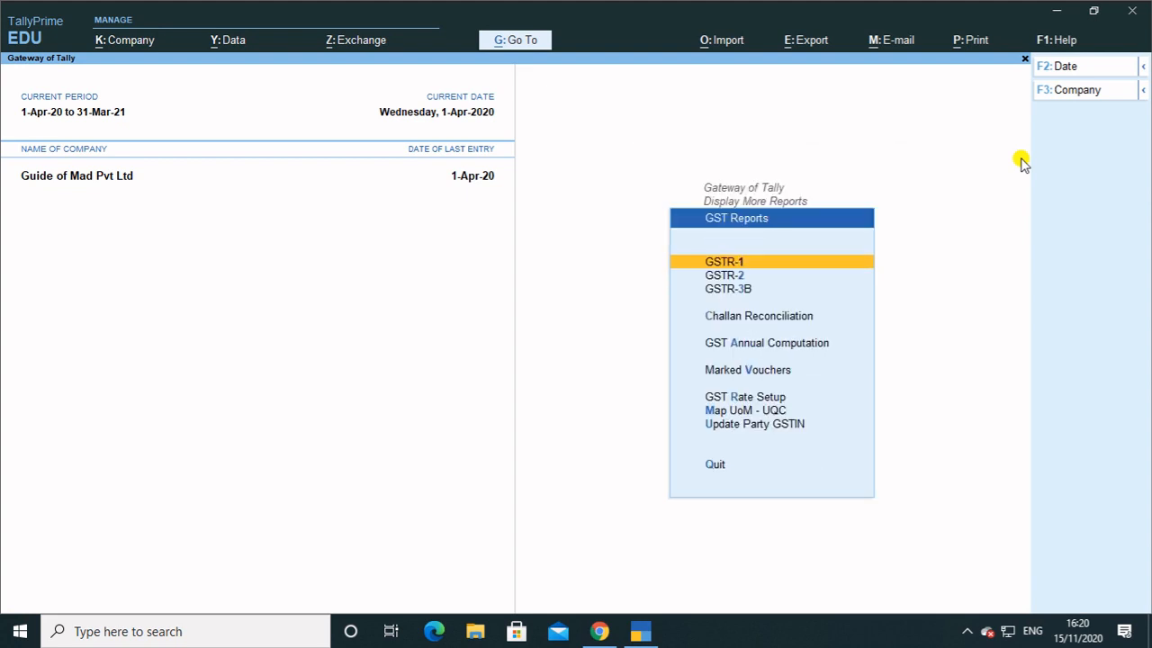
{"action": "key", "text": "Return"}
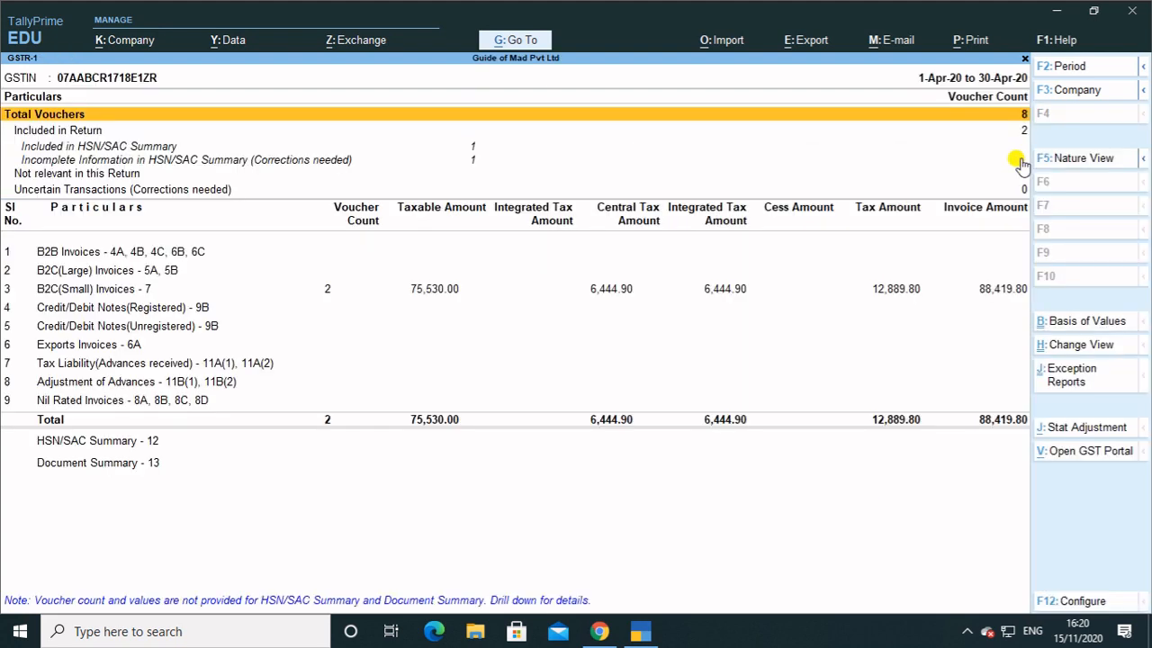
{"action": "key", "text": "Down"}
{"action": "key", "text": "Down"}
{"action": "key", "text": "Down"}
{"action": "key", "text": "Down"}
{"action": "key", "text": "Down"}
{"action": "key", "text": "Down"}
{"action": "key", "text": "Return"}
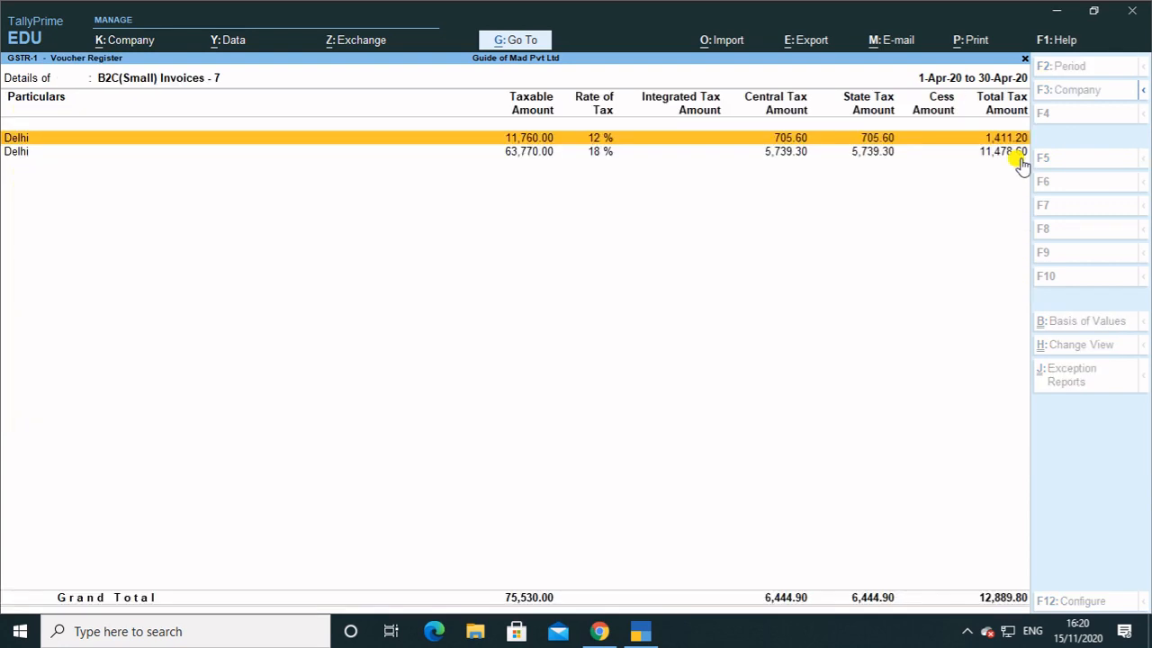
Open Sales voucher No. 2 under the 18% Delhi row and bring up its Tax Invoice print settings.
{"action": "key", "text": "Down"}
{"action": "key", "text": "Return"}
{"action": "key", "text": "Down"}
{"action": "key", "text": "Return"}
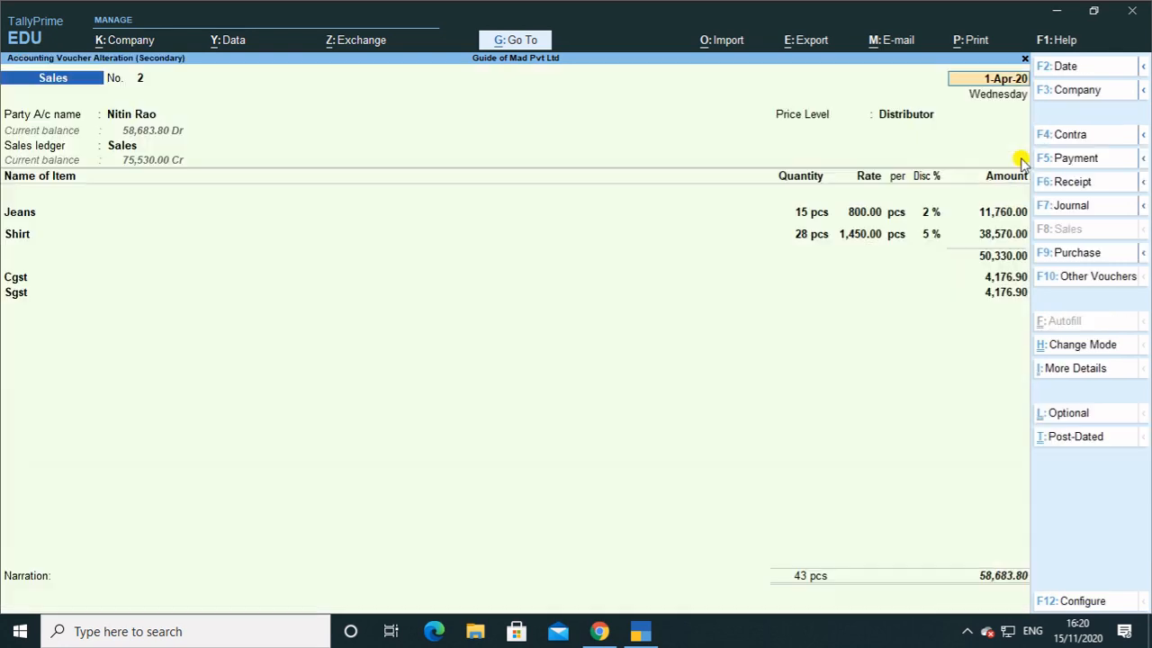
{"action": "key", "text": "ctrl"}
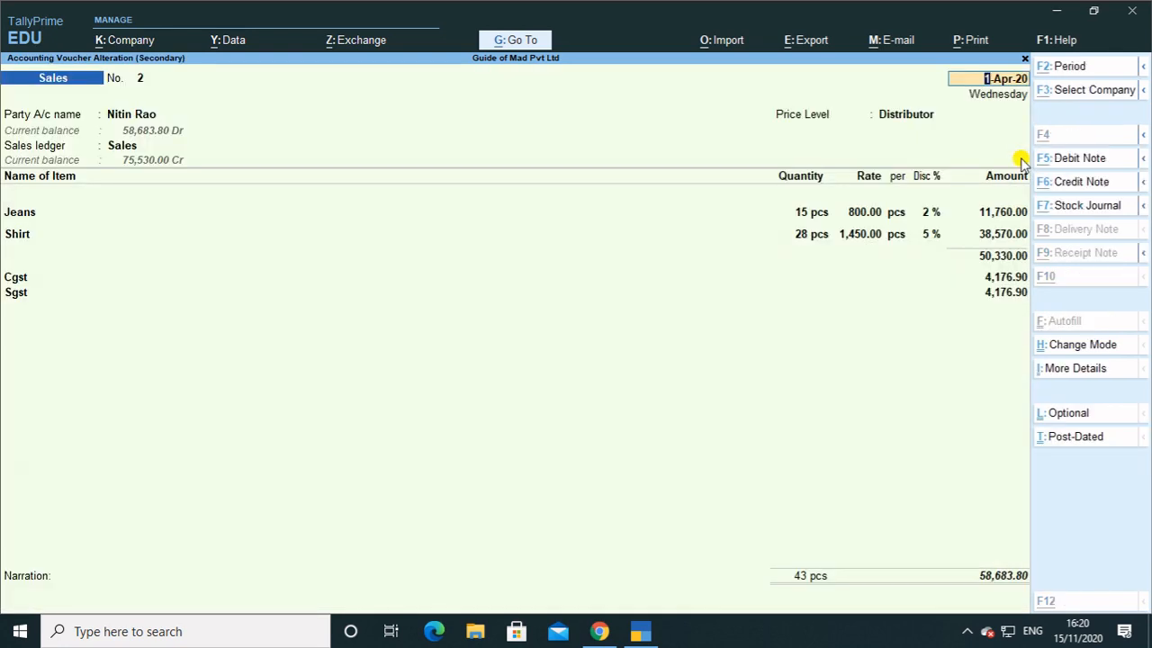
{"action": "key", "text": "ctrl+p"}
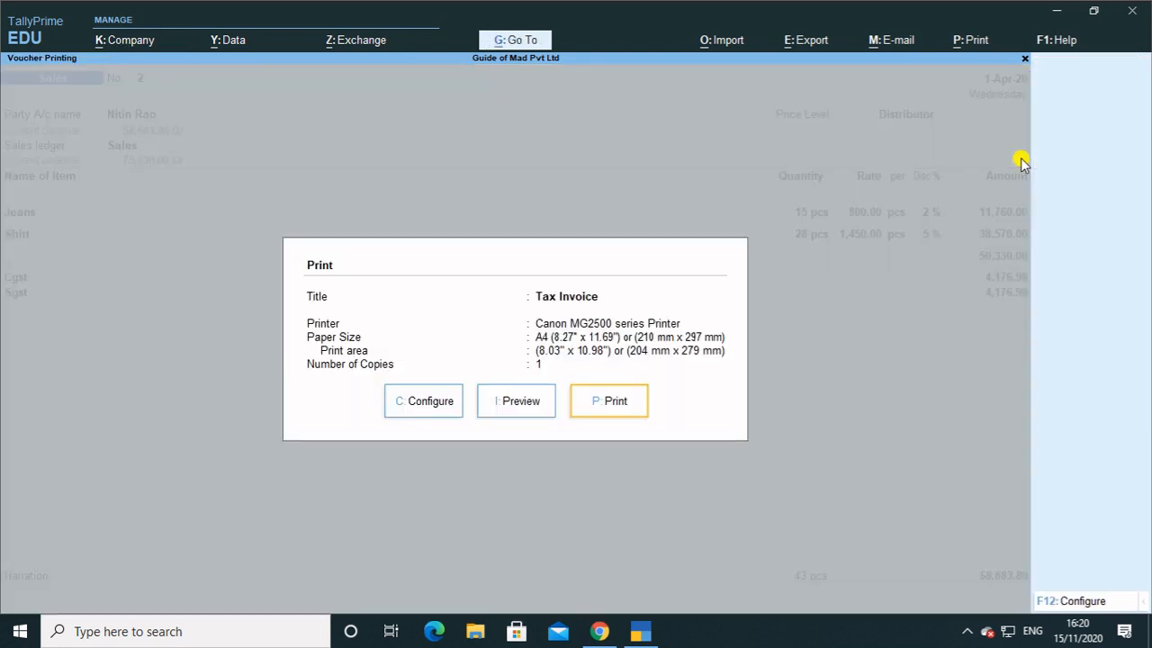
Preview the Tax Invoice enlarged, scroll through it, then shrink back to whole-page view.
{"action": "key", "text": "Left"}
{"action": "key", "text": "Return"}
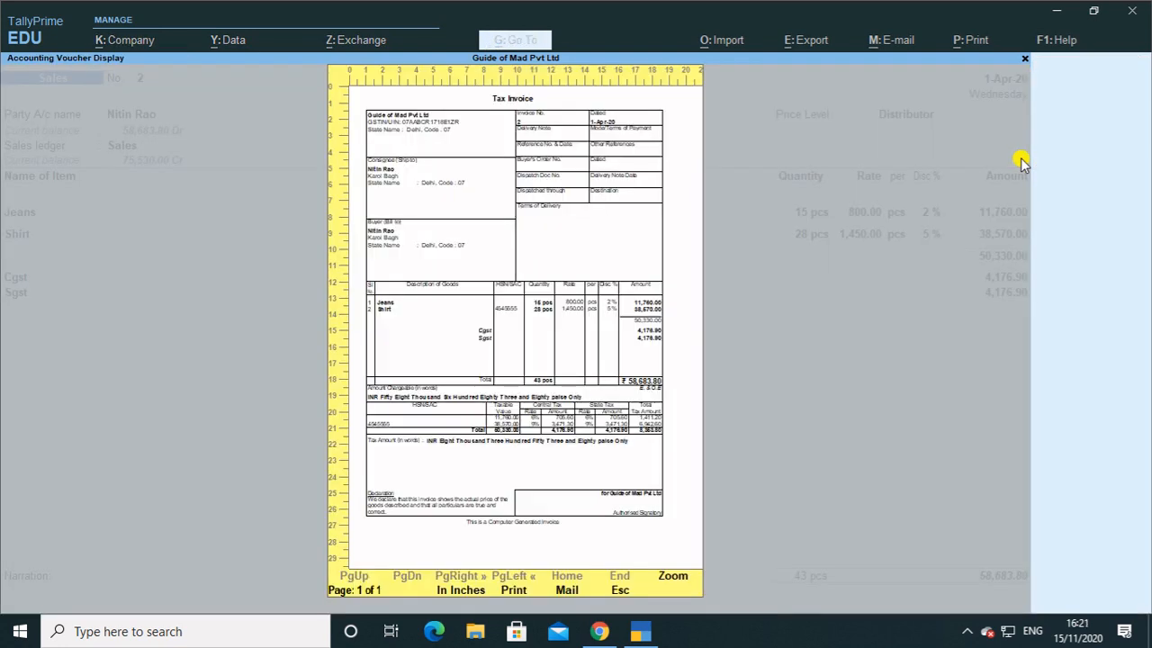
{"action": "key", "text": "Return"}
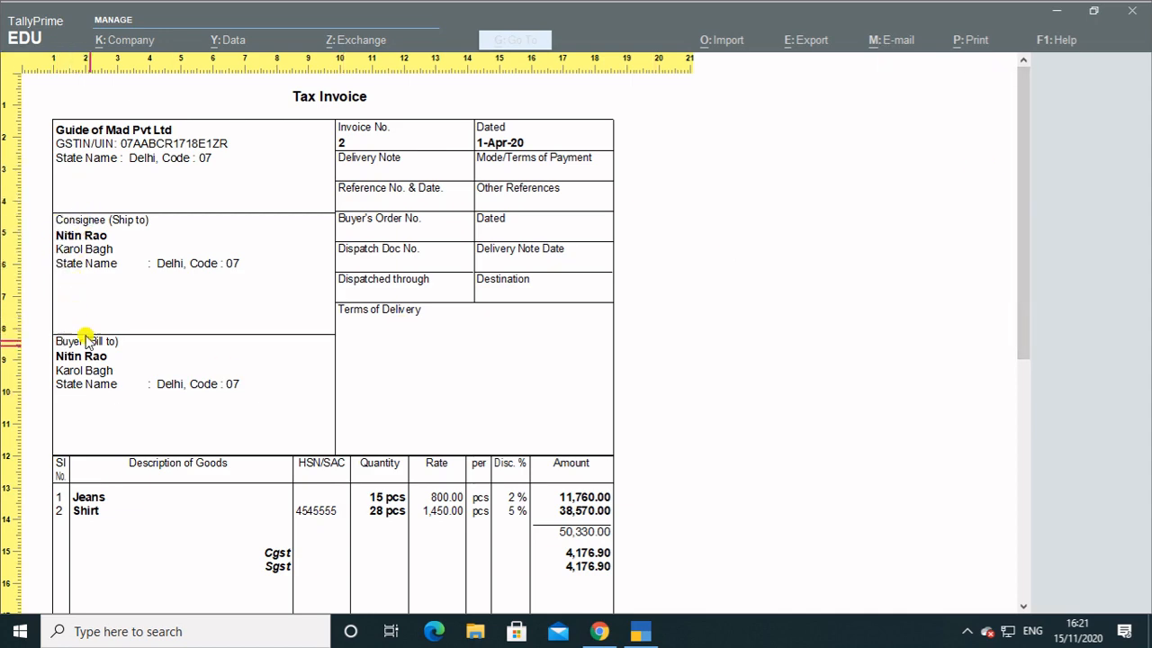
{"action": "scroll", "coordinate": [555, 531], "scroll_direction": "down", "scroll_amount": 3}
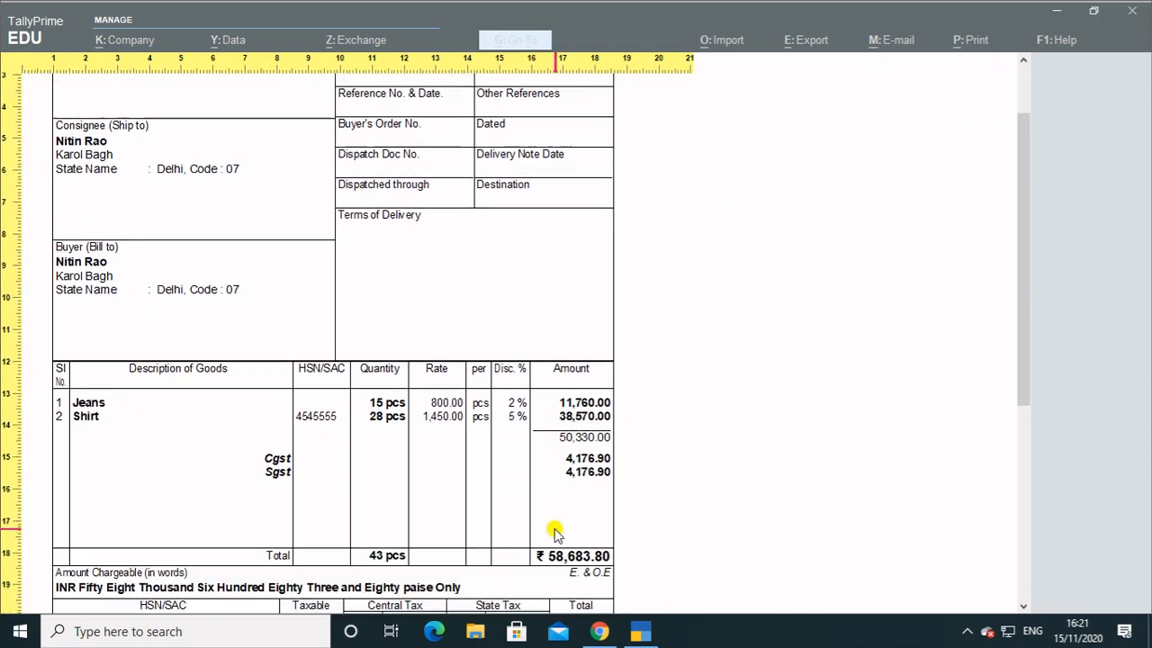
{"action": "scroll", "coordinate": [555, 532], "scroll_direction": "down", "scroll_amount": 5}
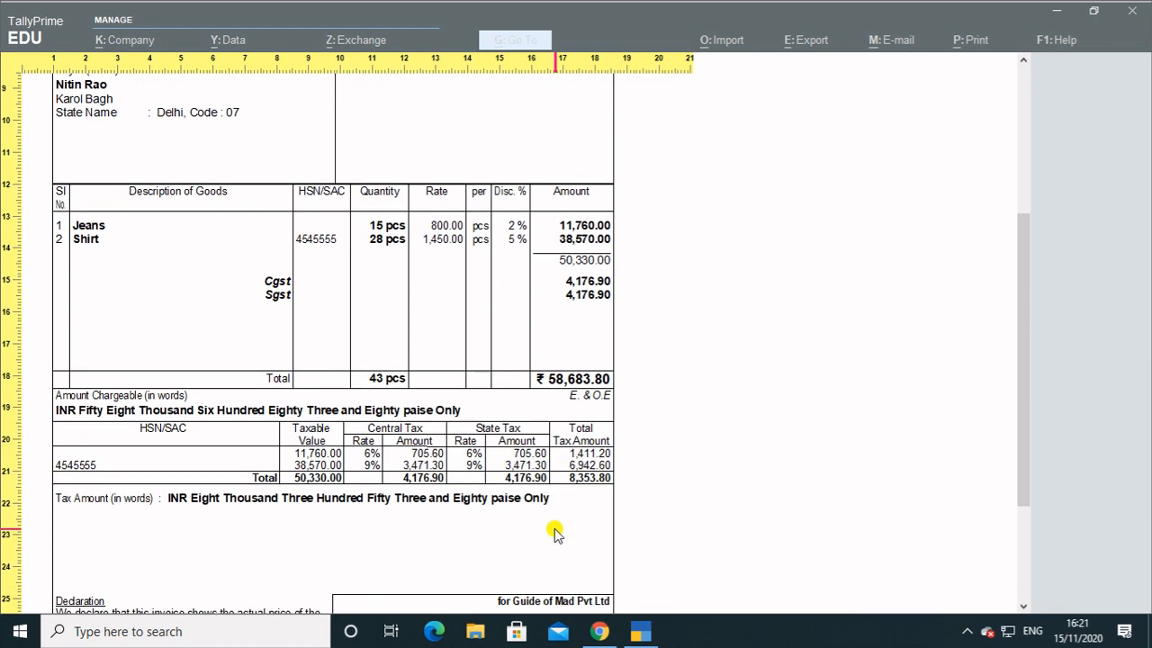
{"action": "scroll", "coordinate": [556, 532], "scroll_direction": "down", "scroll_amount": 2}
{"action": "scroll", "coordinate": [550, 532], "scroll_direction": "up", "scroll_amount": 3}
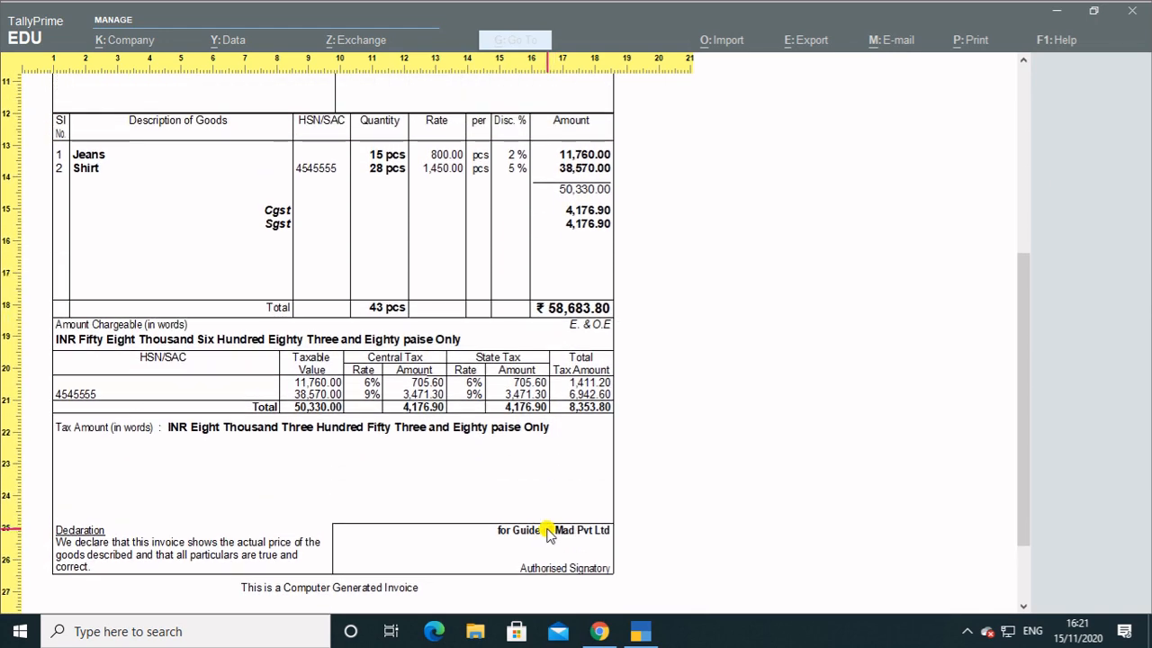
{"action": "scroll", "coordinate": [547, 532], "scroll_direction": "up", "scroll_amount": 7}
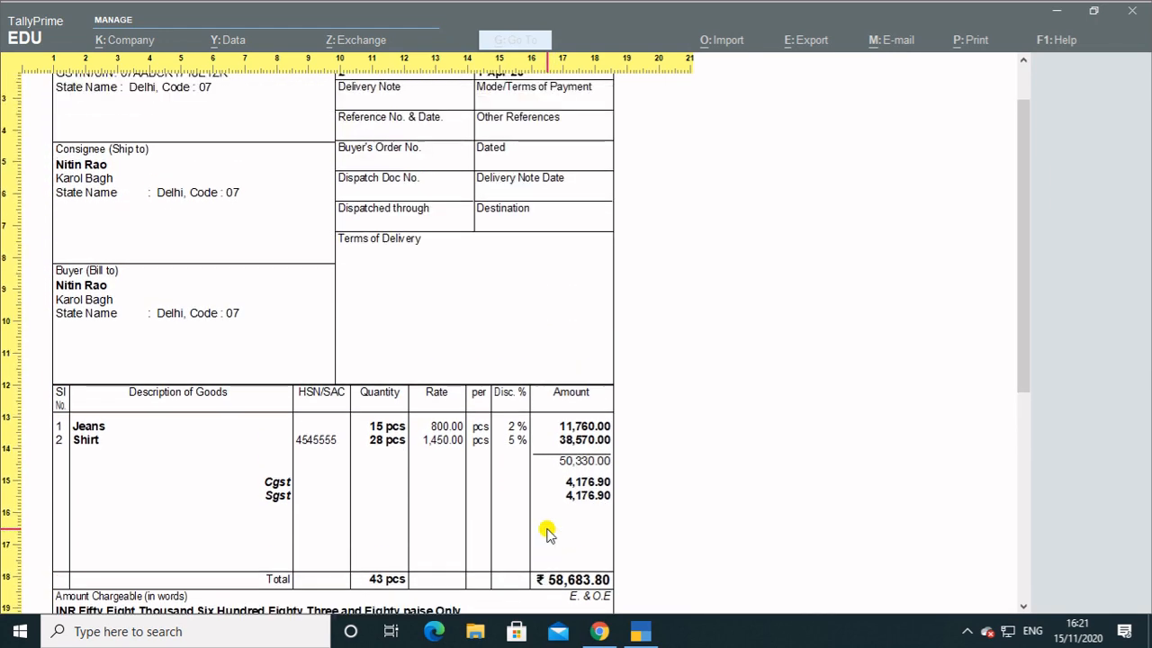
{"action": "scroll", "coordinate": [547, 532], "scroll_direction": "up", "scroll_amount": 1}
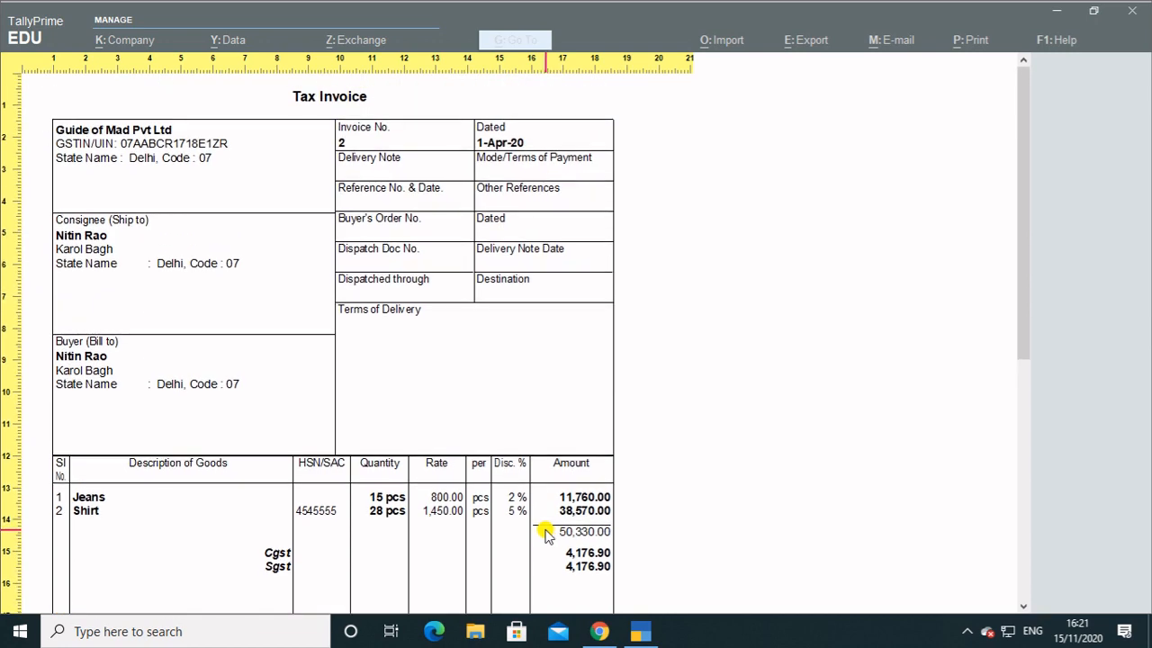
{"action": "key", "text": "alt+z"}
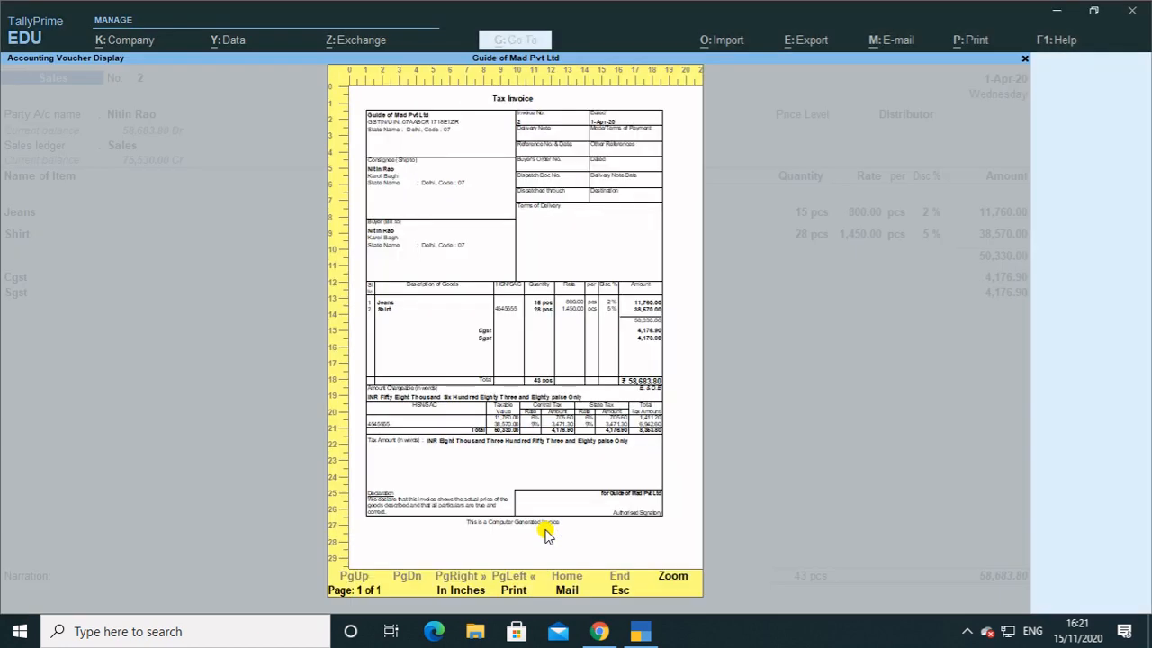
Close the preview, quit the voucher without saving, and return to the GSTR-1 summary.
{"action": "key", "text": "Escape"}
{"action": "key", "text": "Escape"}
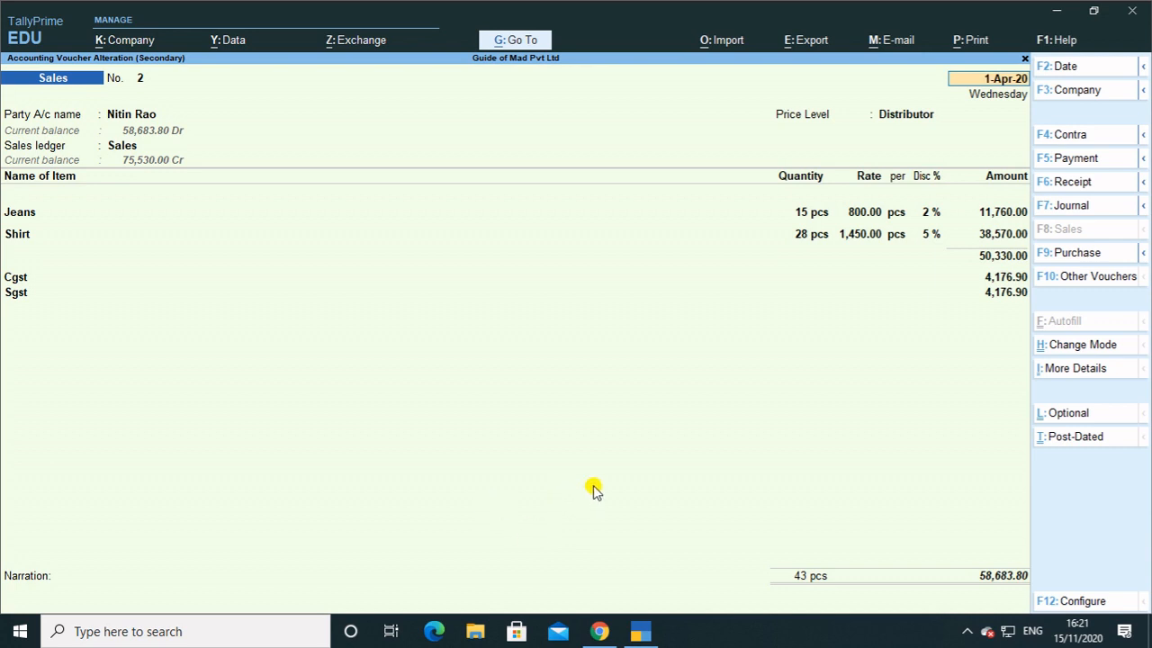
{"action": "key", "text": "BackSpace"}
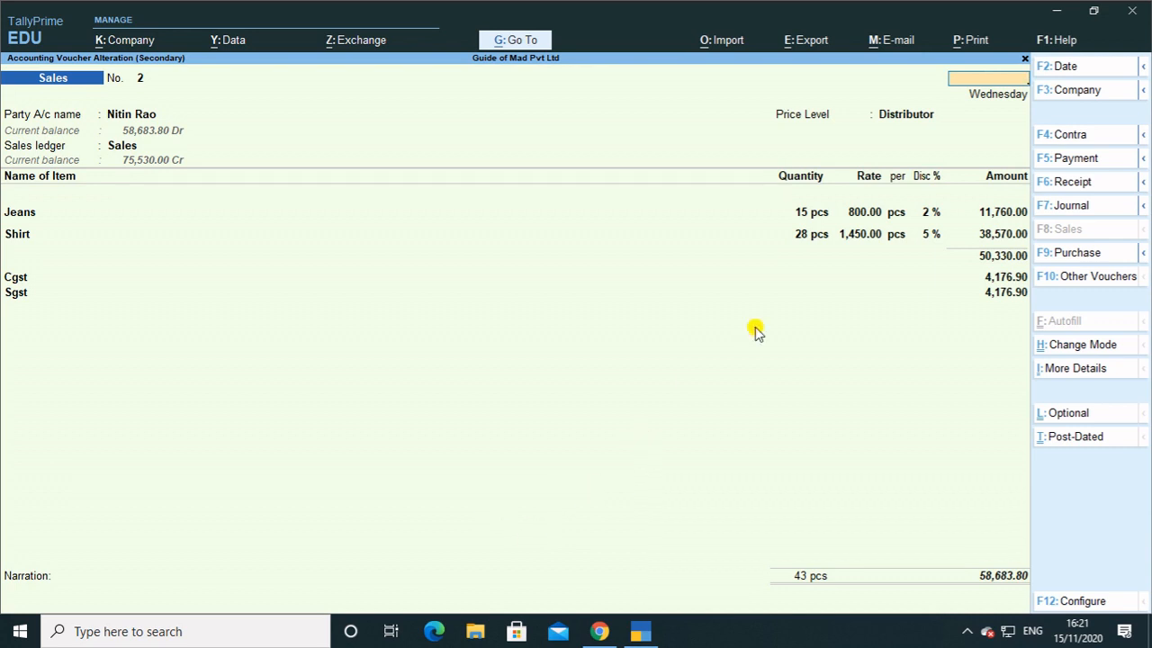
{"action": "key", "text": "Escape"}
{"action": "key", "text": "y"}
{"action": "key", "text": "Escape"}
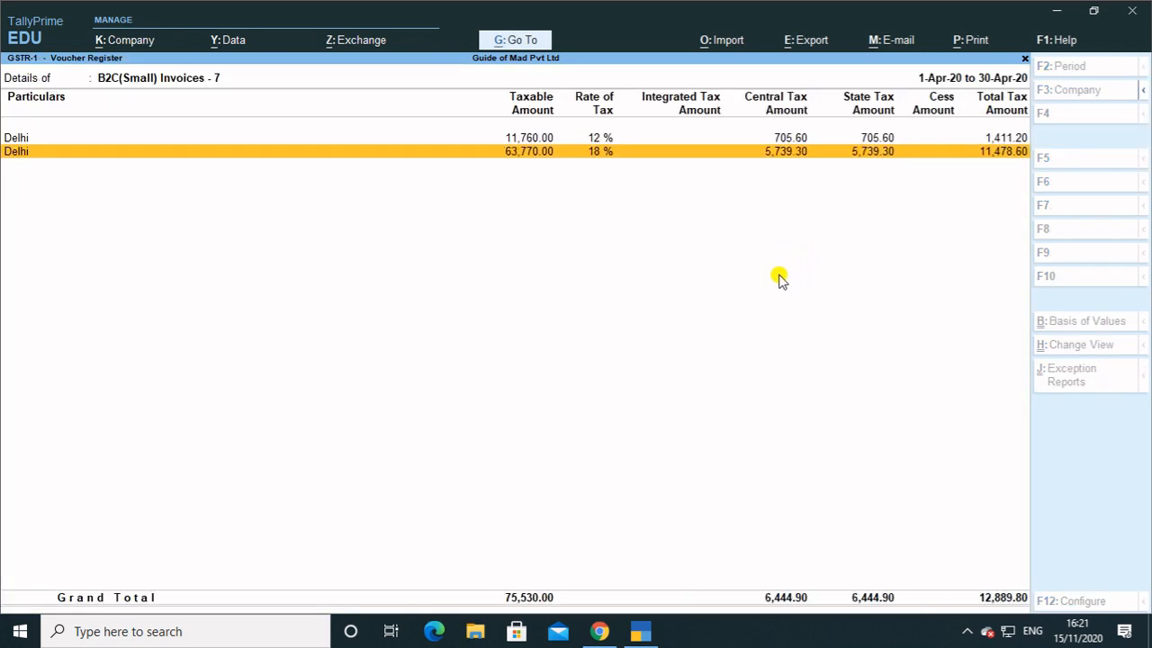
{"action": "key", "text": "Escape"}
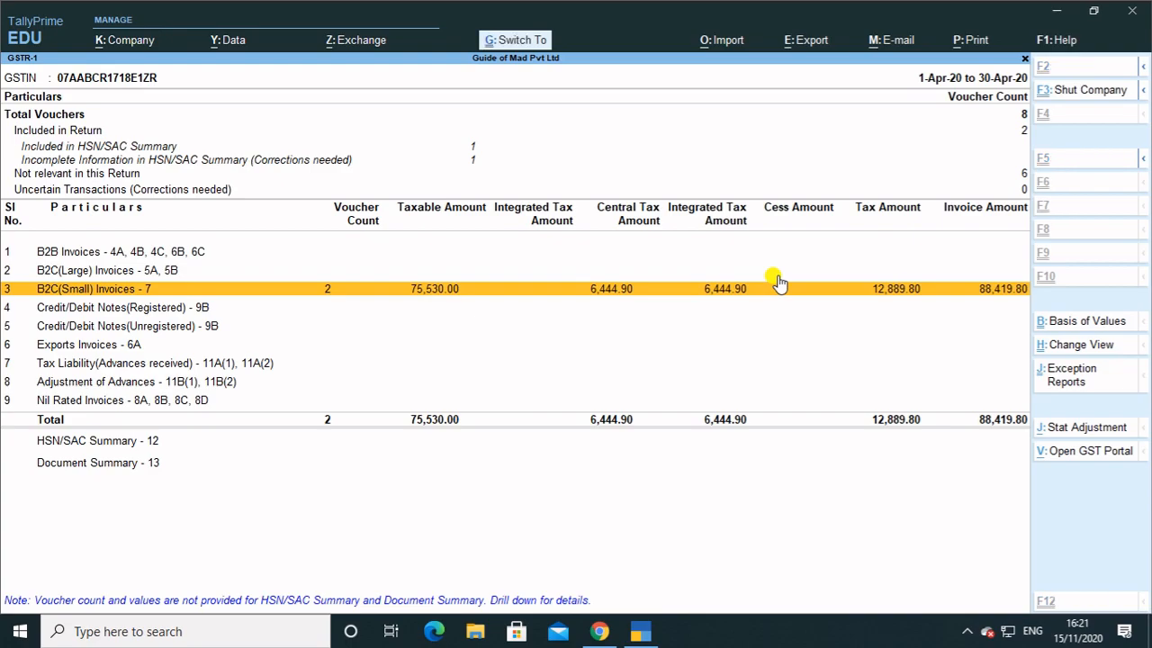